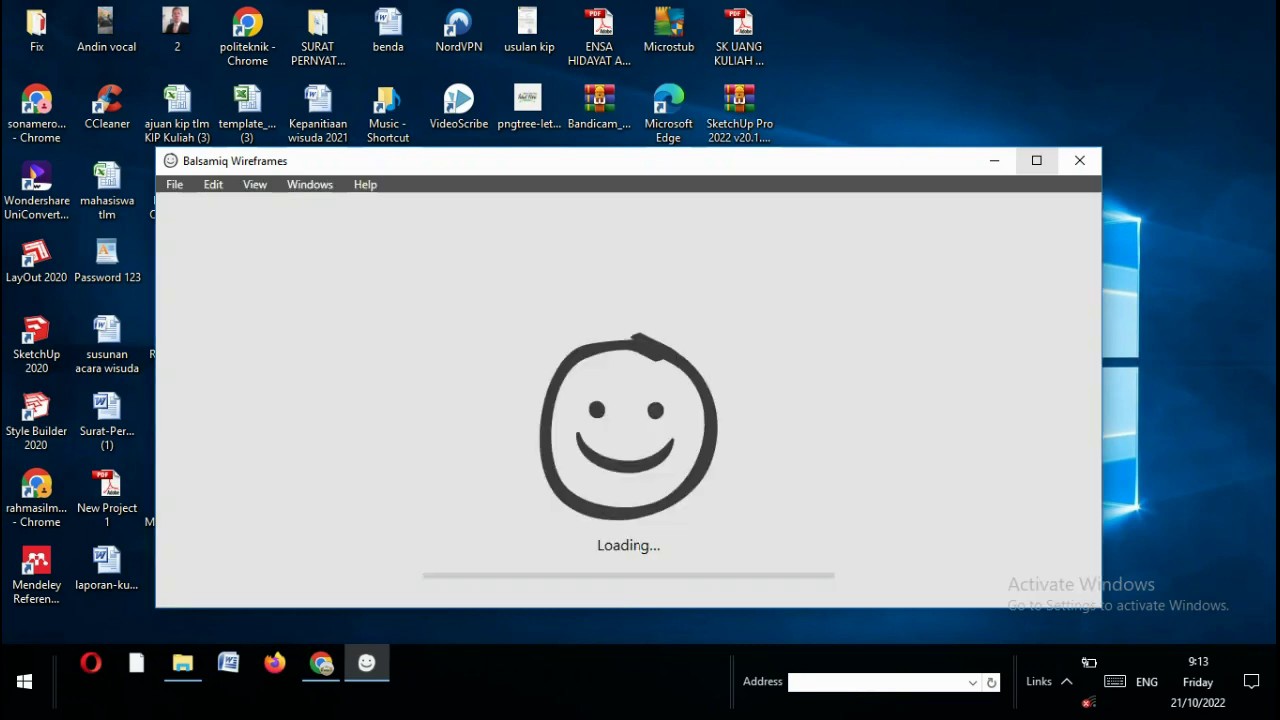
Maximize the program window, add an Android Smartphone control to the blank wireframe, and display all control categories again
click(1036, 160)
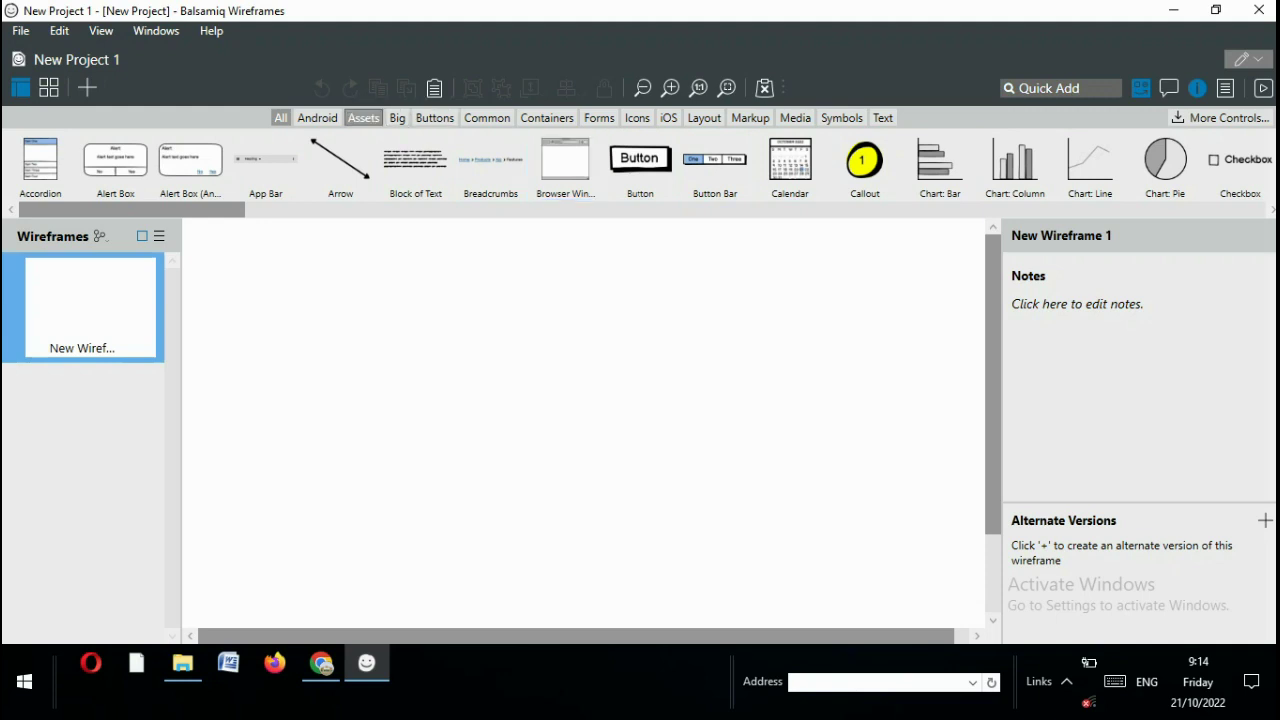
click(317, 117)
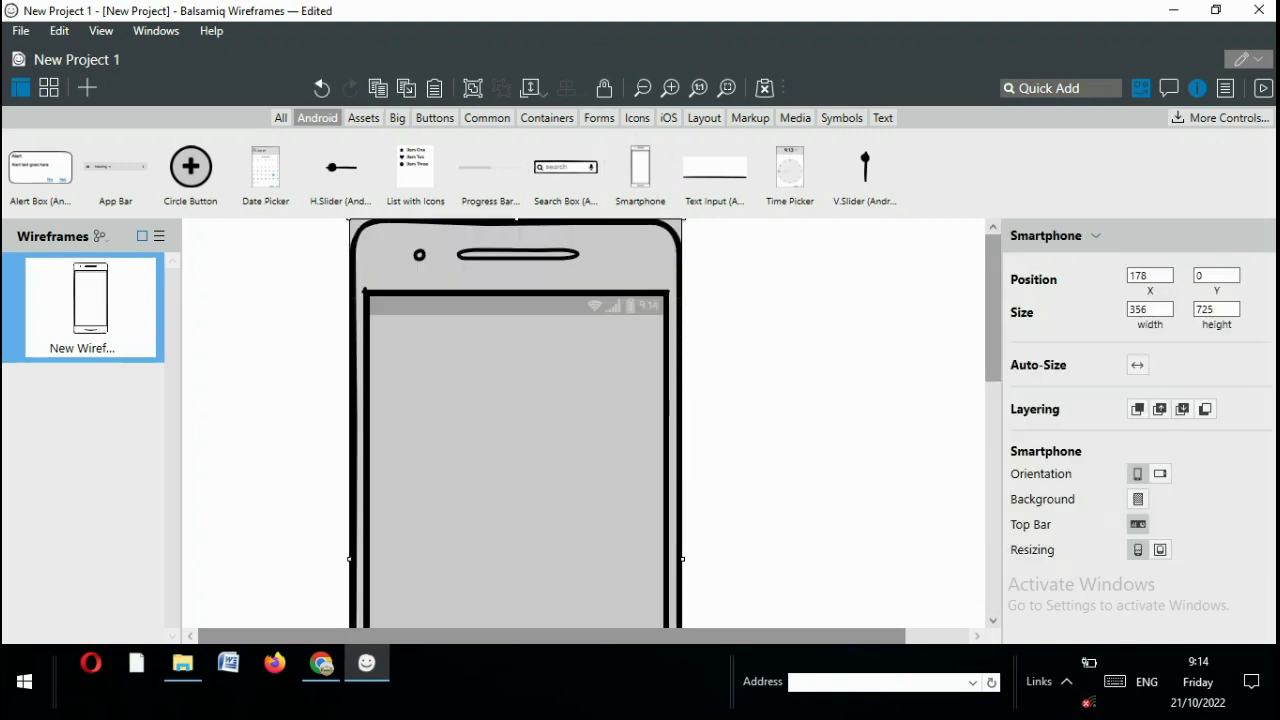
scroll(584, 420, down, 3)
scroll(584, 420, up, 3)
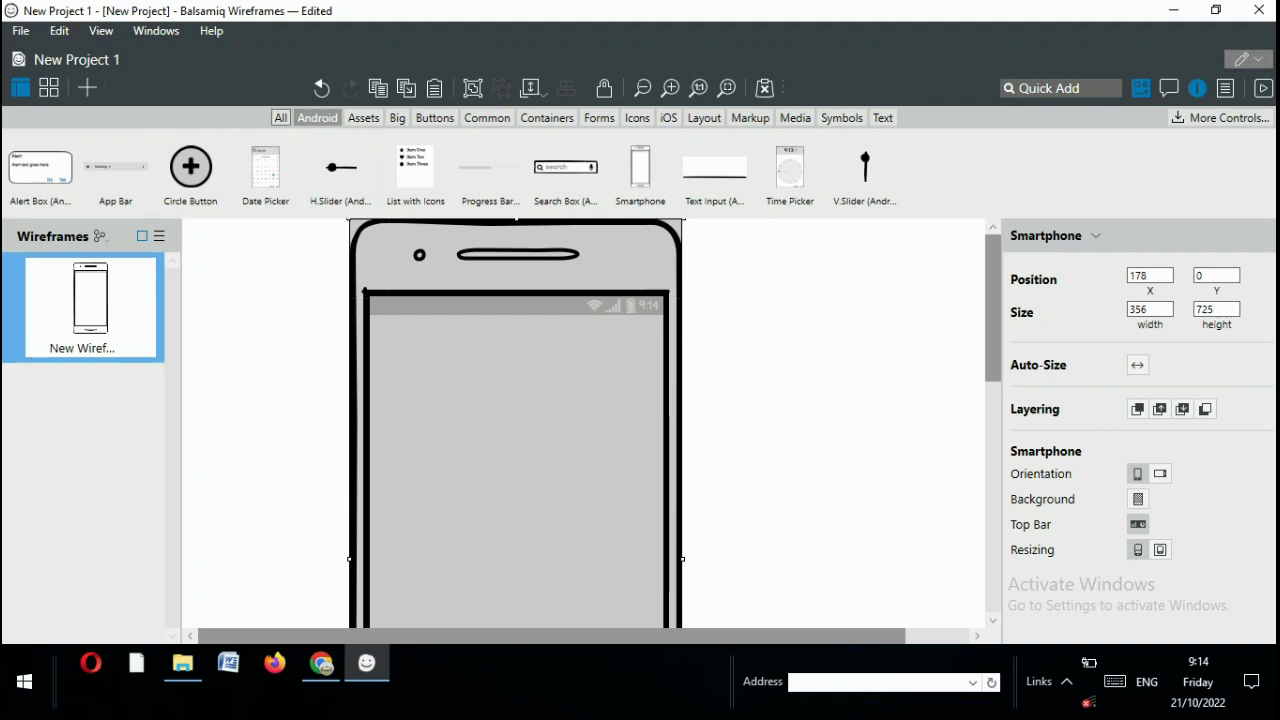
click(281, 117)
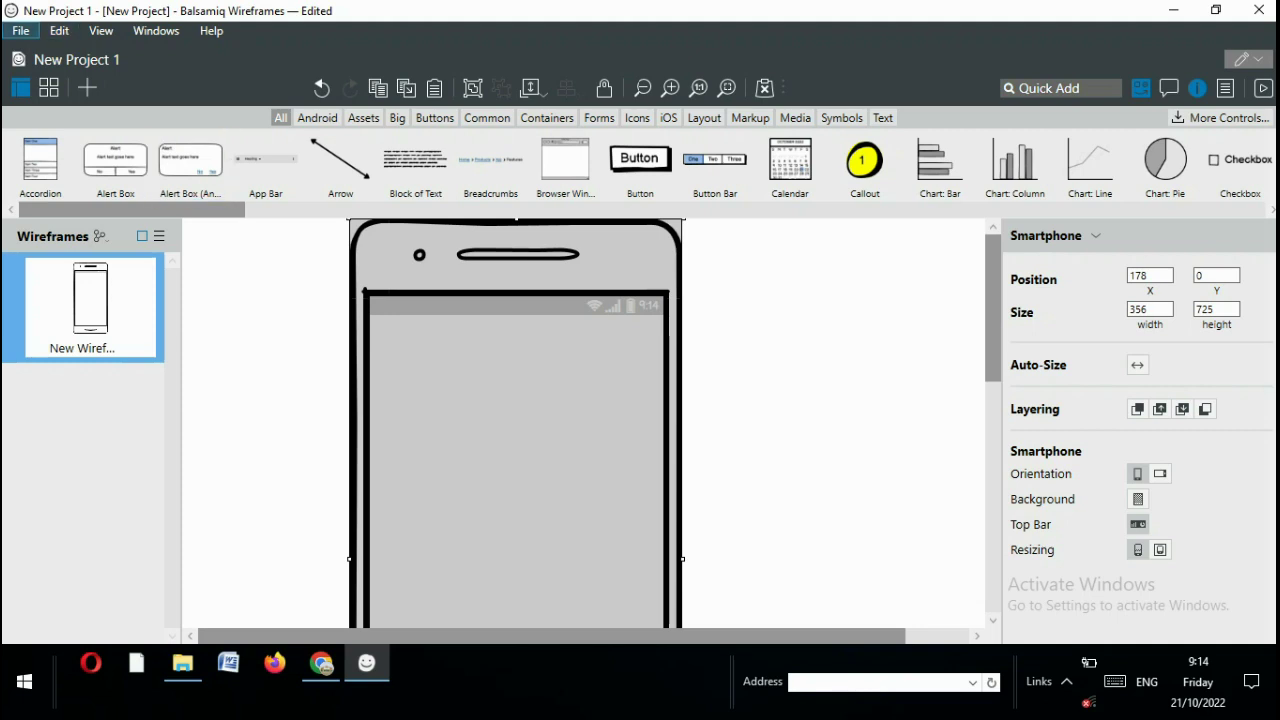
Open the recent project APLIKASI TAMBAL BAN.bmpr and maximize its window
click(20, 30)
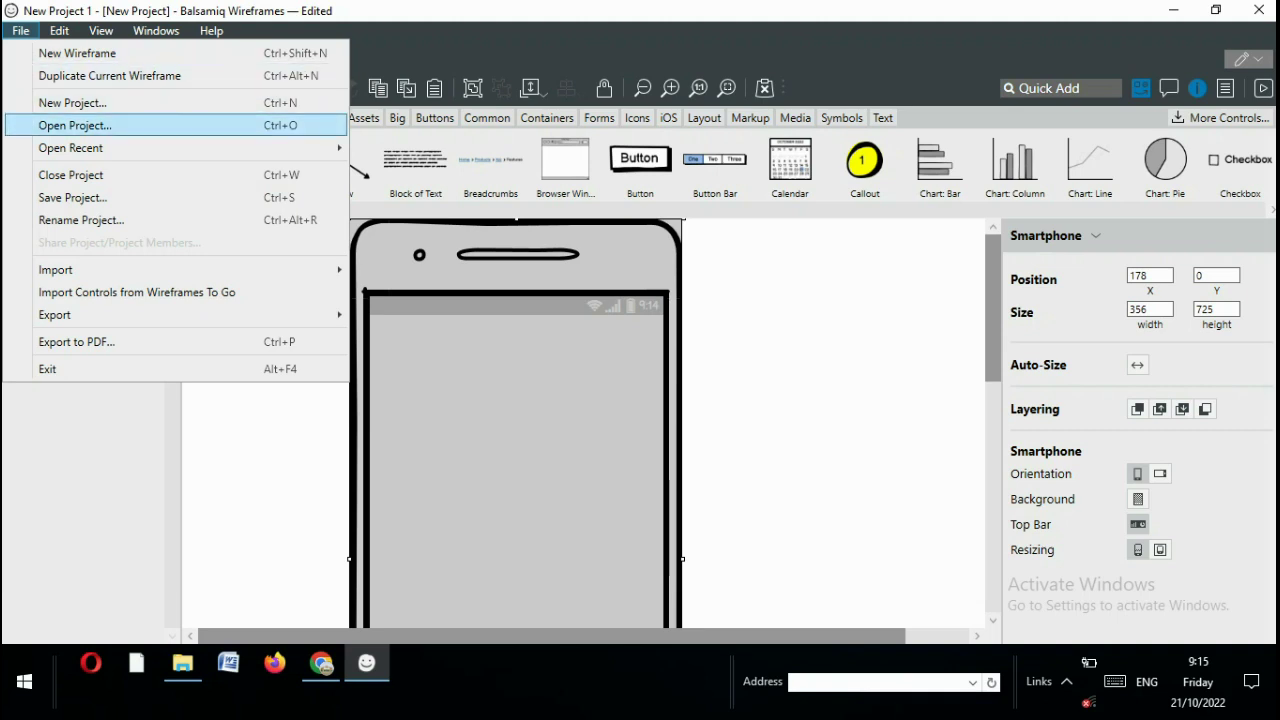
mouse_move(70, 147)
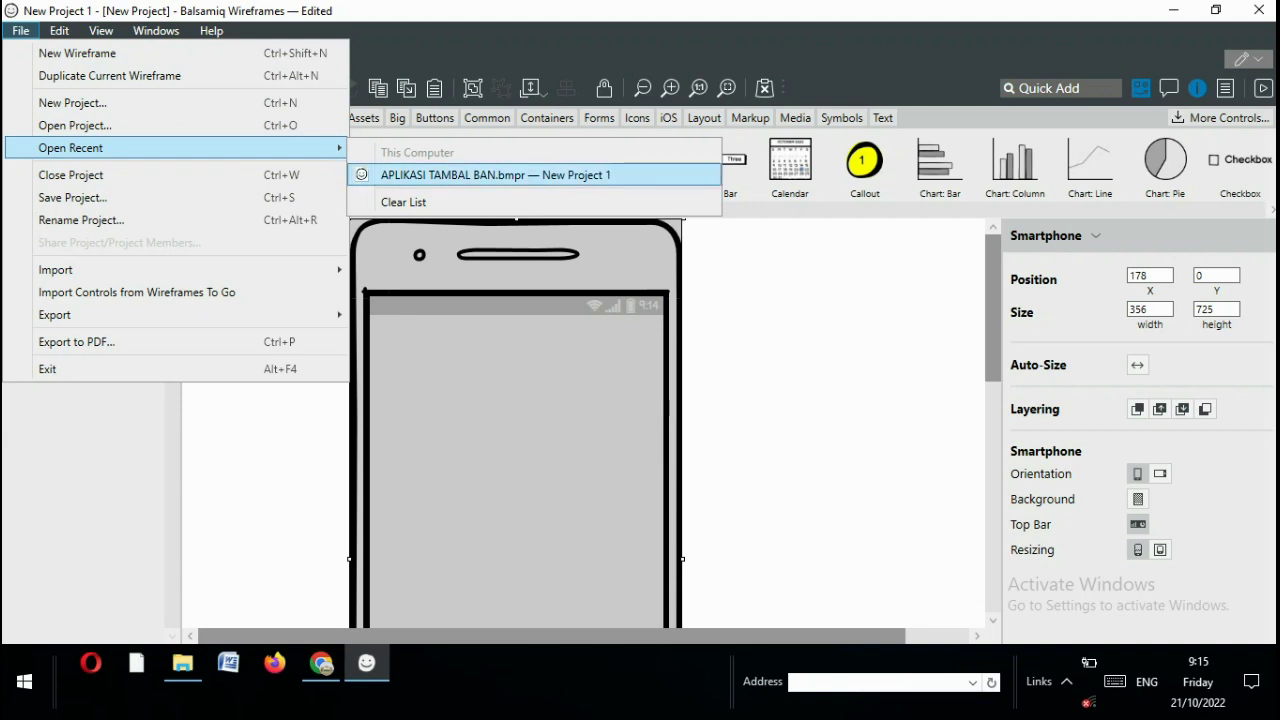
click(495, 175)
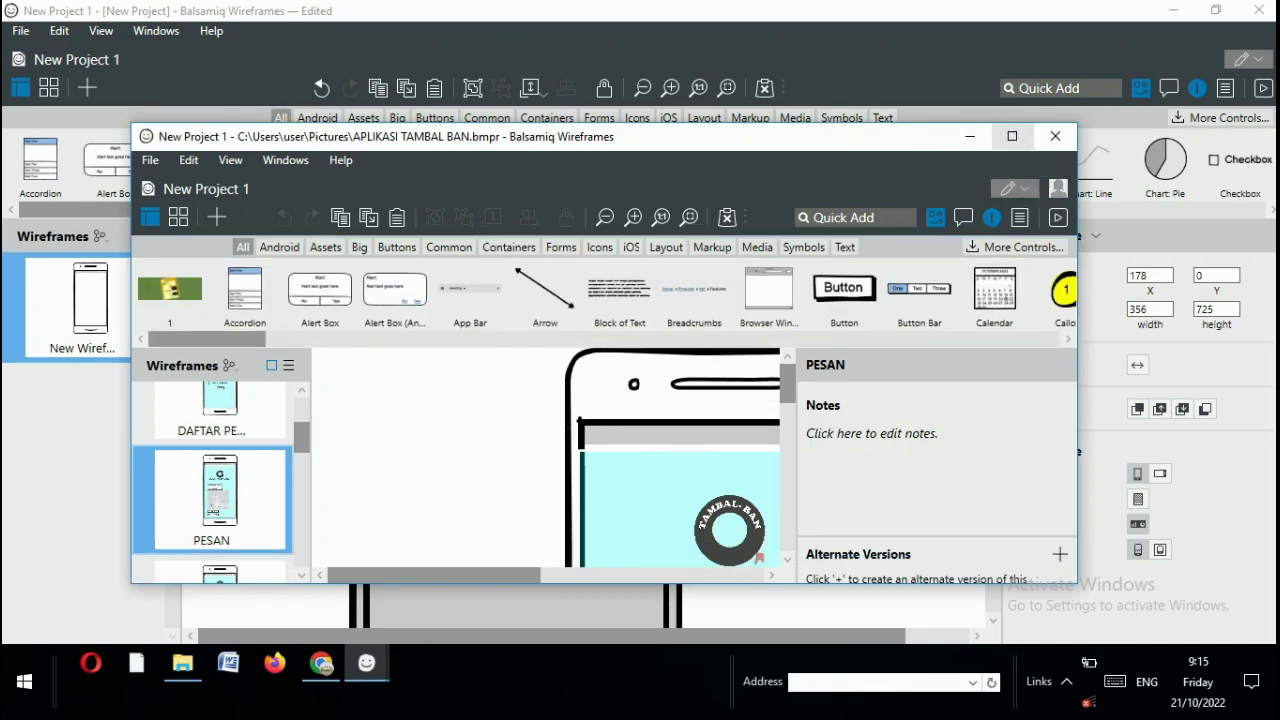
click(1012, 136)
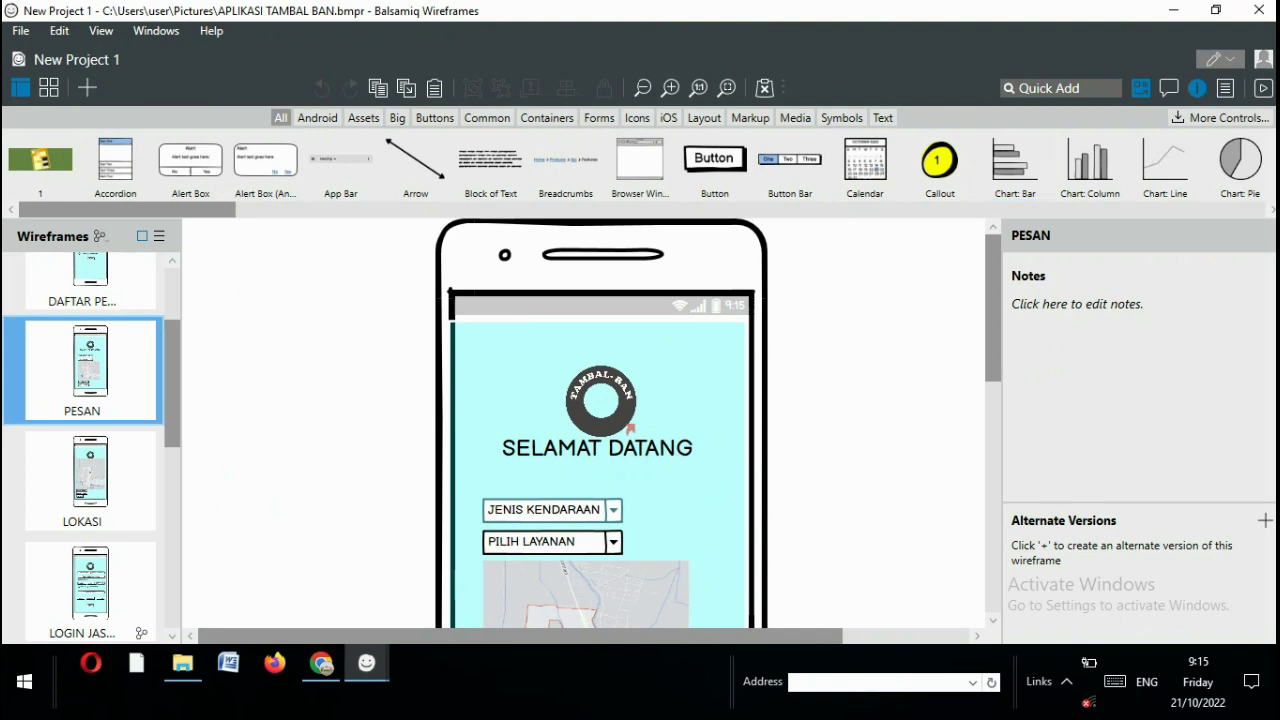
Examine the PESAN wireframe from its logo and combo boxes down to the map and the CENCEL and KIRIM LOKASI buttons
scroll(590, 420, down, 3)
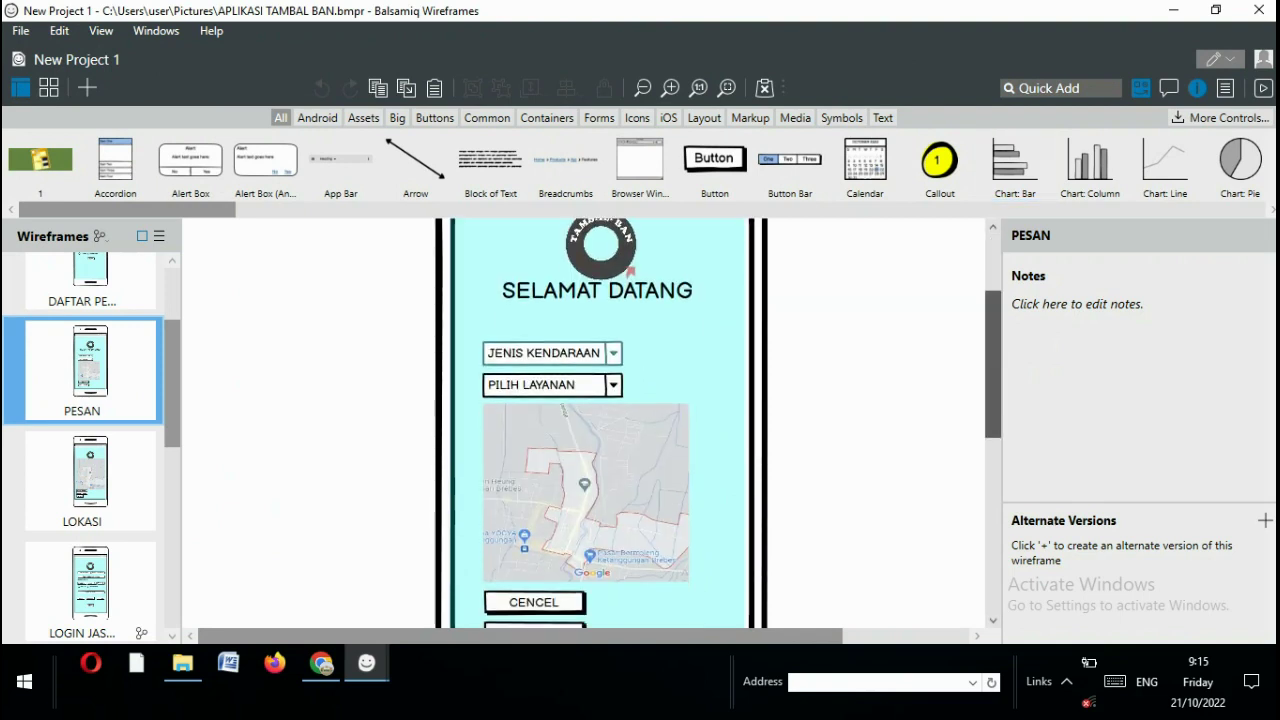
scroll(590, 420, up, 3)
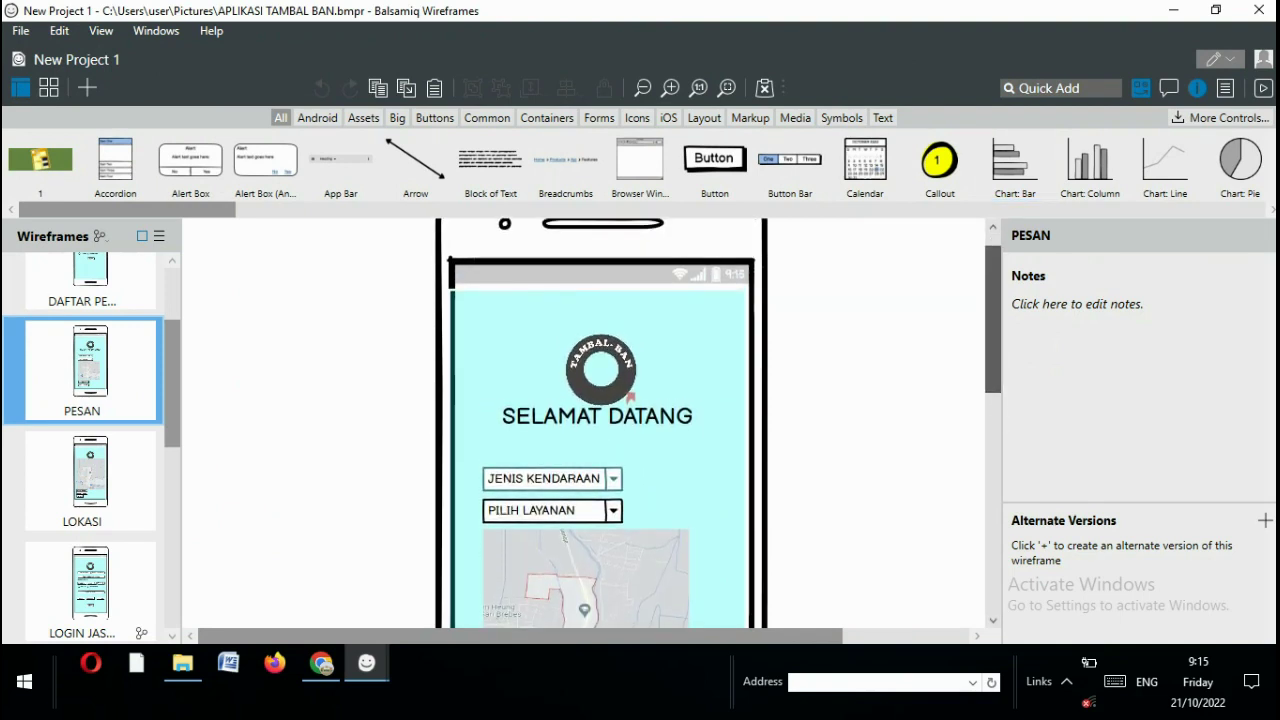
scroll(590, 420, down, 1)
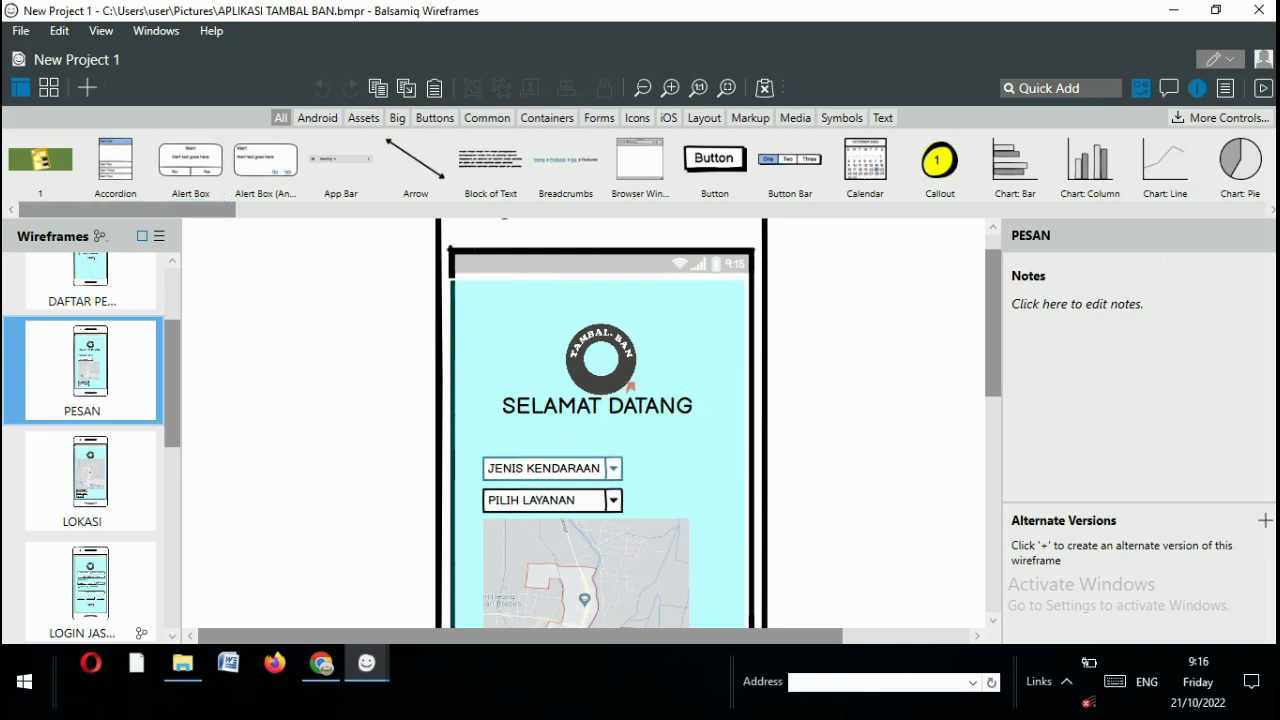
click(100, 31)
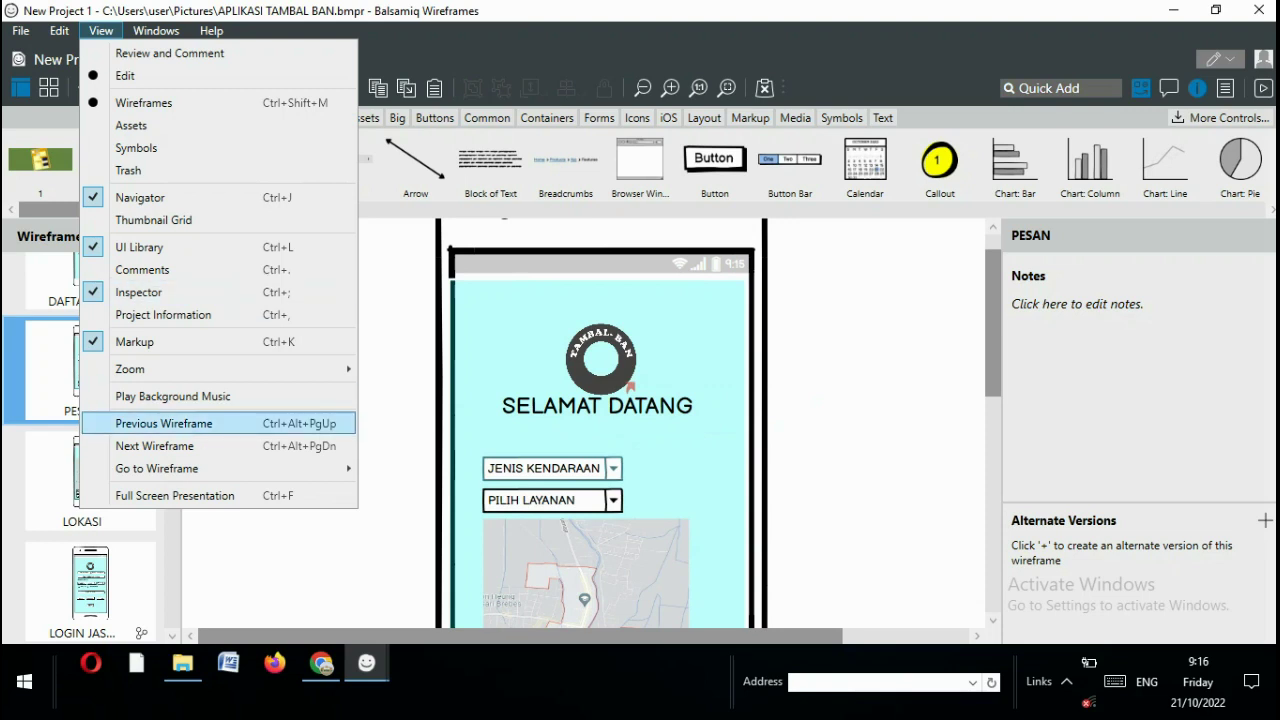
key(Escape)
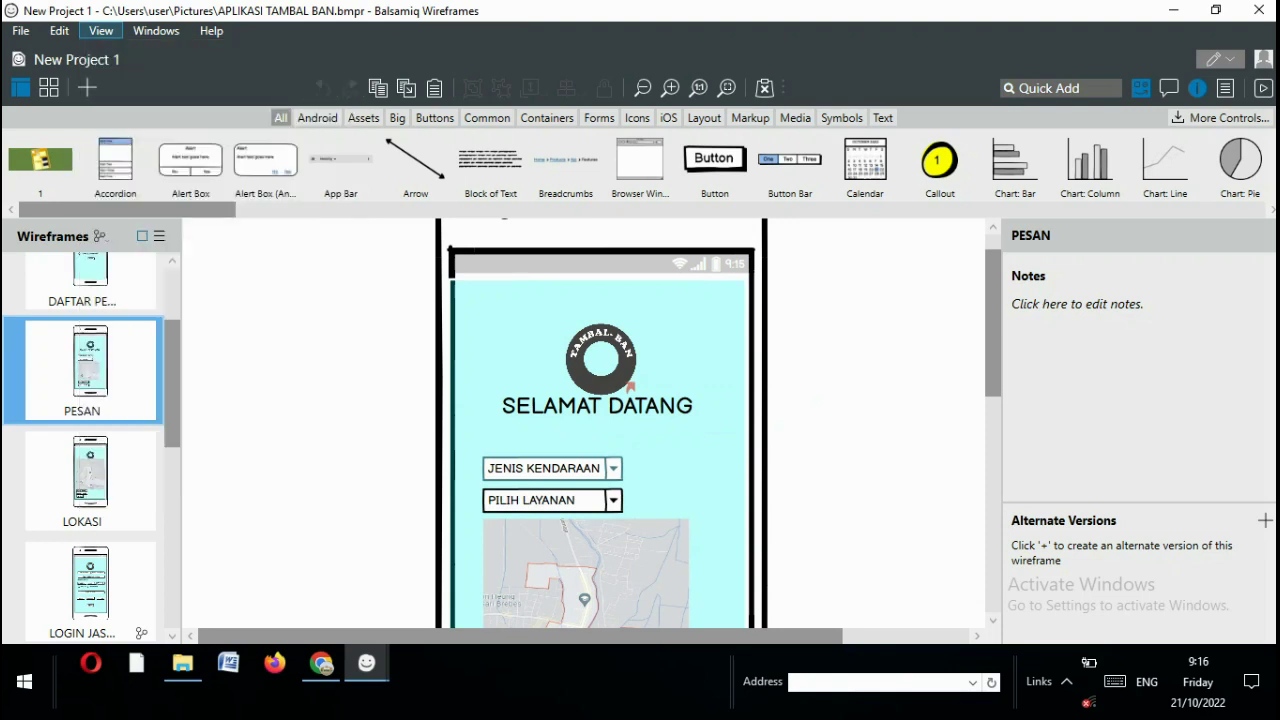
click(551, 468)
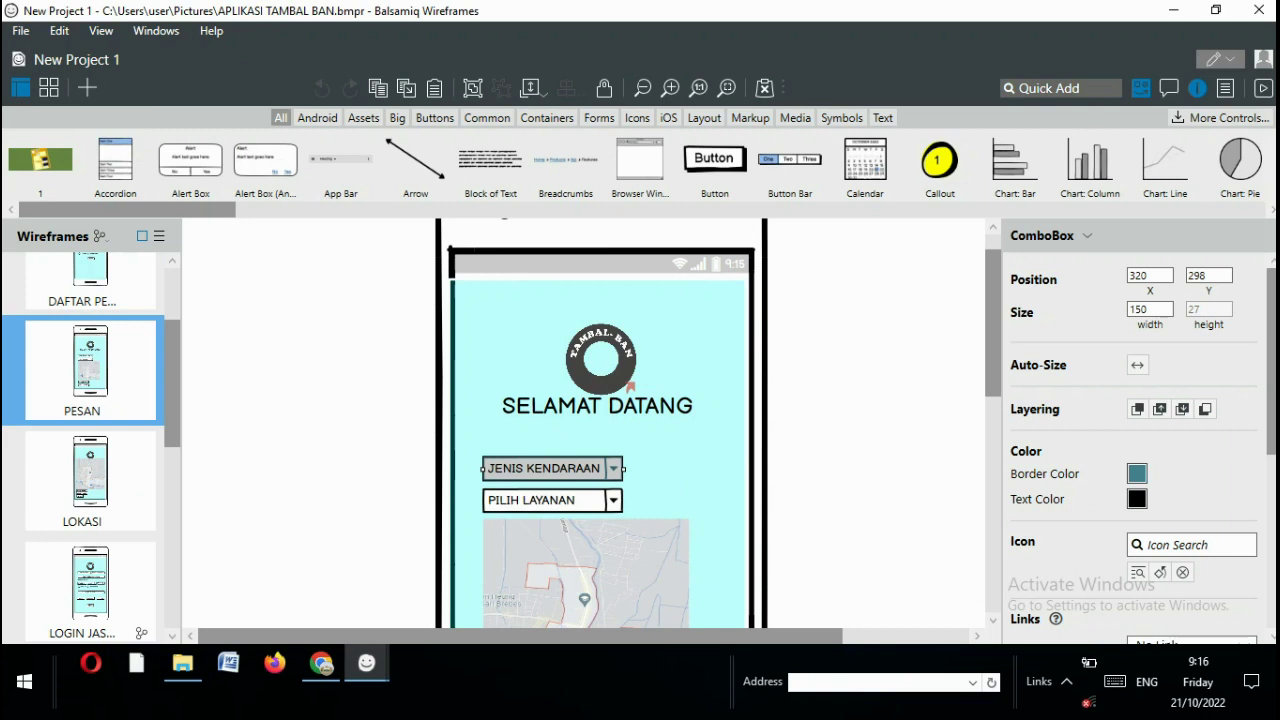
key(Escape)
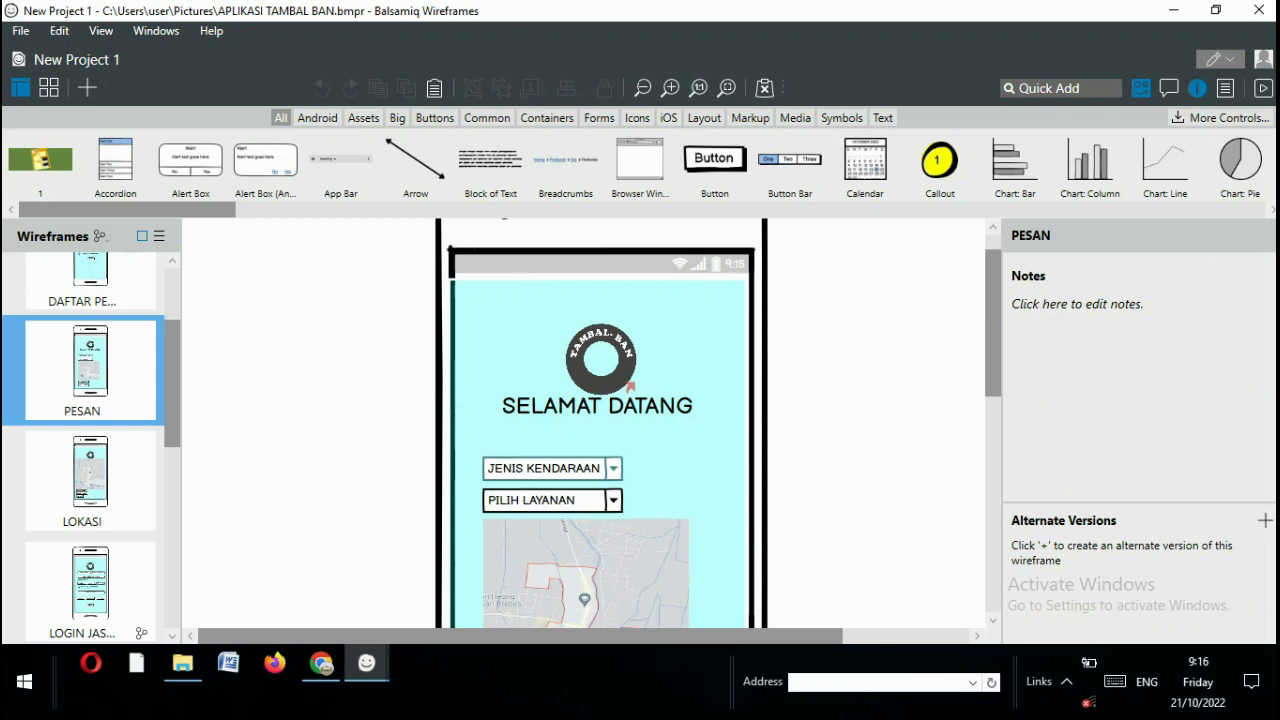
scroll(580, 530, down, 3)
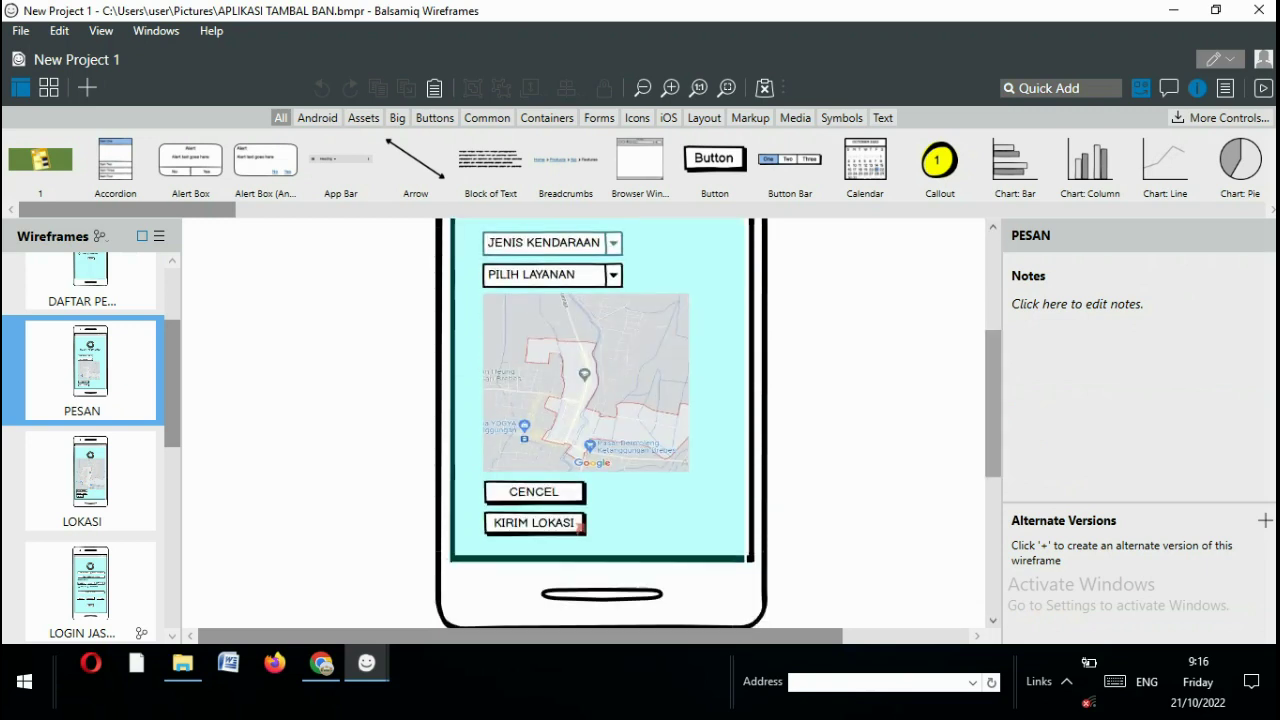
scroll(579, 527, up, 3)
scroll(600, 400, down, 1)
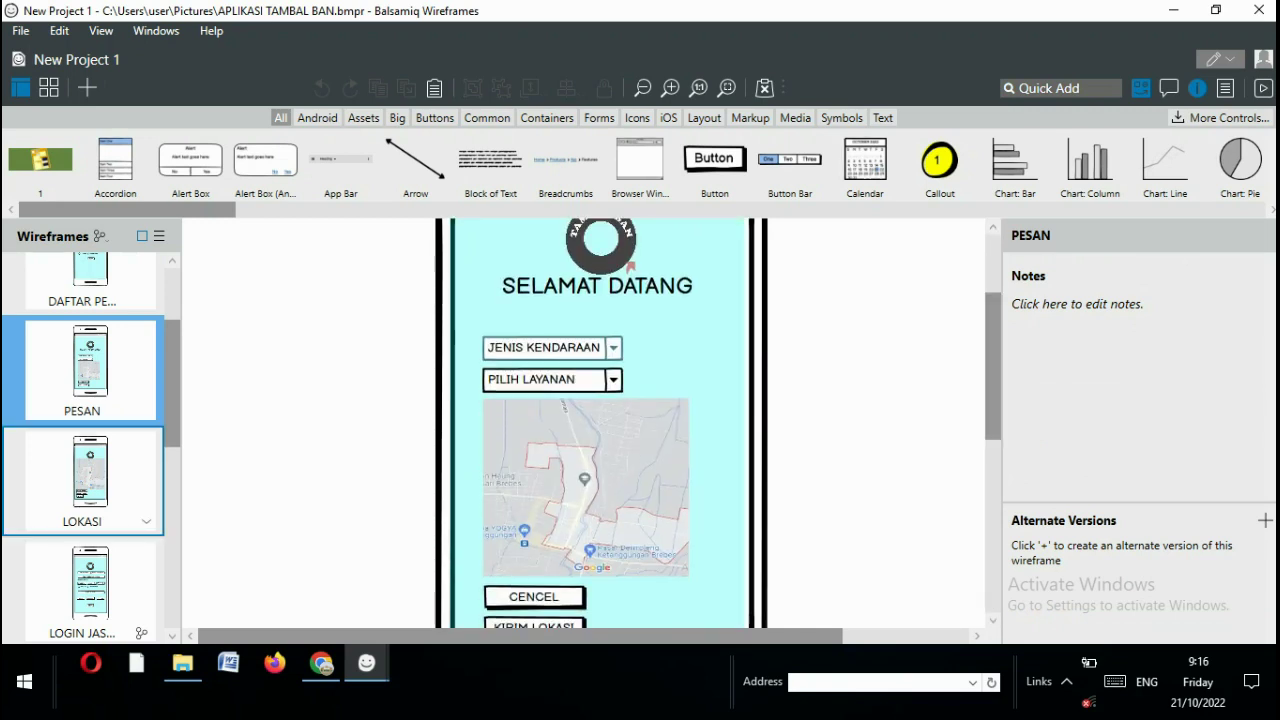
Review the full layouts of the LOKASI and LOGIN JASA LAYANAN wireframes
click(82, 475)
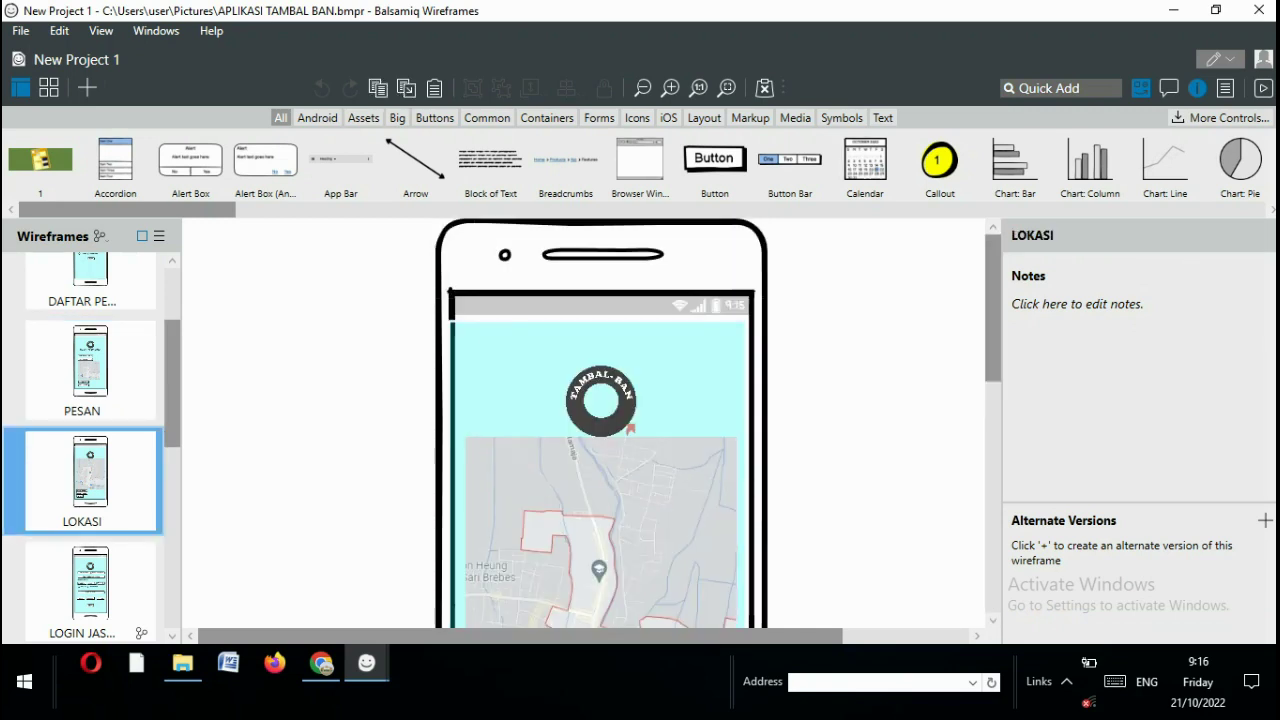
scroll(600, 420, down, 3)
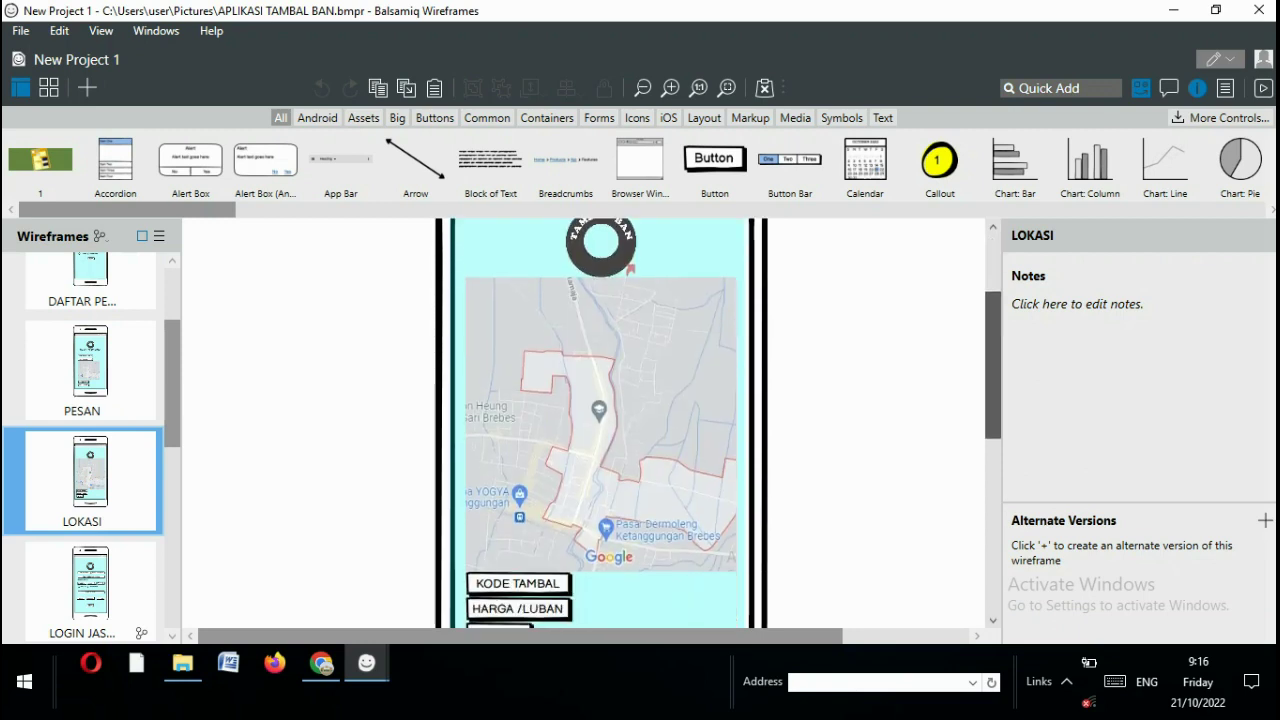
scroll(600, 420, down, 2)
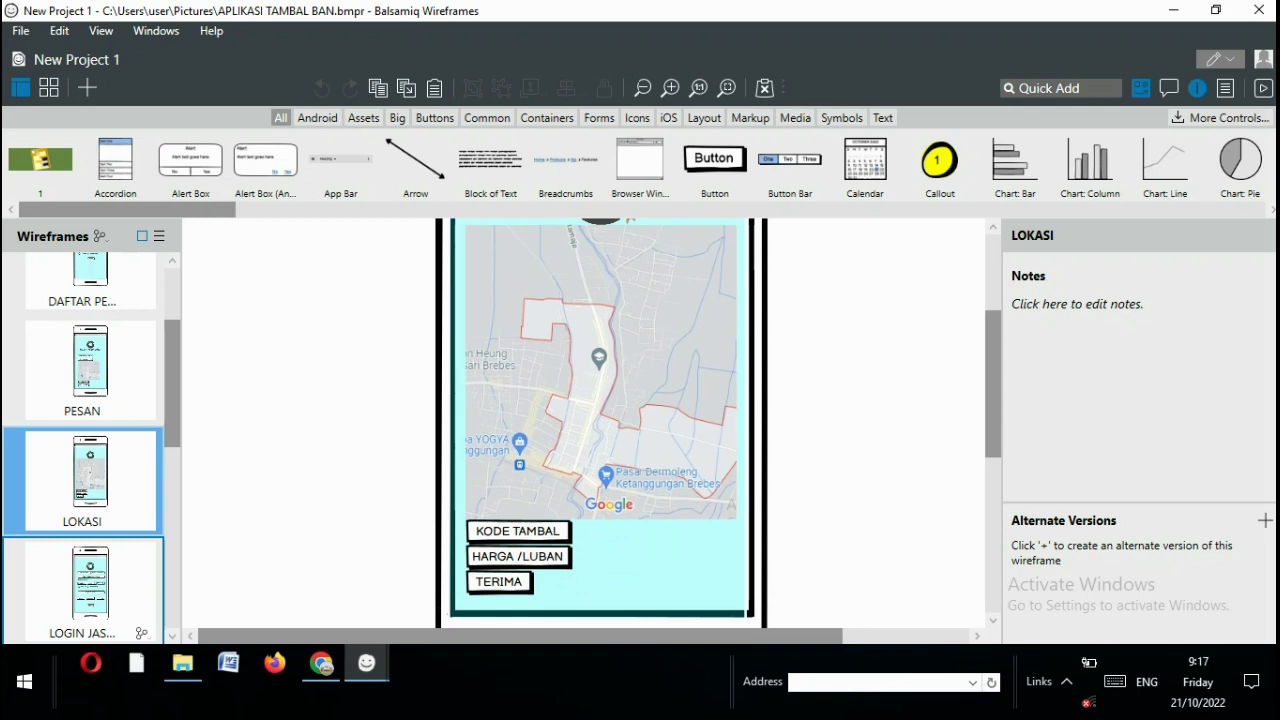
click(90, 585)
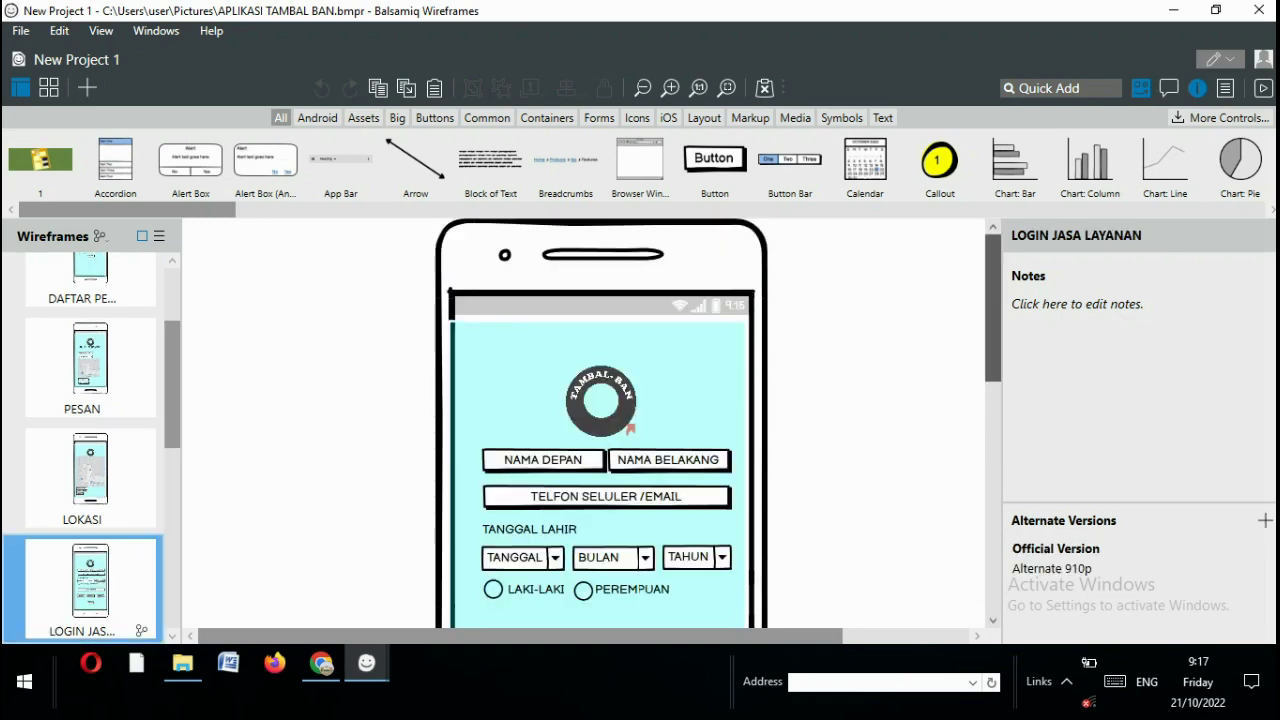
scroll(600, 420, down, 3)
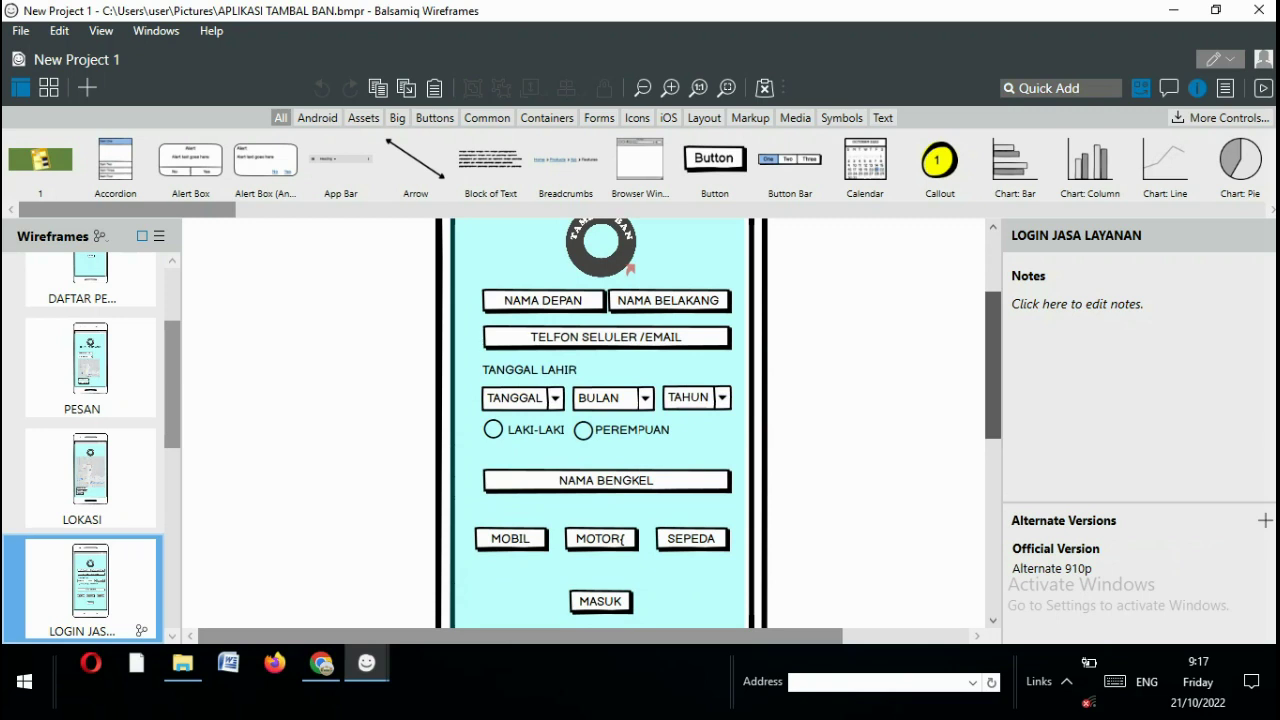
scroll(600, 420, down, 1)
scroll(600, 420, down, 2)
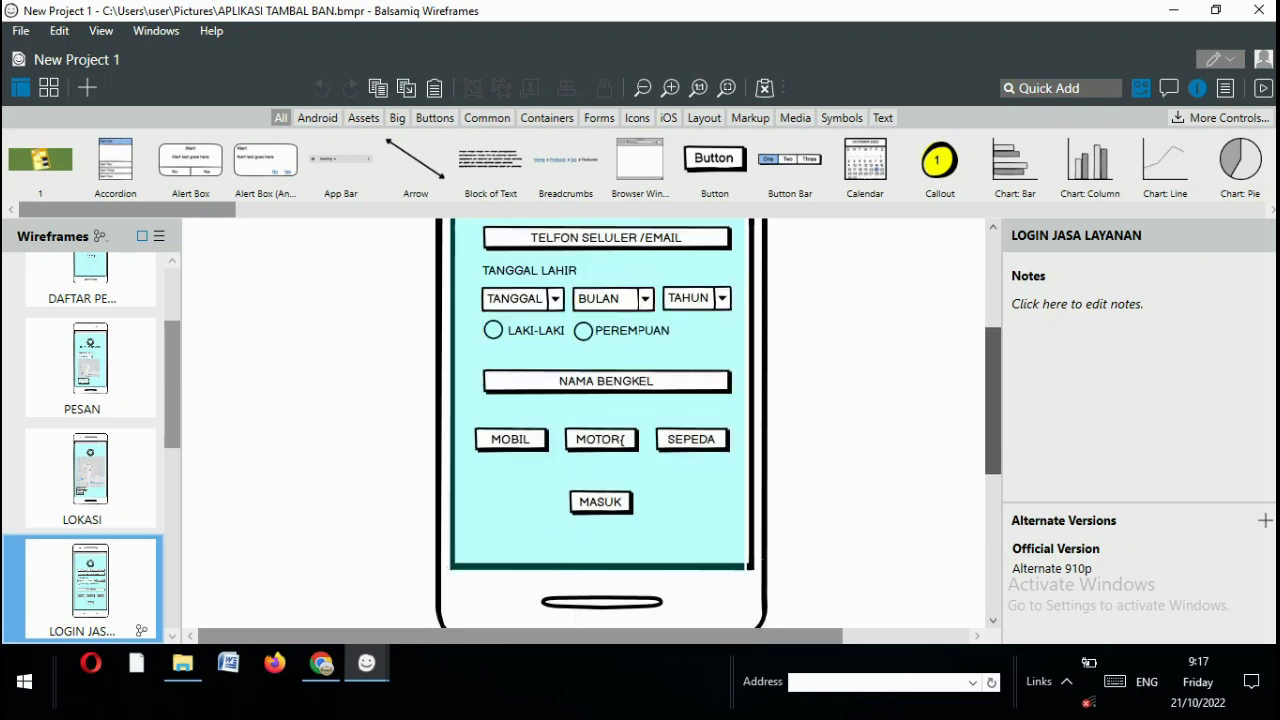
scroll(600, 420, up, 3)
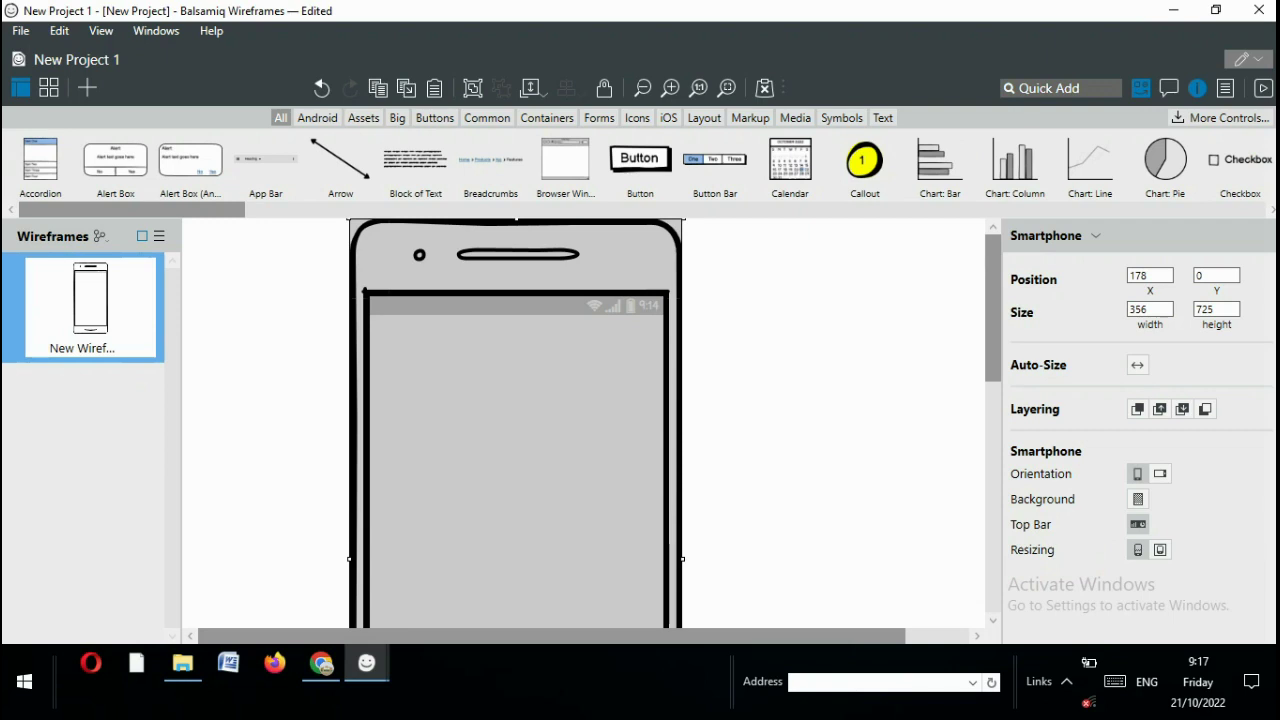
Return to the unsaved new project, move the smartphone to about X 294, Y 28, and deselect it
drag(515, 420, 624, 446)
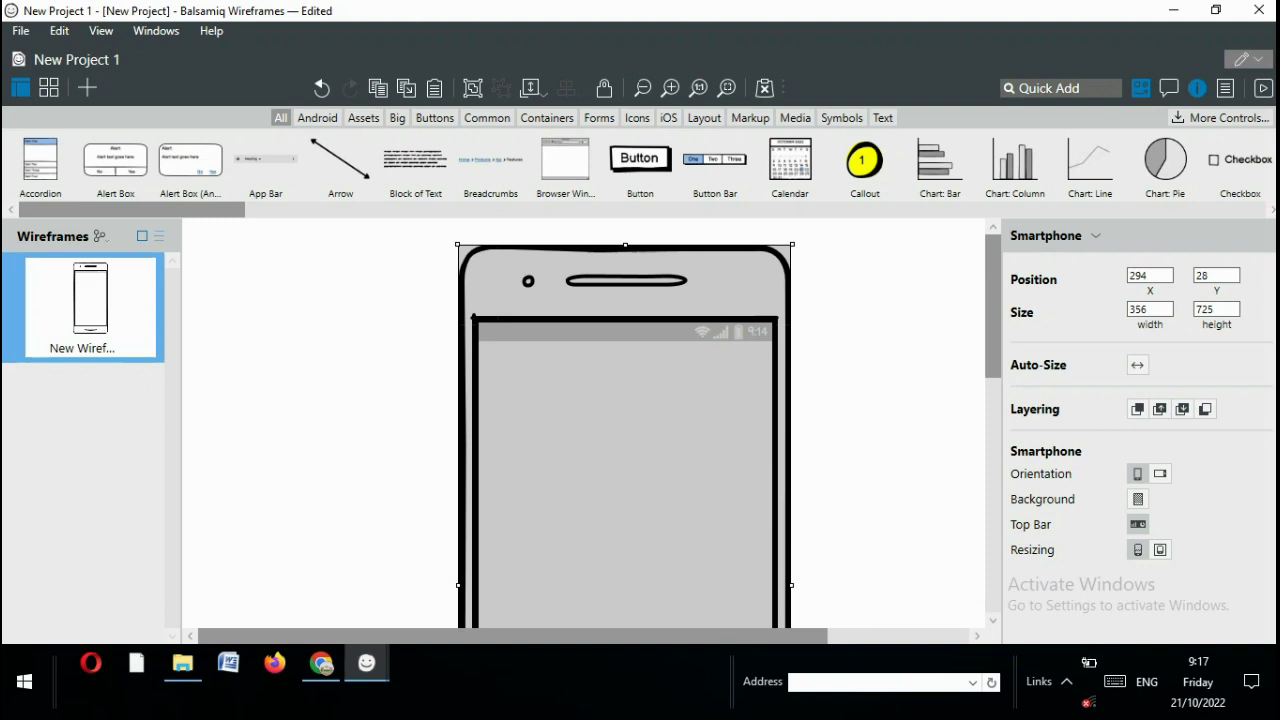
key(alt+f)
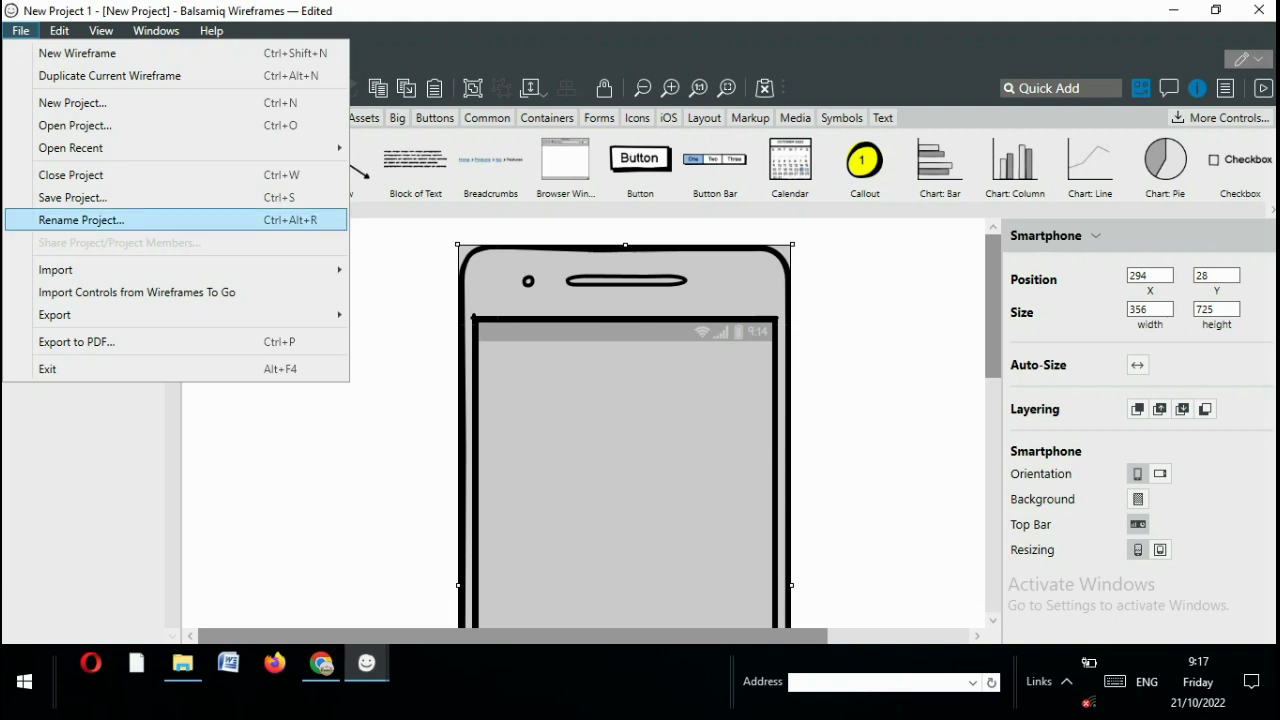
mouse_move(150, 270)
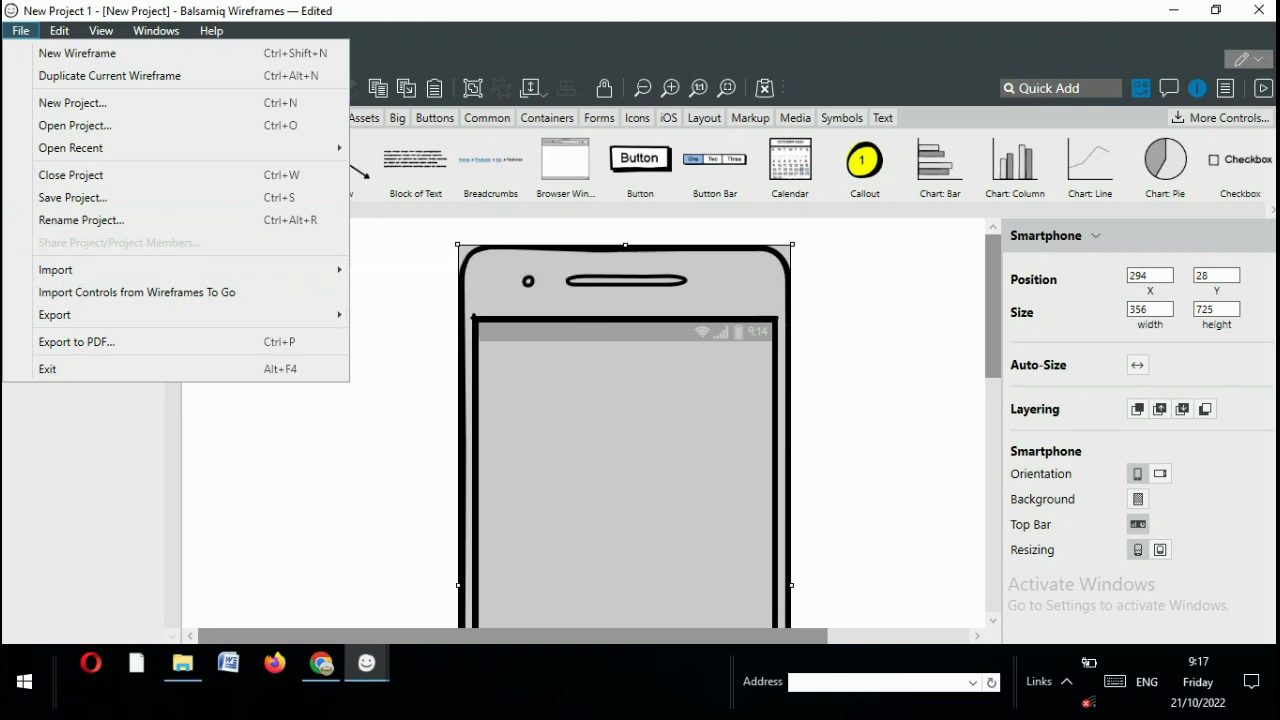
key(Escape)
key(Escape)
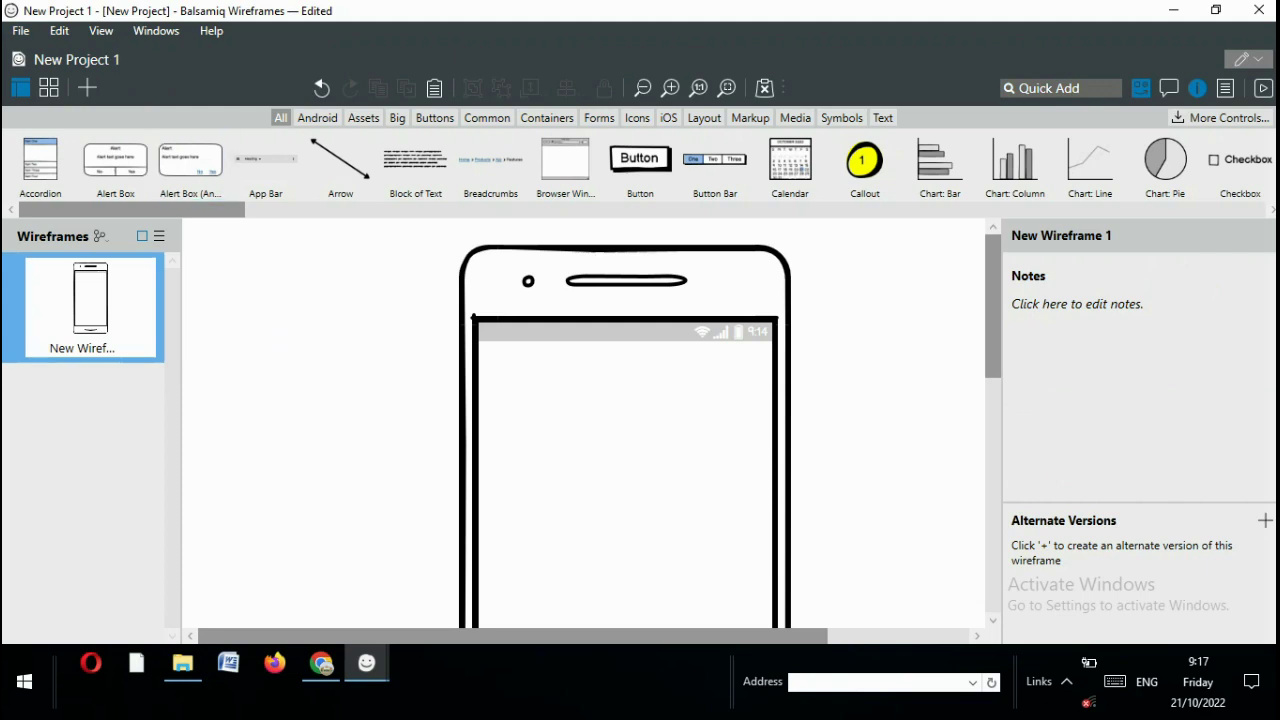
Switch to File Explorer and copy the TAMBAL BAN sign image from the Pictures folder
click(182, 663)
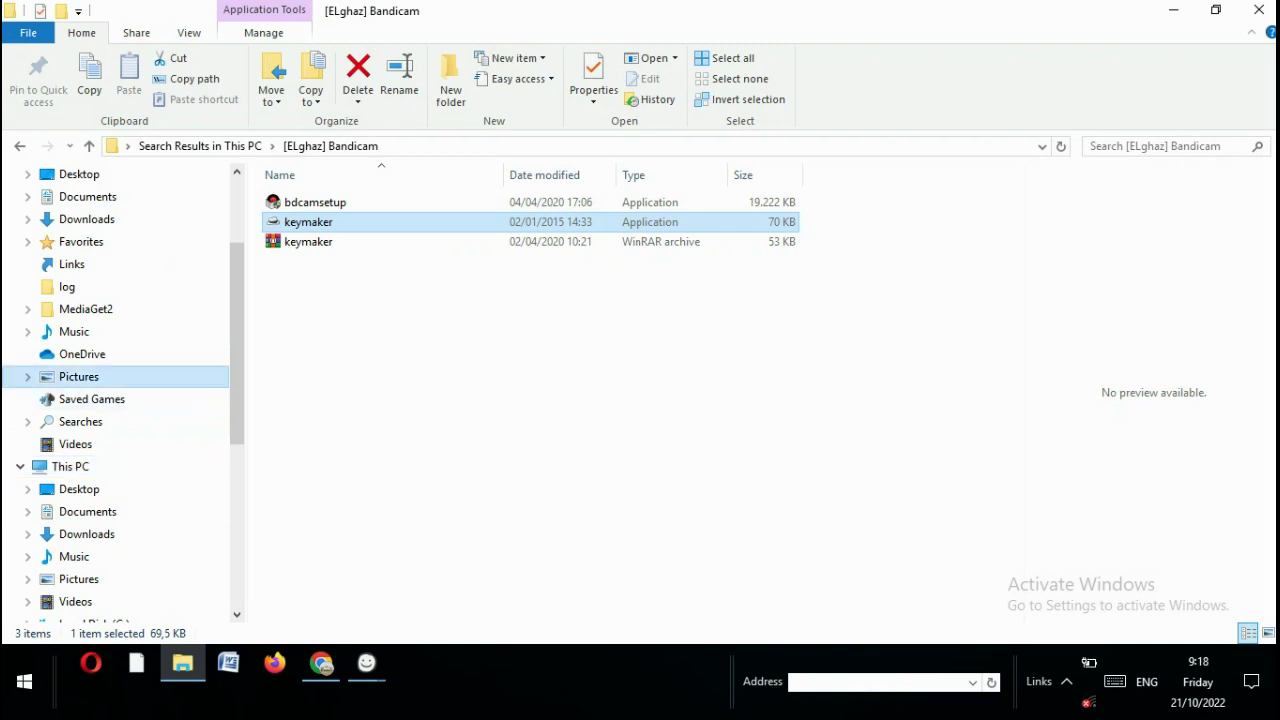
click(79, 376)
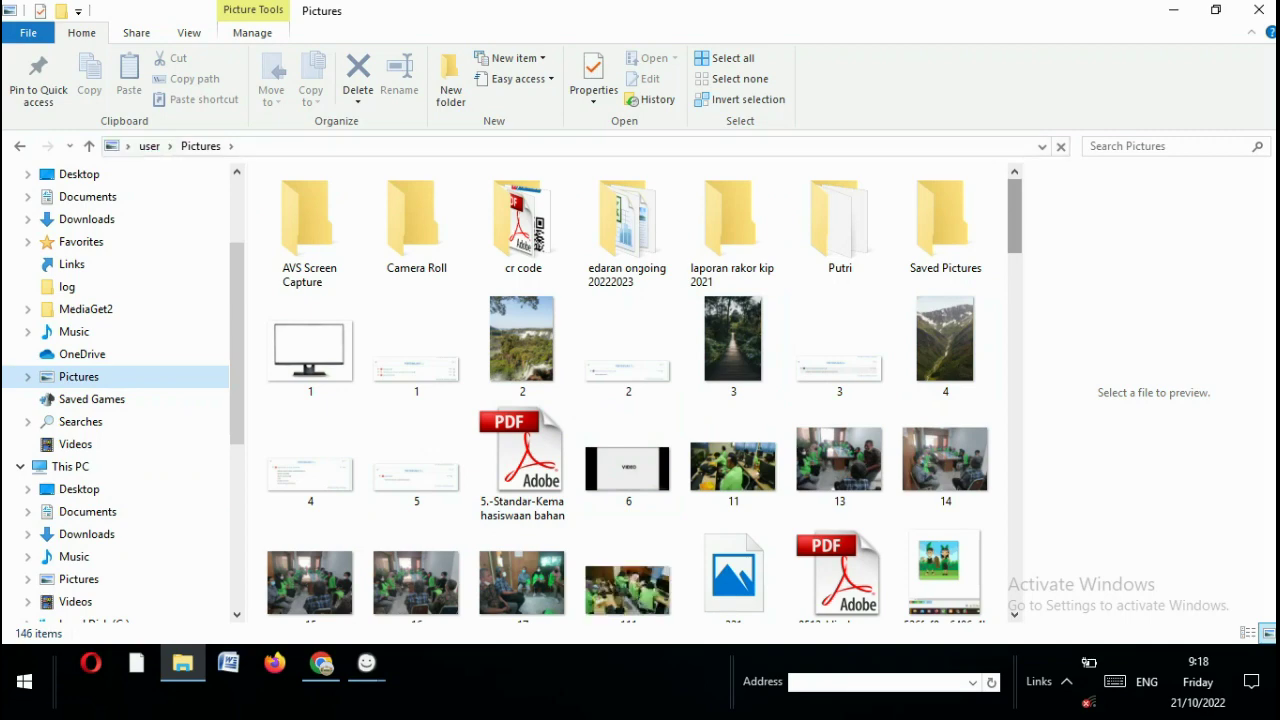
scroll(830, 235, down, 1)
scroll(830, 235, down, 3)
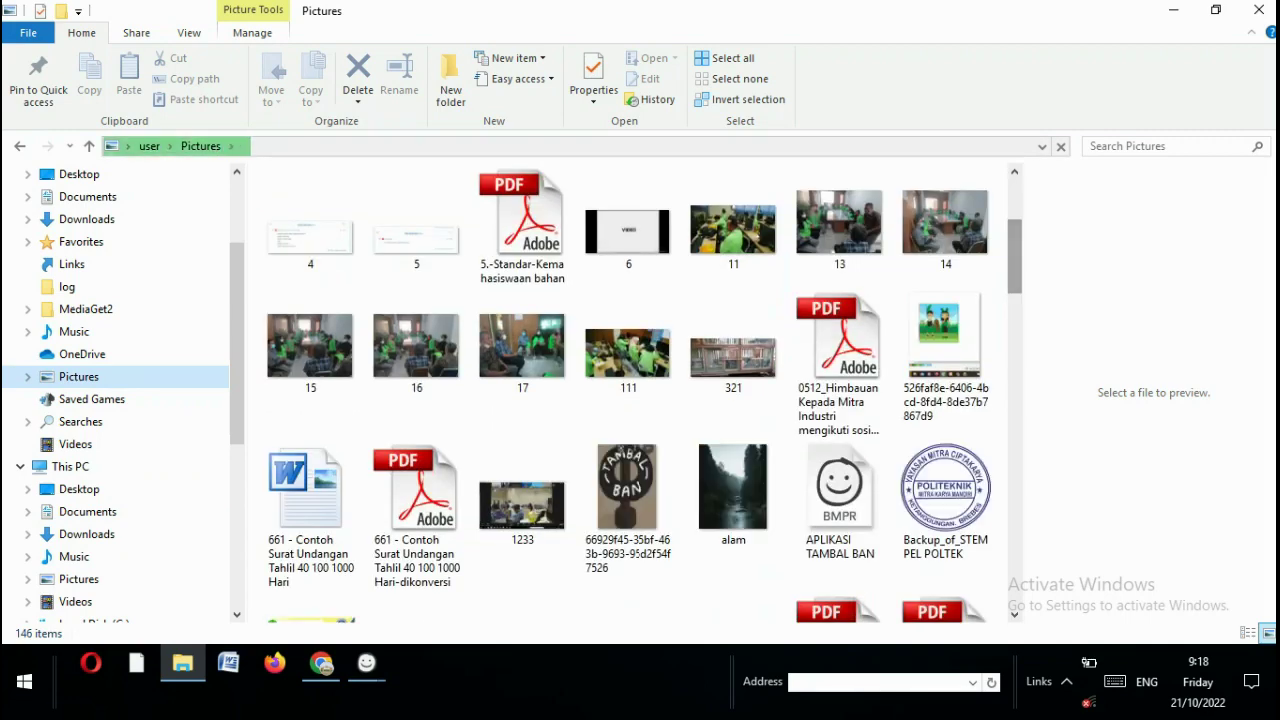
scroll(830, 250, down, 3)
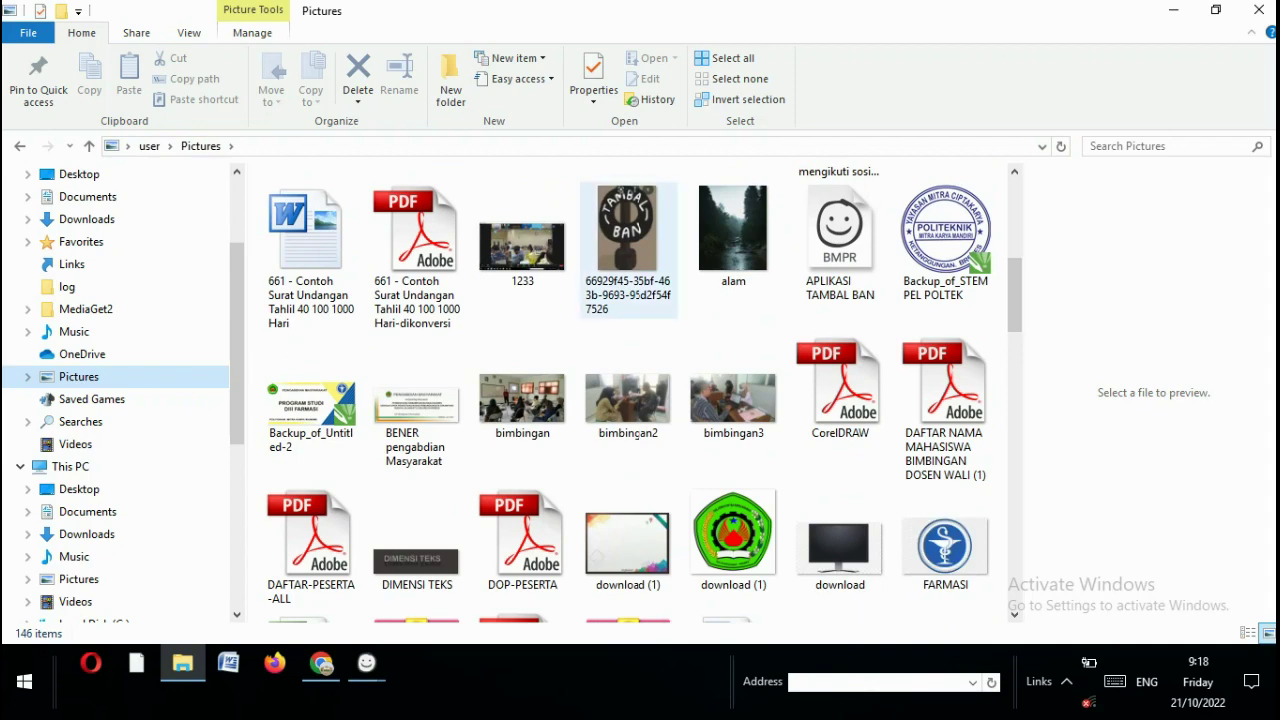
click(628, 240)
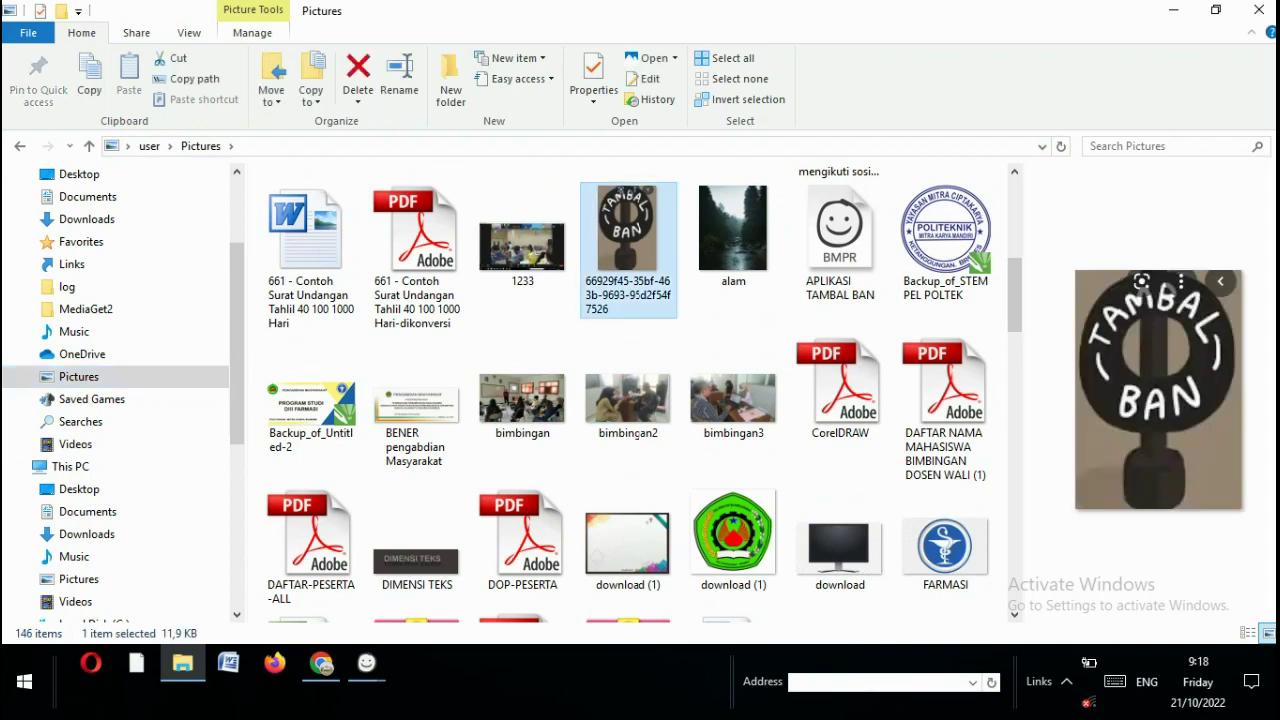
right_click(639, 220)
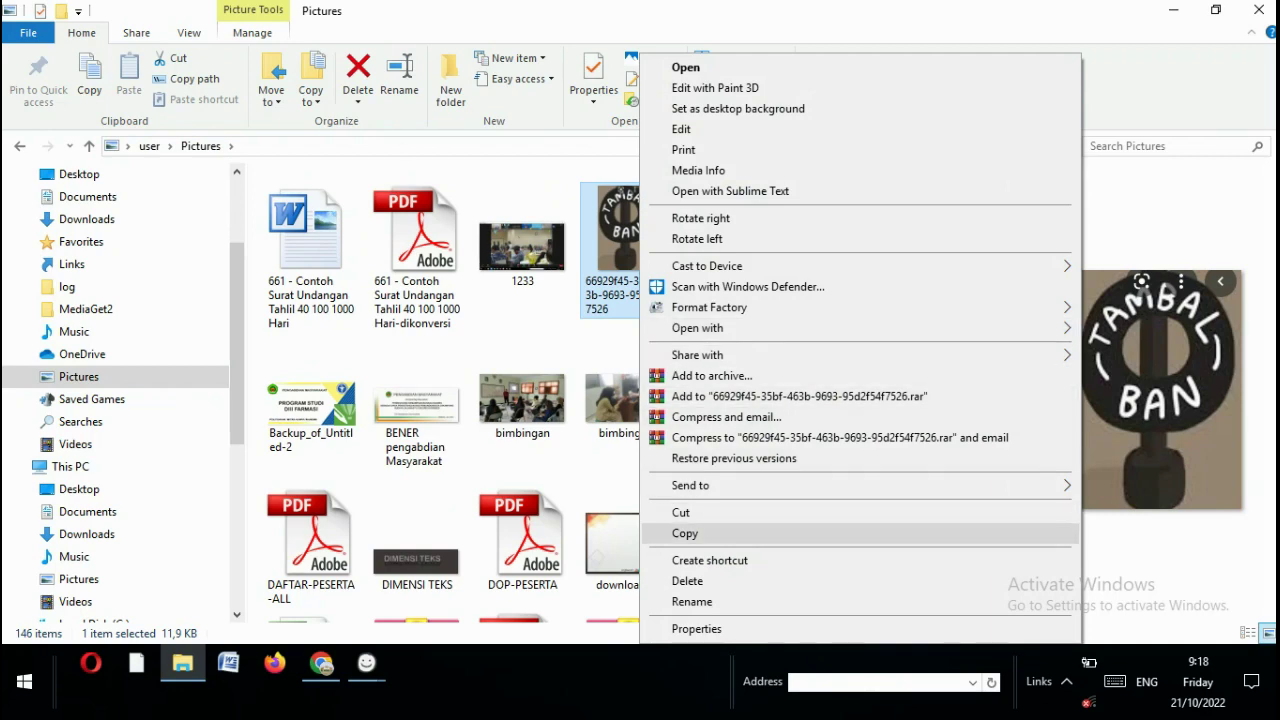
click(685, 533)
Switch to the new, unsaved Balsamiq project and paste the copied TAMBAL BAN sign image onto the smartphone screen
mouse_move(366, 663)
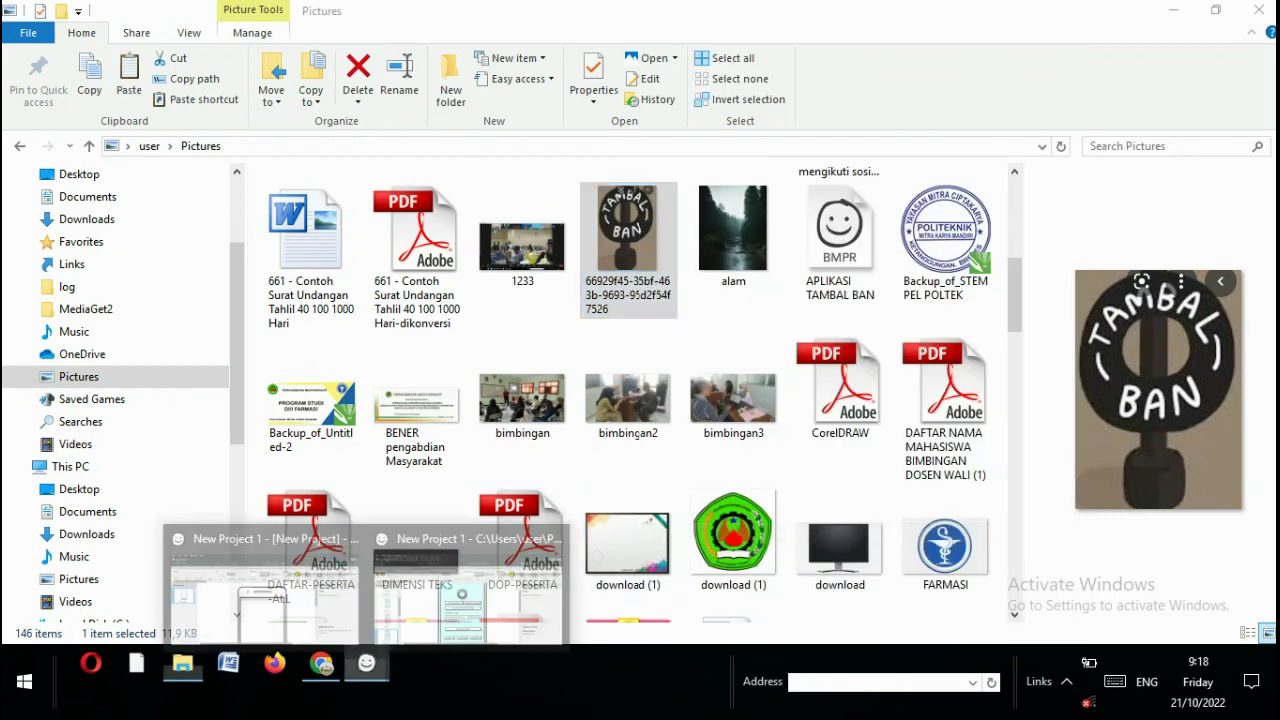
click(263, 585)
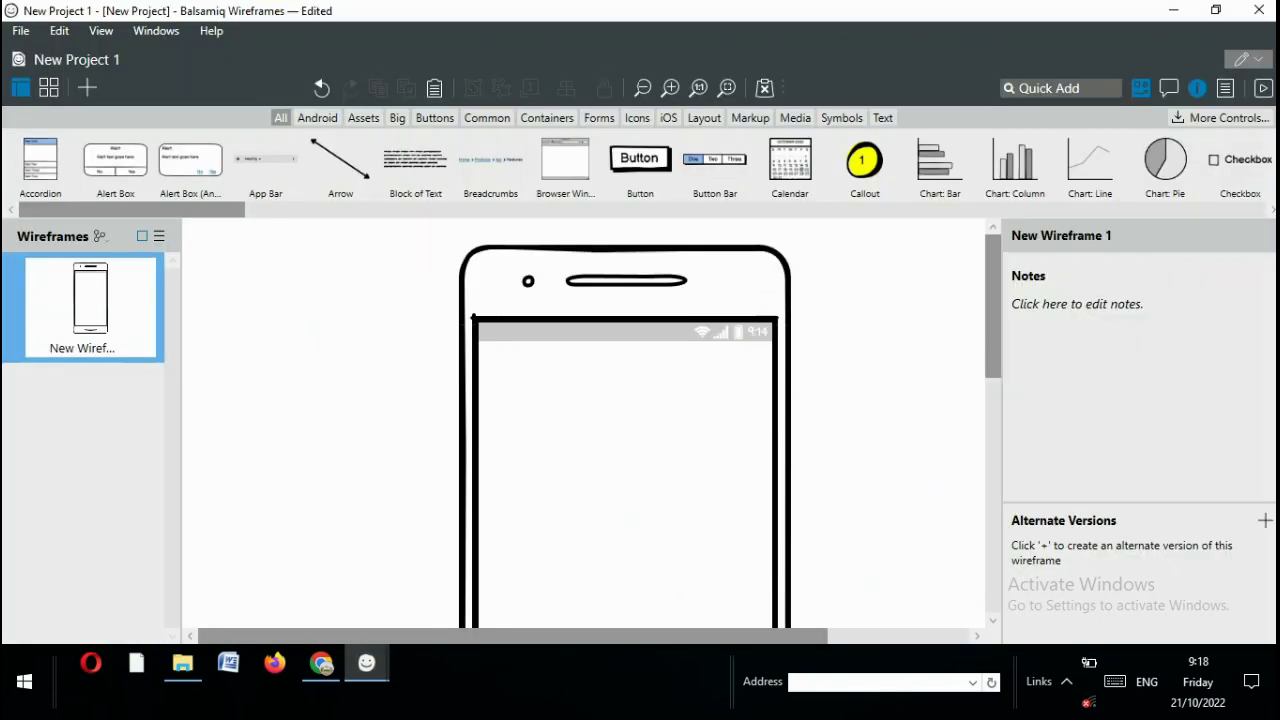
click(625, 450)
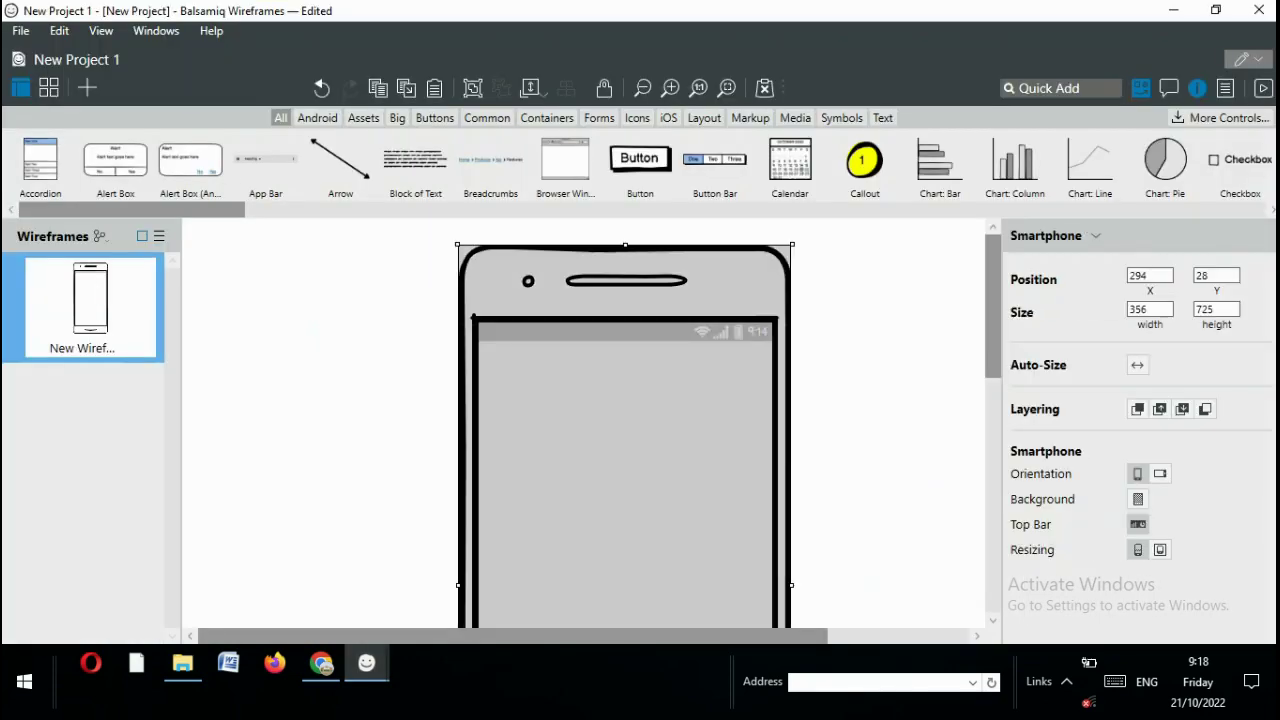
right_click(569, 390)
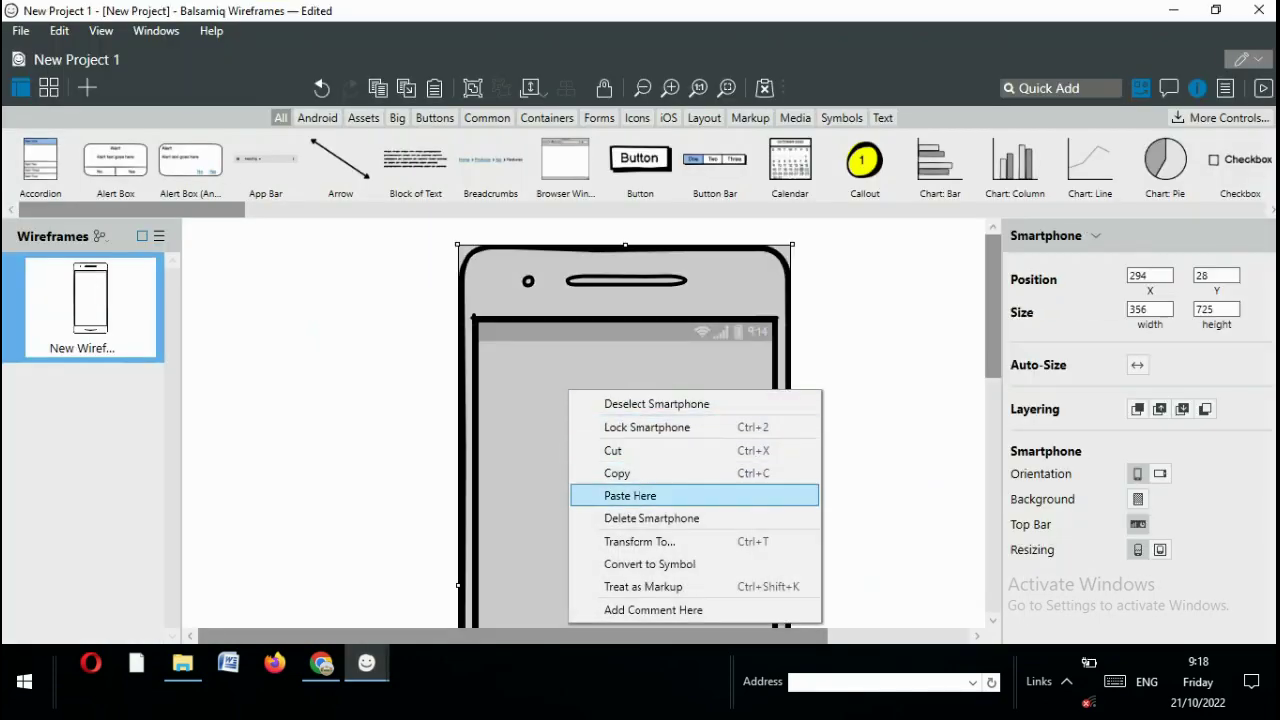
click(630, 495)
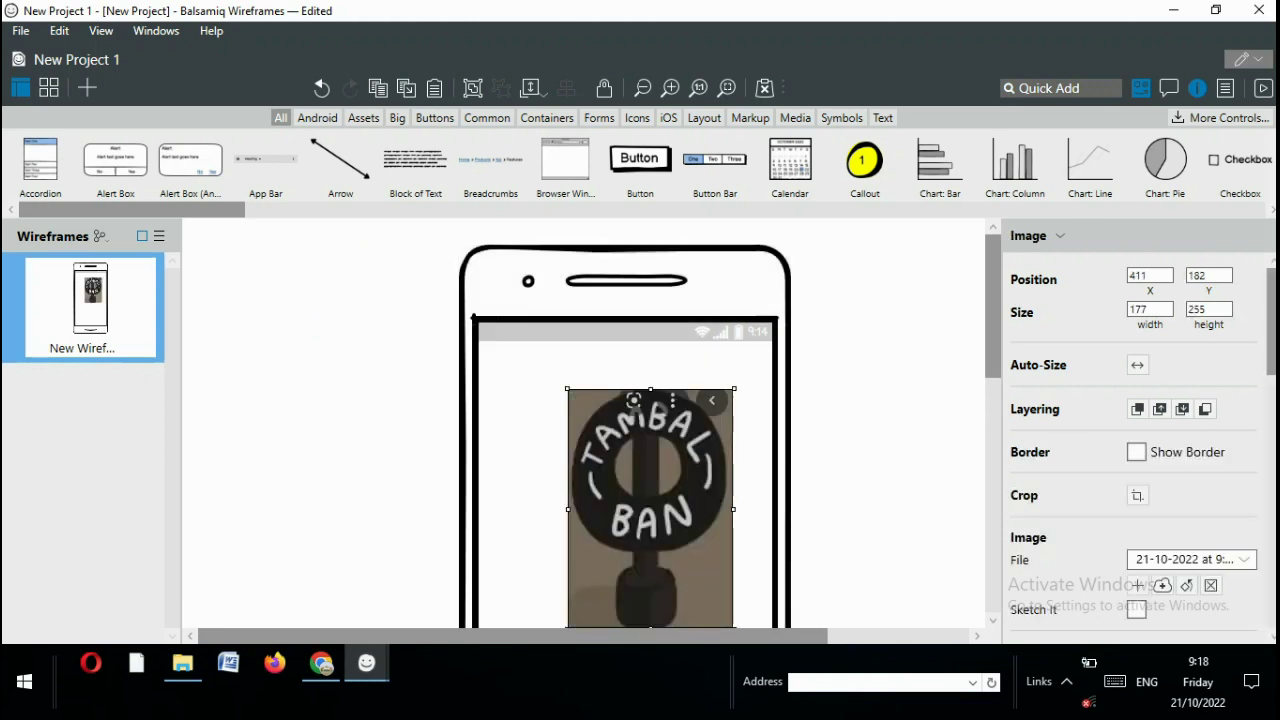
Resize the sign image to about 129 by 150 and place it near the phone screen's upper centre, about X 403, Y 145
click(520, 450)
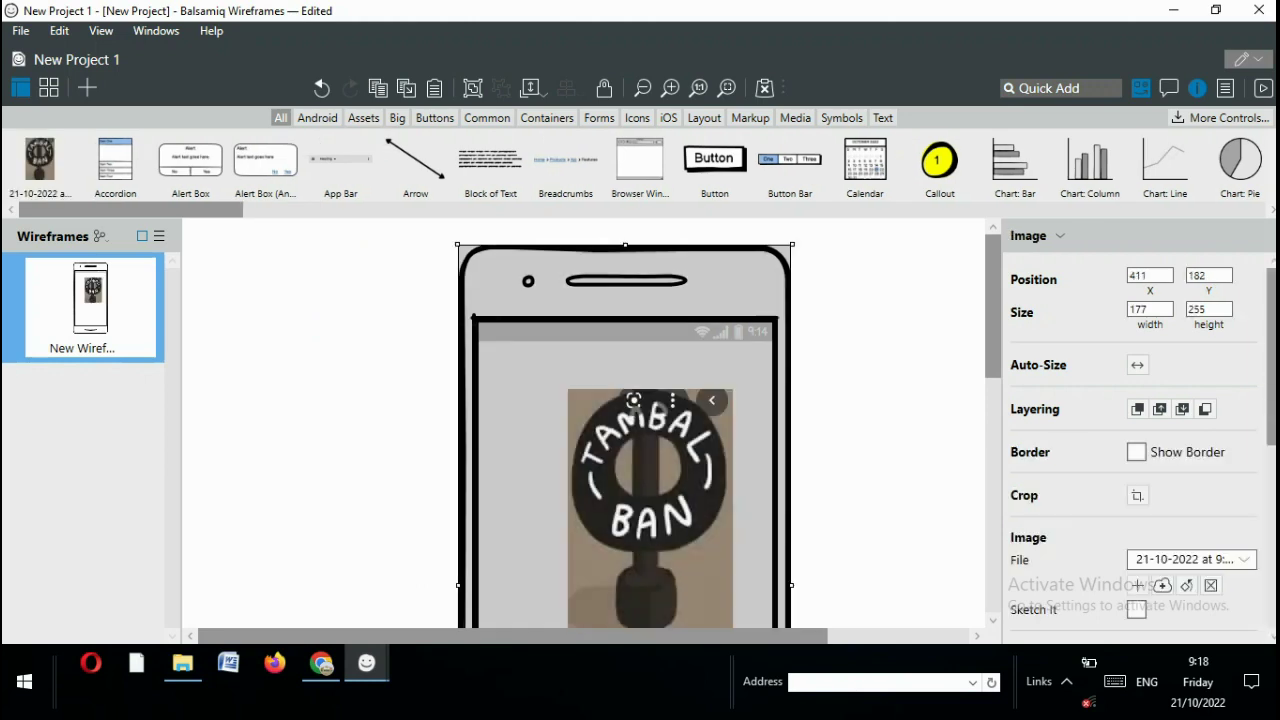
click(650, 508)
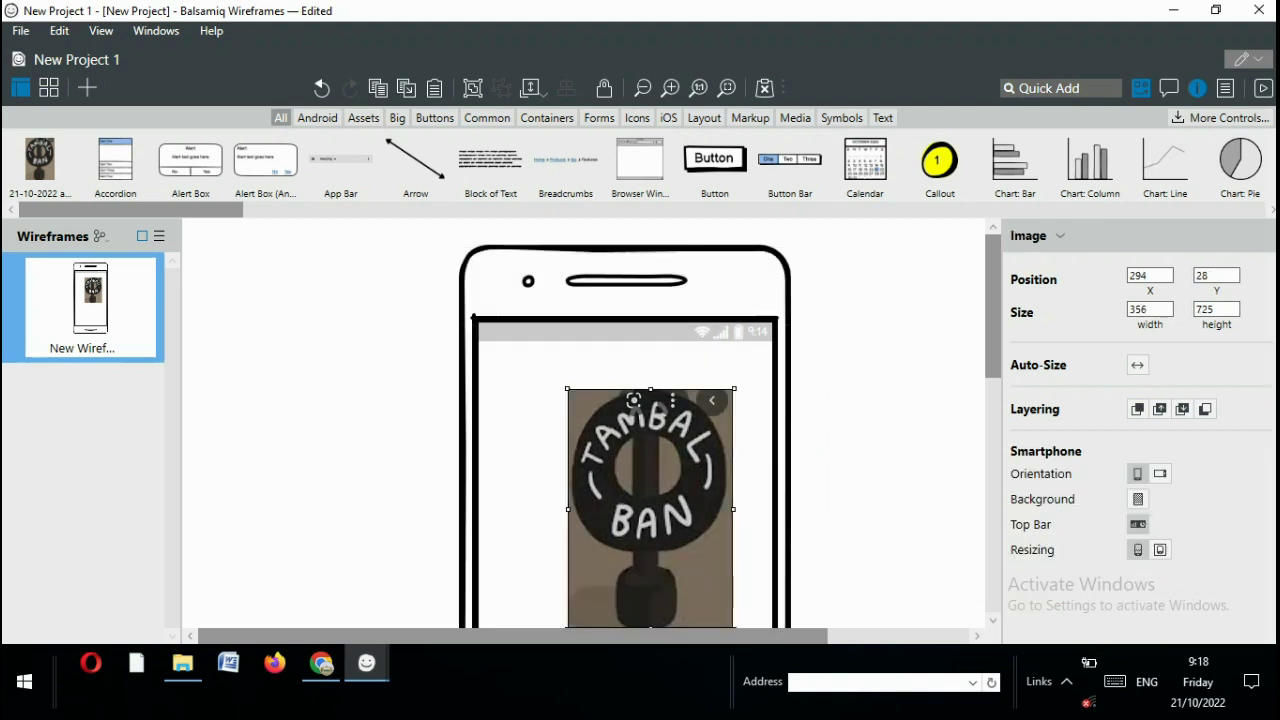
drag(567, 388, 608, 361)
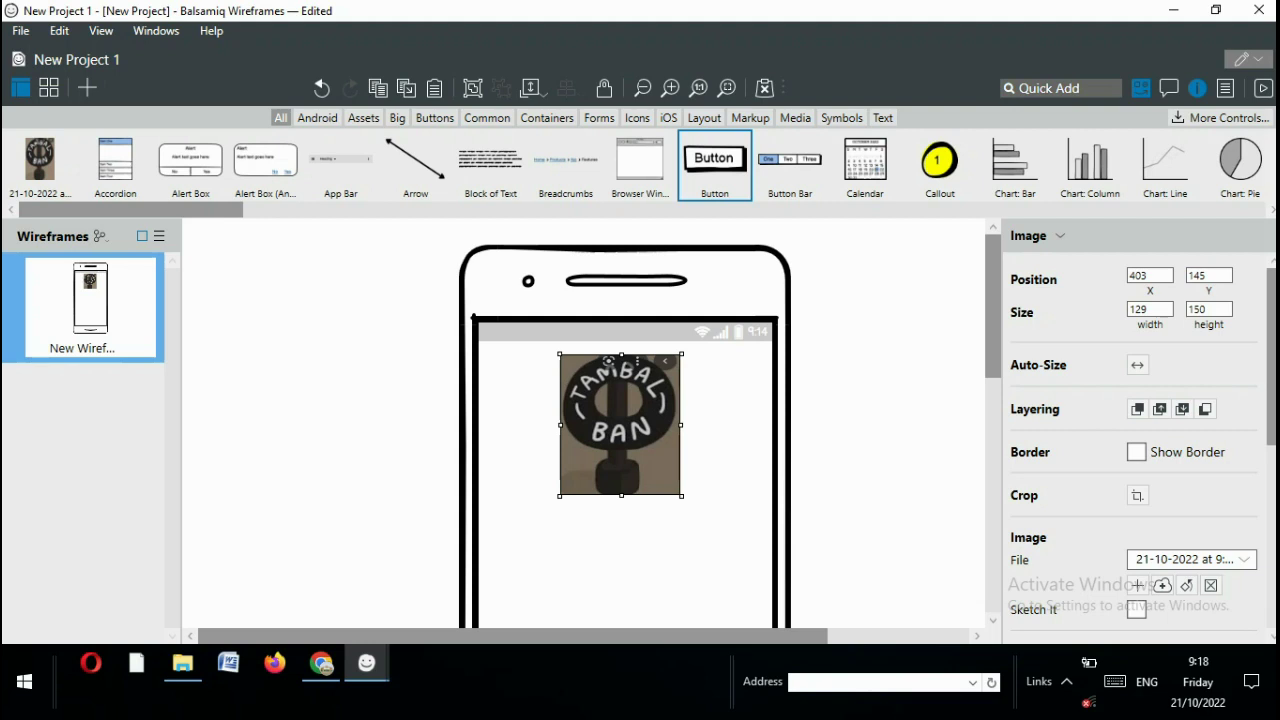
Add a button labelled login and position it below the sign image, about X 328, Y 301
drag(714, 160, 530, 543)
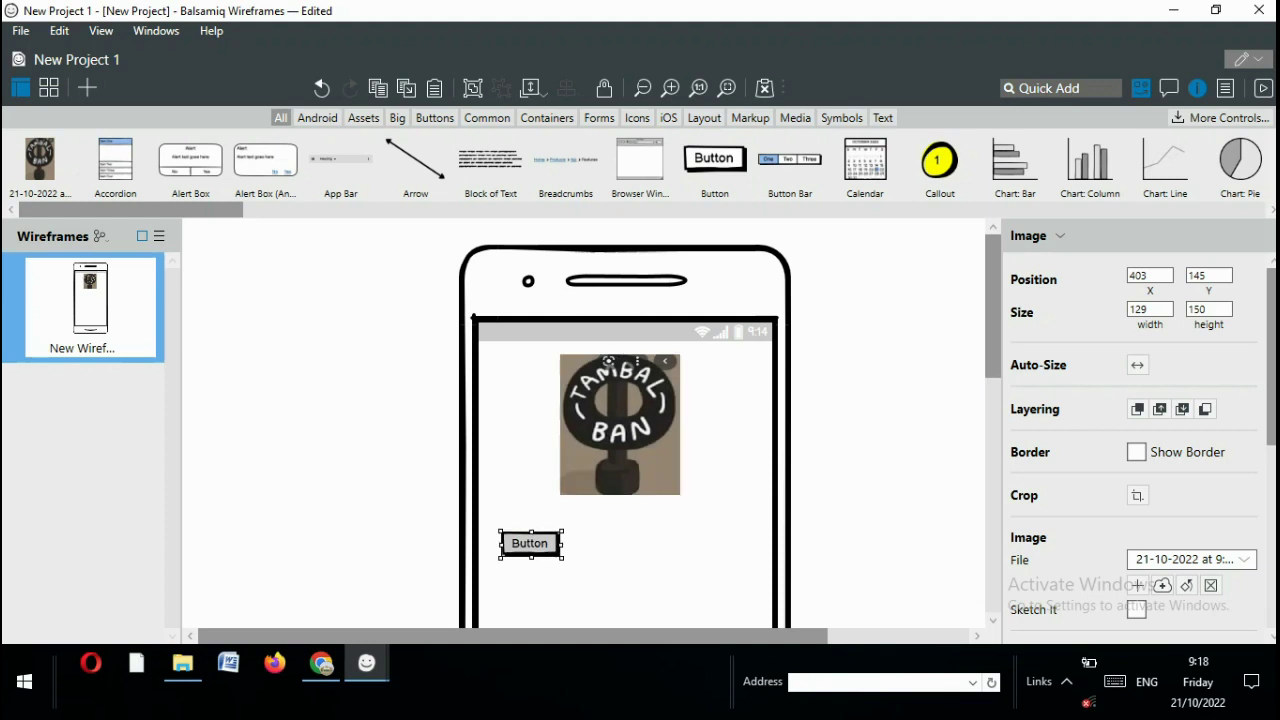
key(Return)
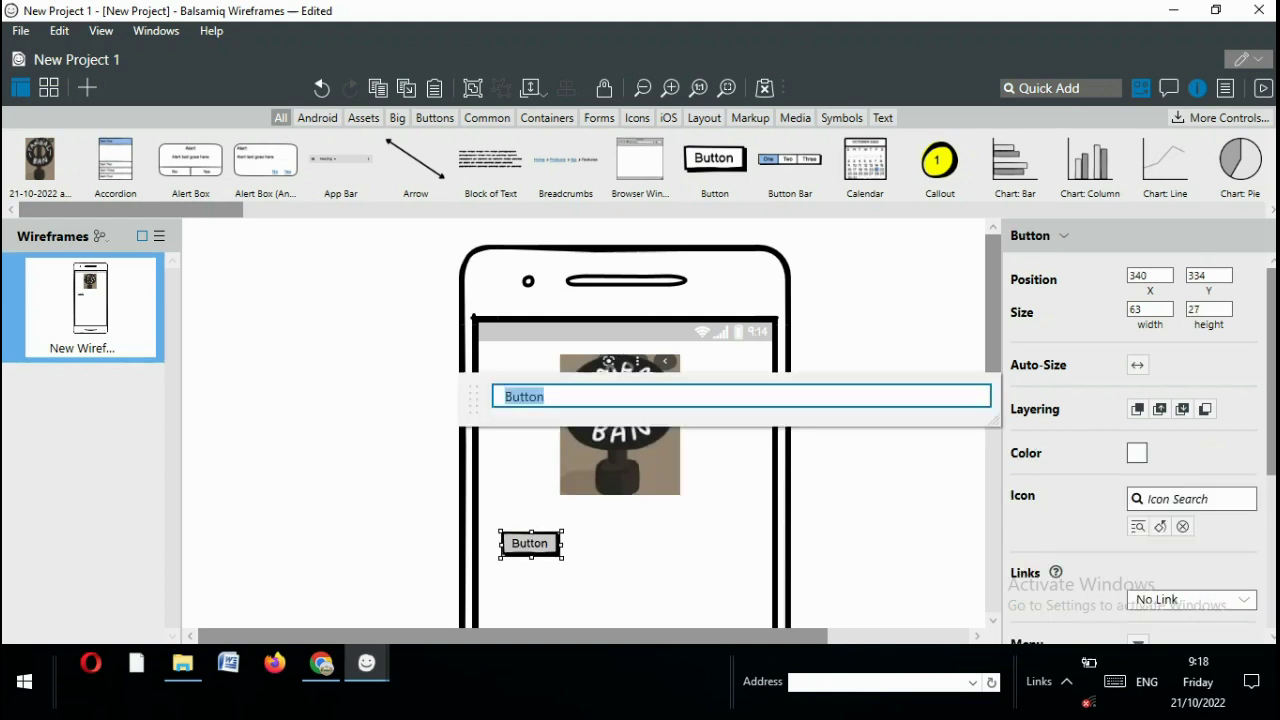
text(lo)
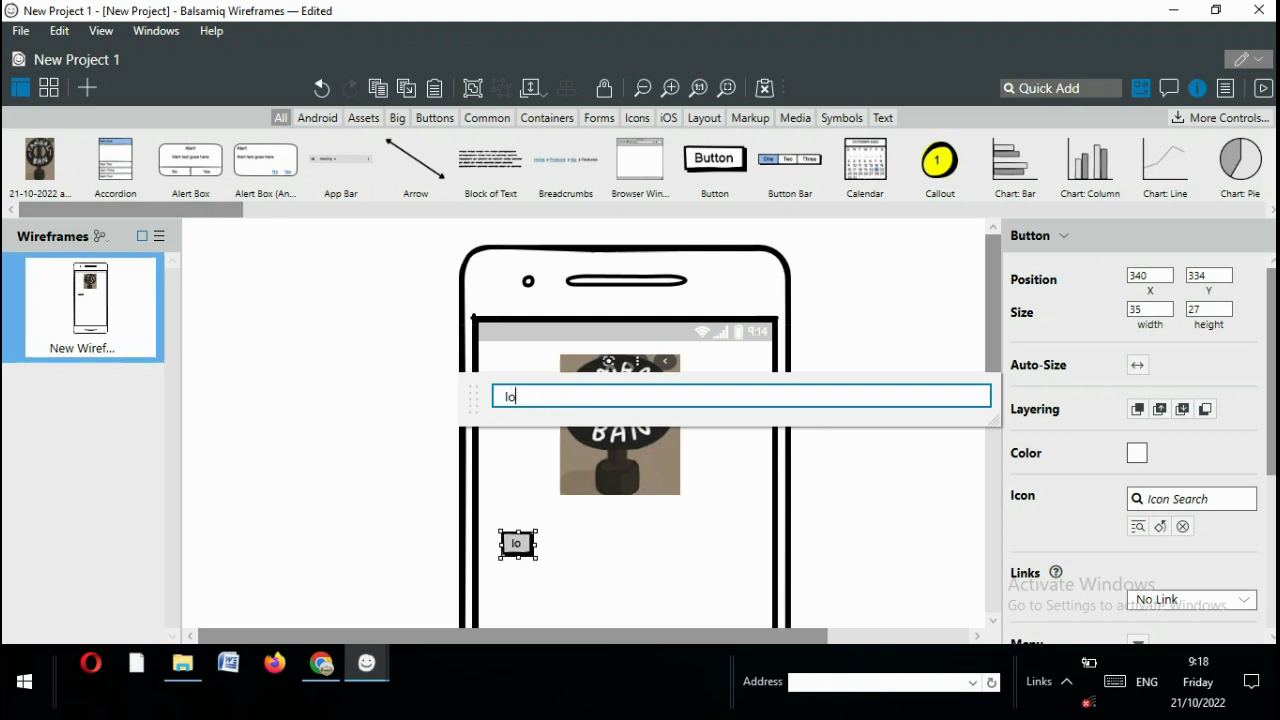
text(gin)
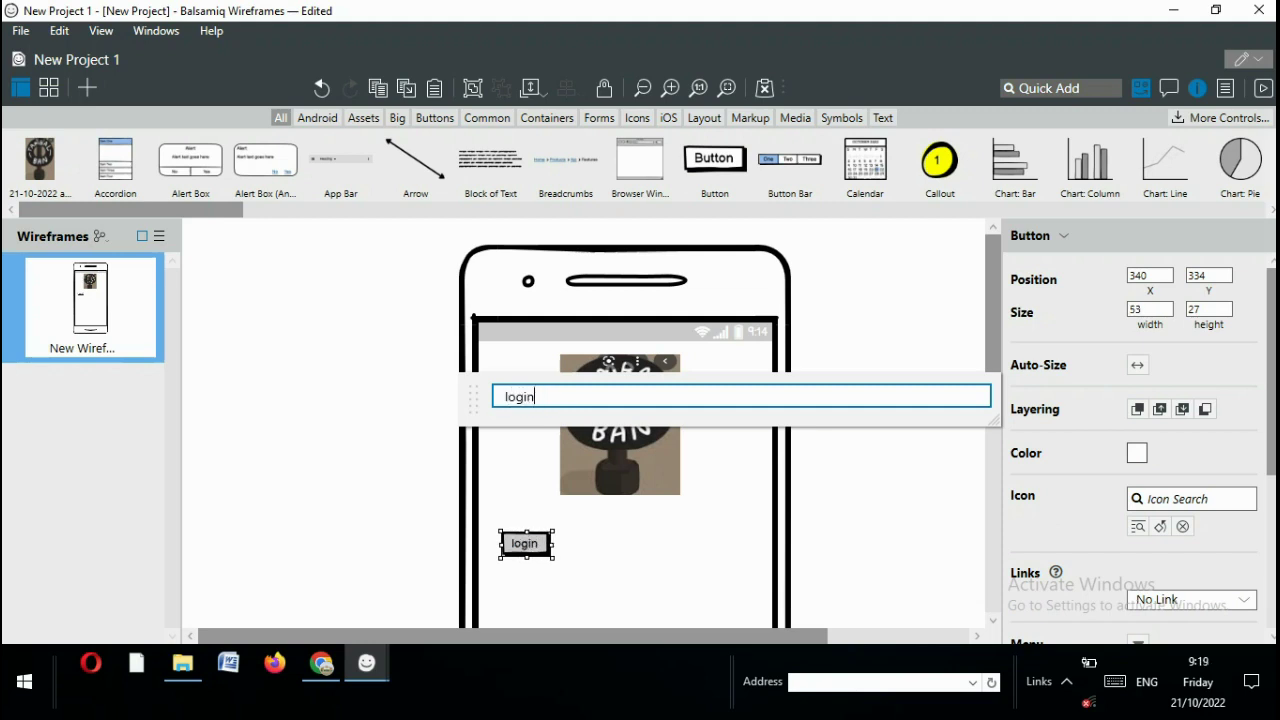
click(680, 570)
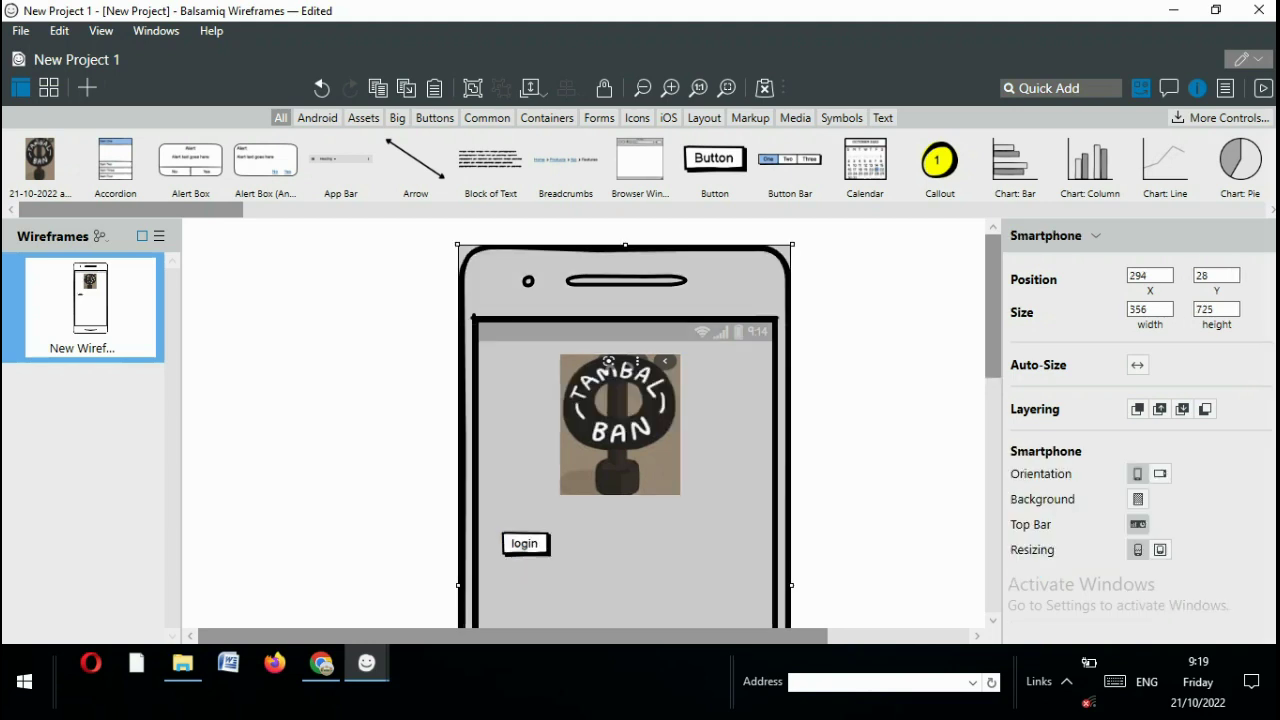
click(525, 543)
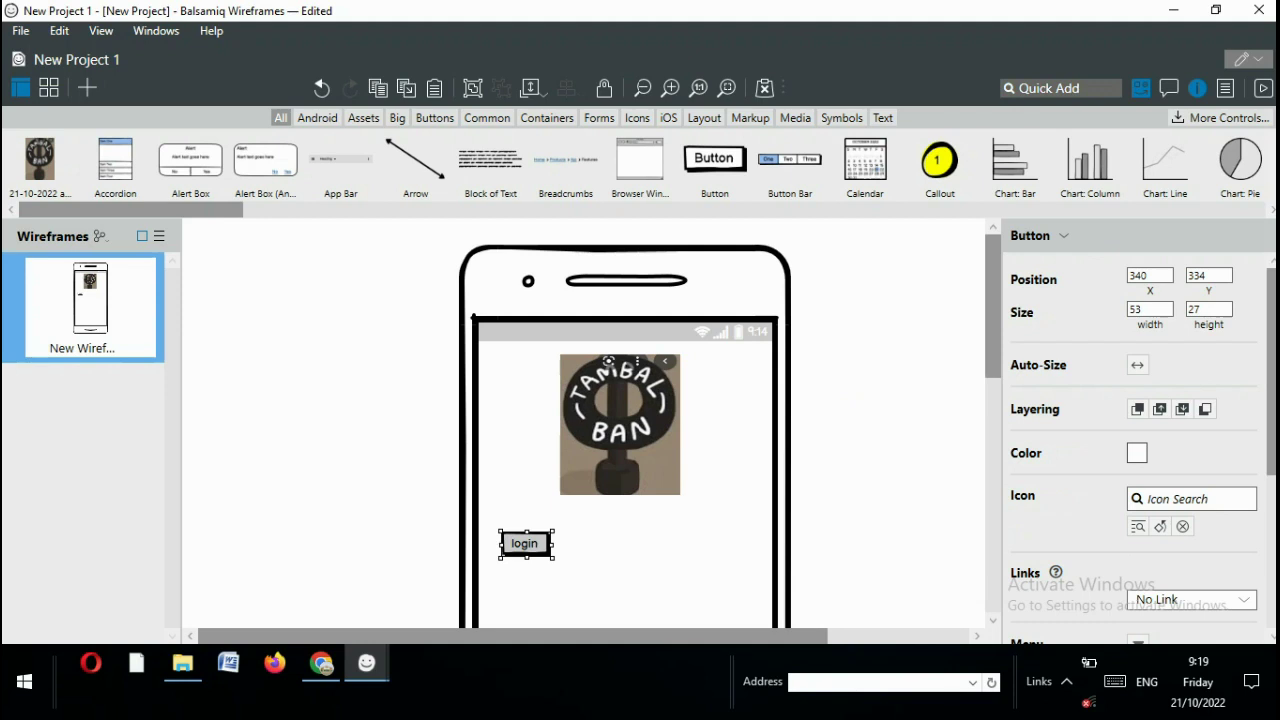
drag(525, 543, 513, 510)
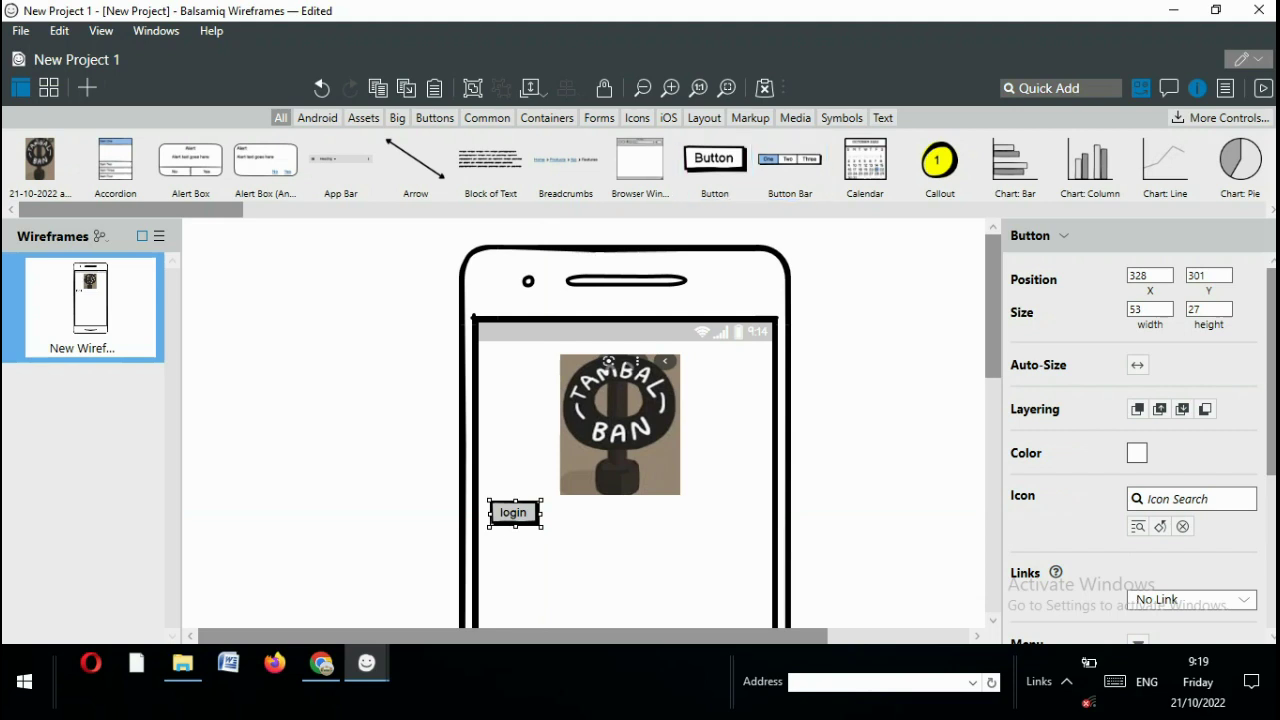
Duplicate the login button and place the copy directly beneath the original, about X 328, Y 336
key(ctrl+d)
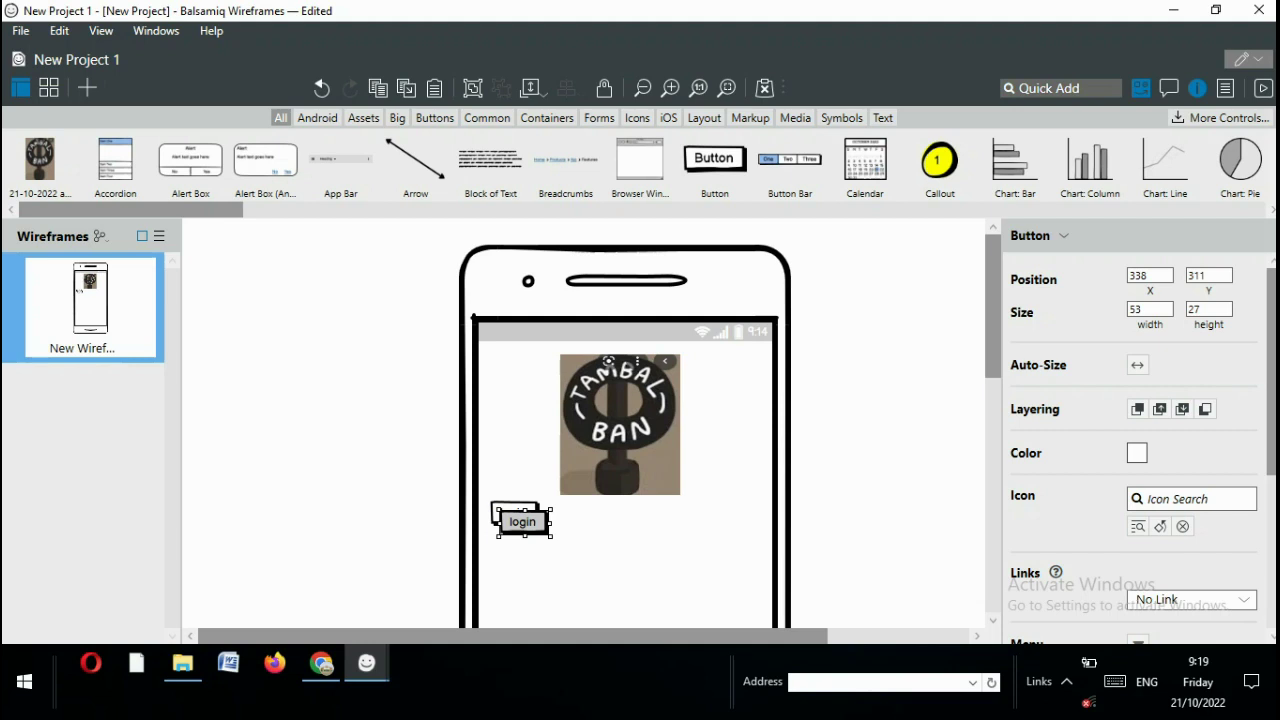
drag(522, 521, 512, 546)
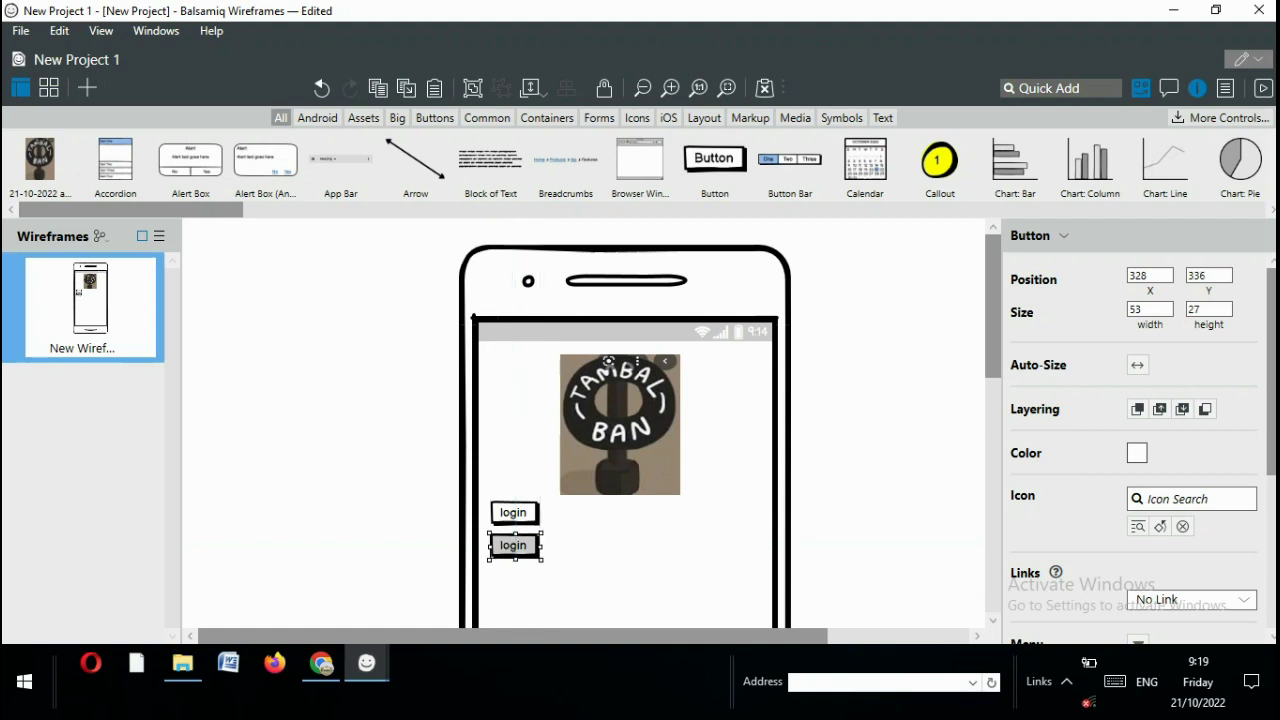
key(Return)
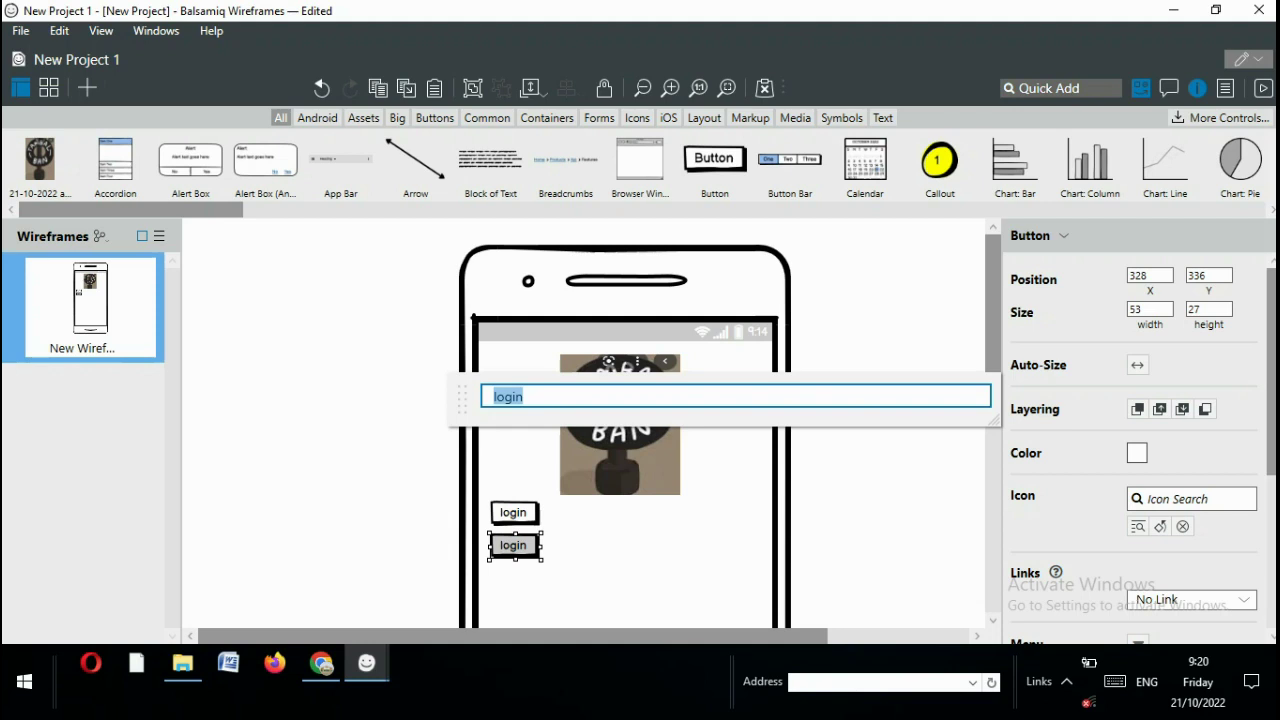
key(Return)
click(650, 580)
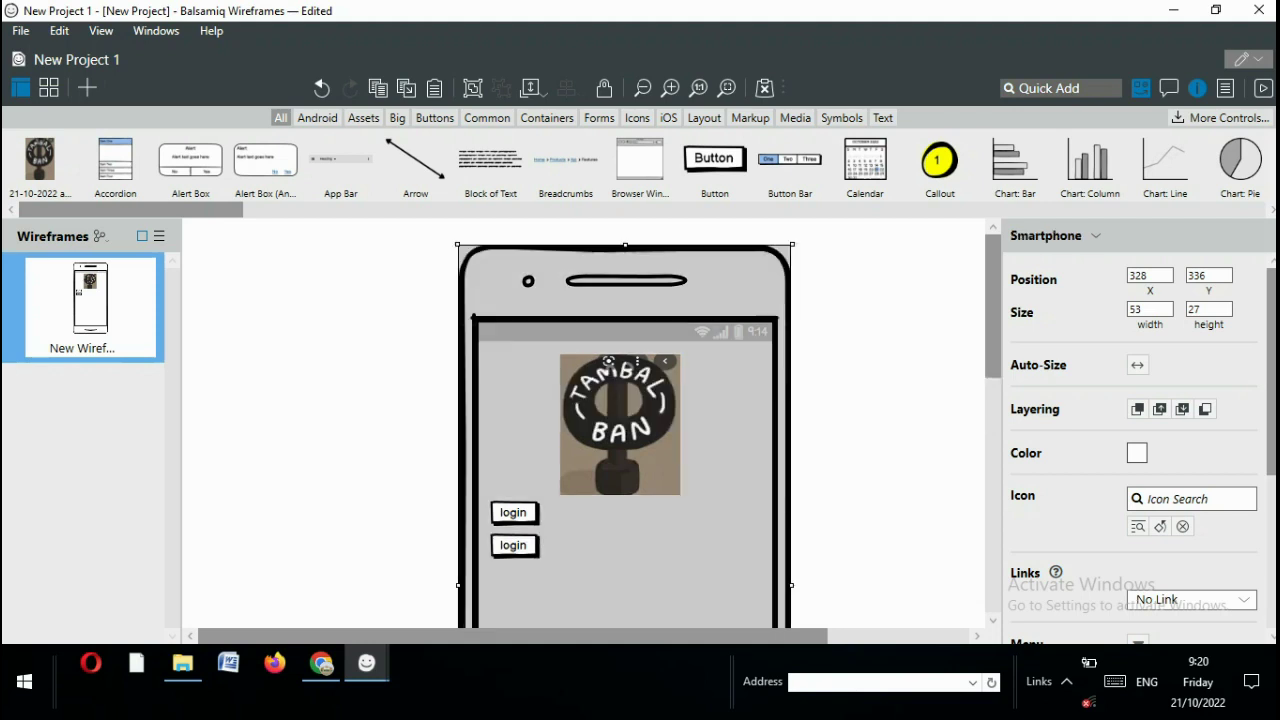
click(514, 545)
click(650, 580)
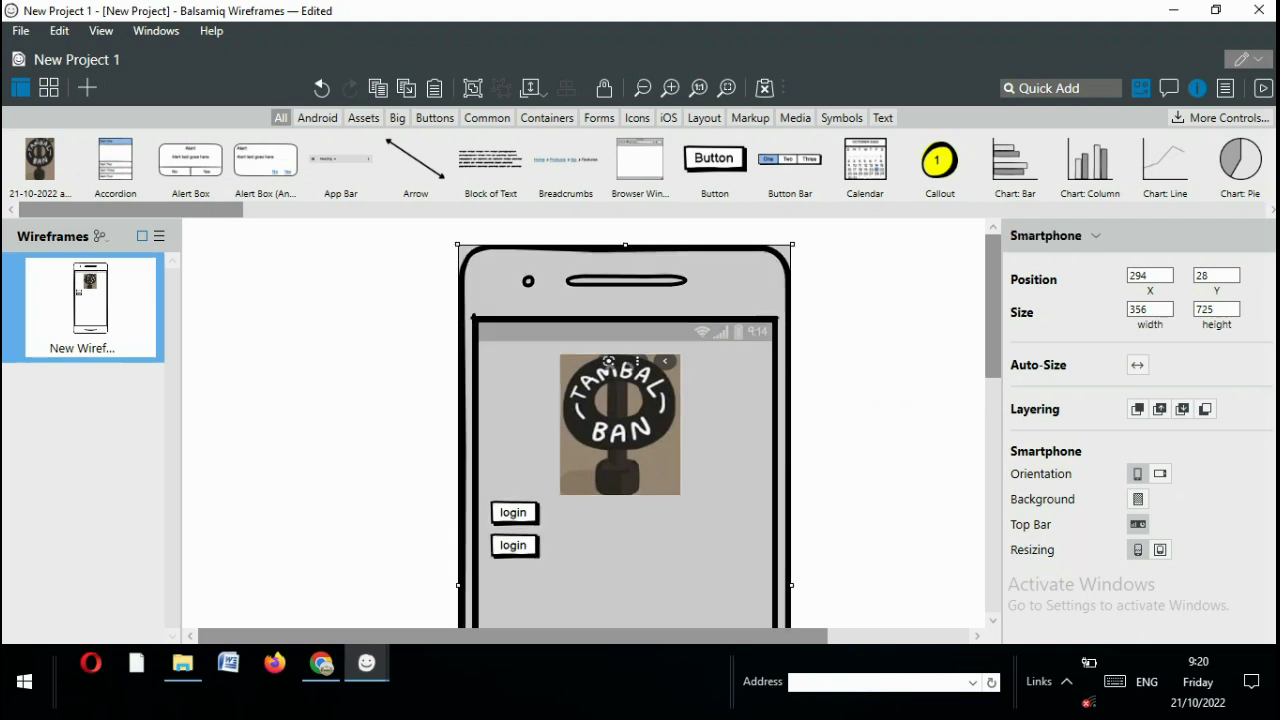
Undo the smartphone's deletion and remove the duplicate login button
key(Delete)
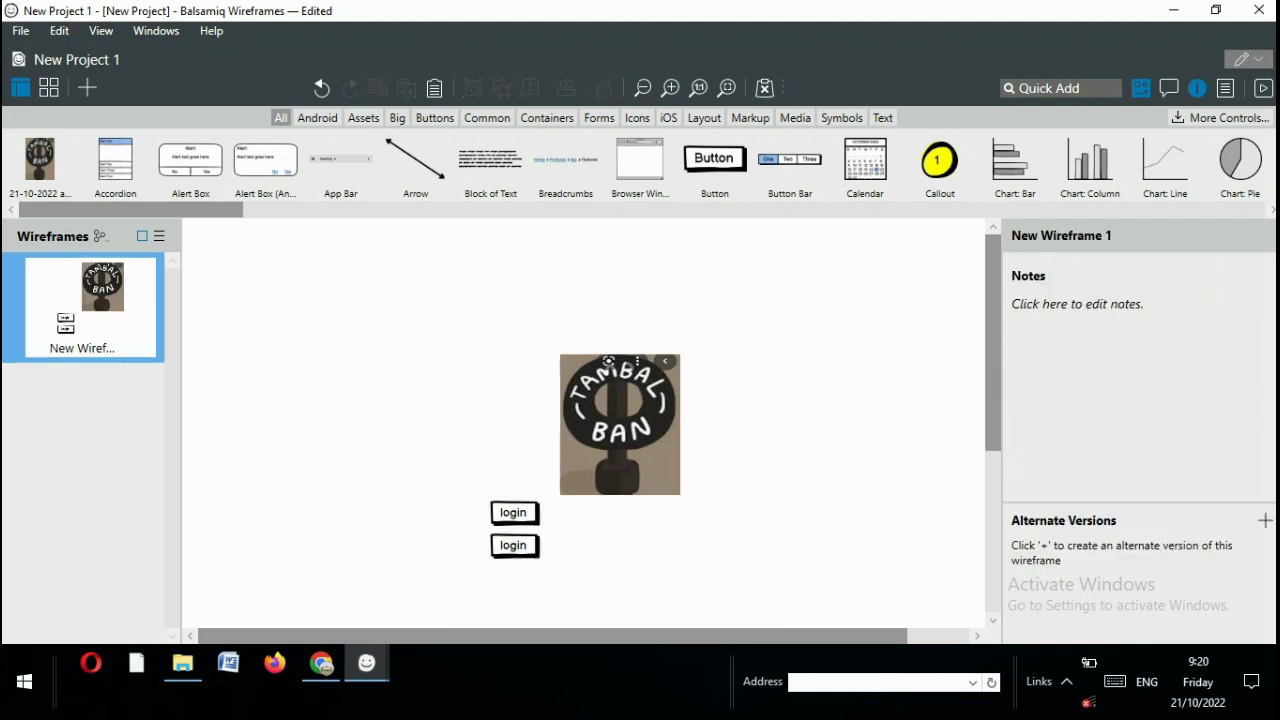
click(514, 545)
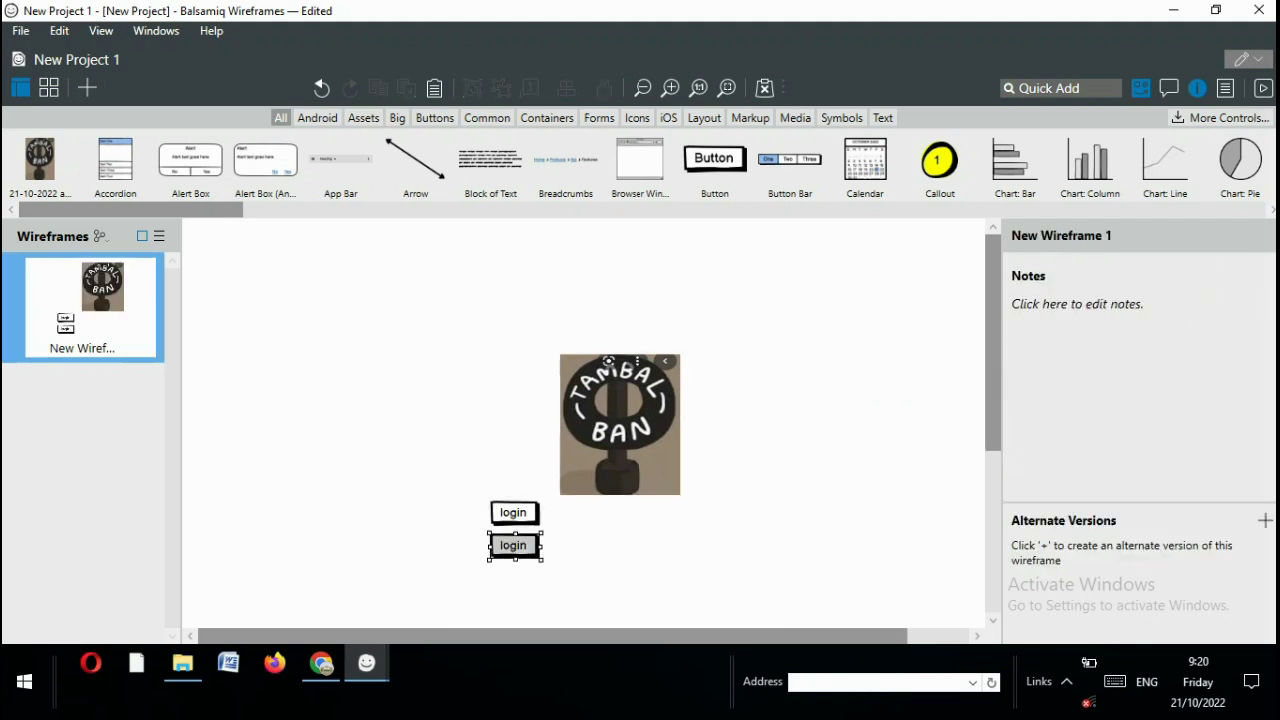
key(ctrl+z)
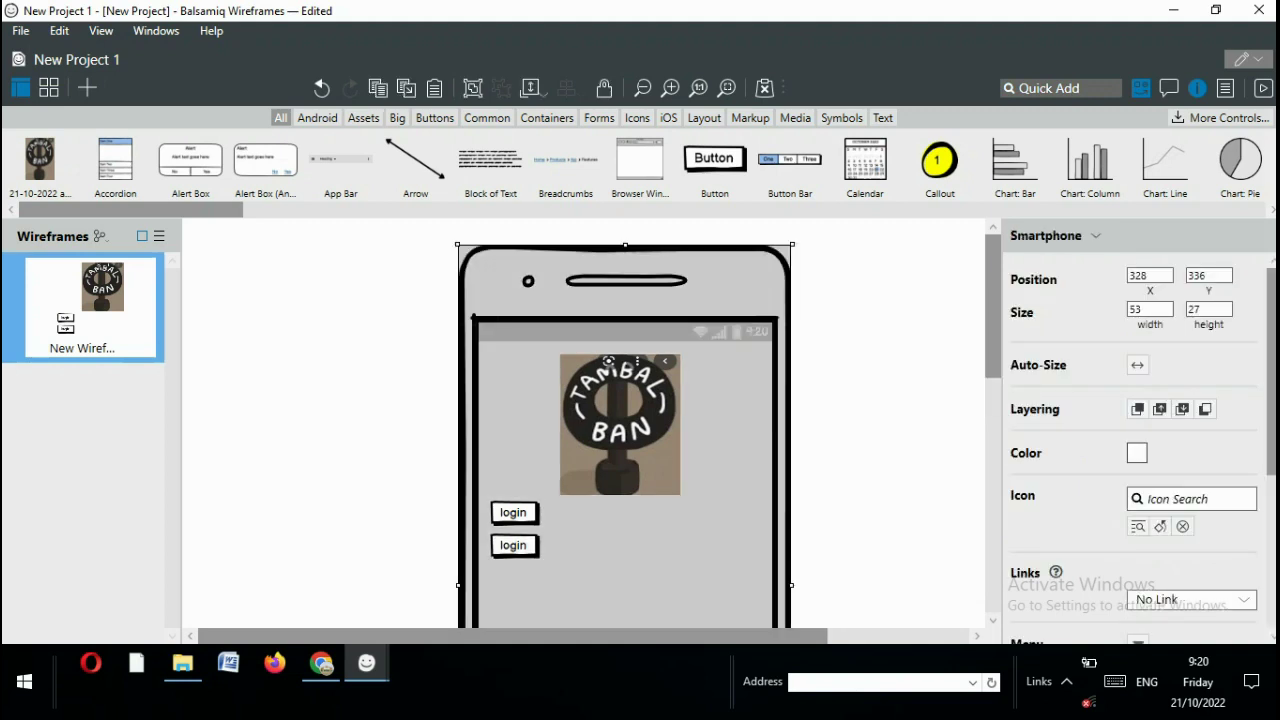
key(ctrl+z)
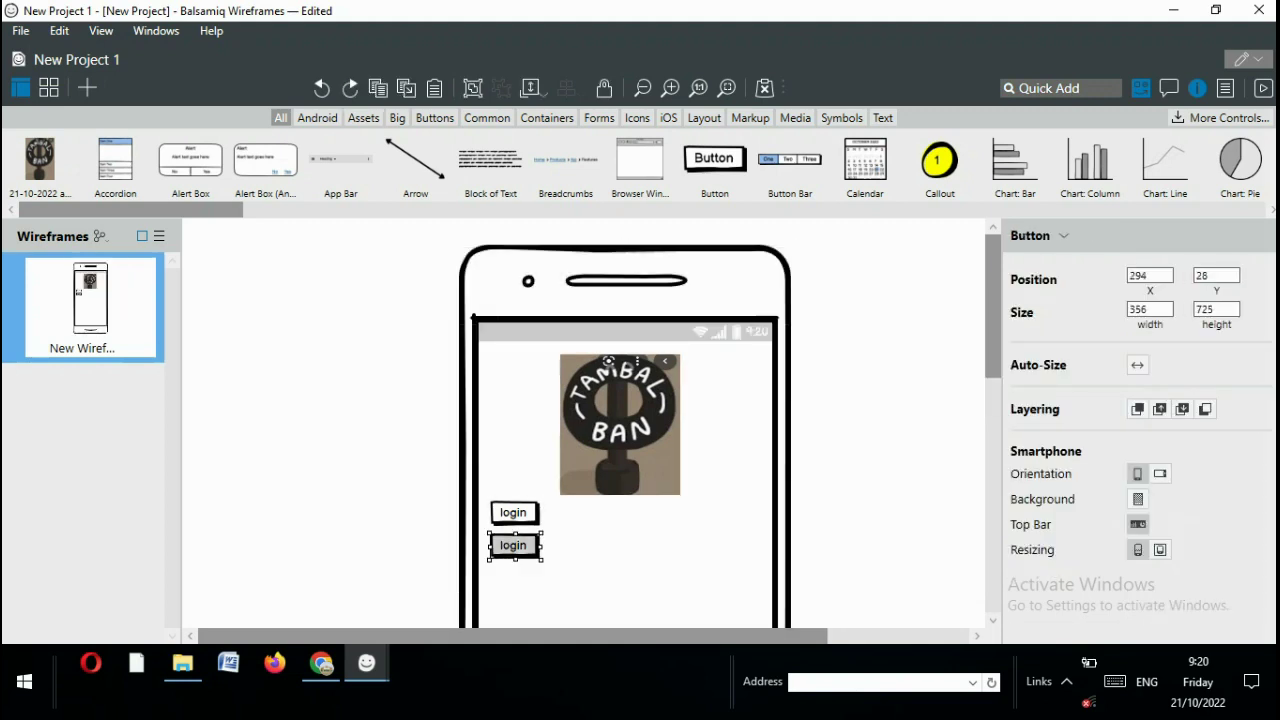
key(ctrl+z)
key(Escape)
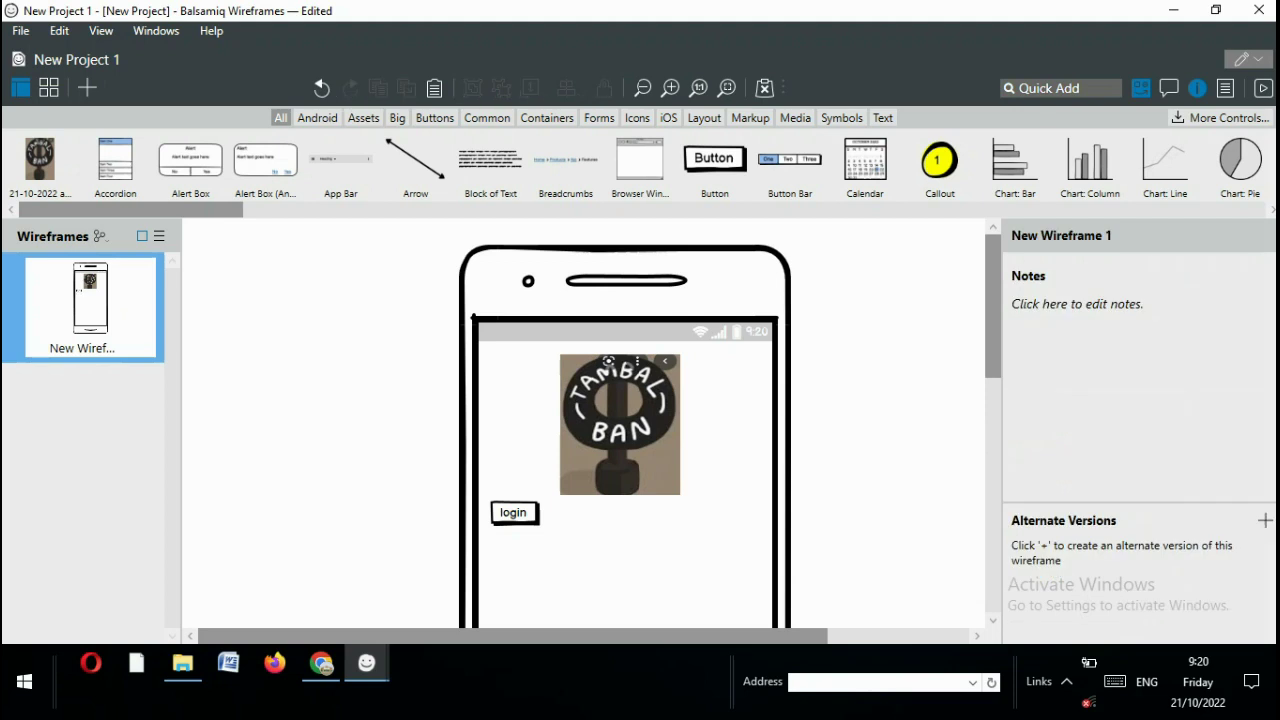
Move the login button onto the lower centre of the sign image, about X 441, Y 259
click(514, 512)
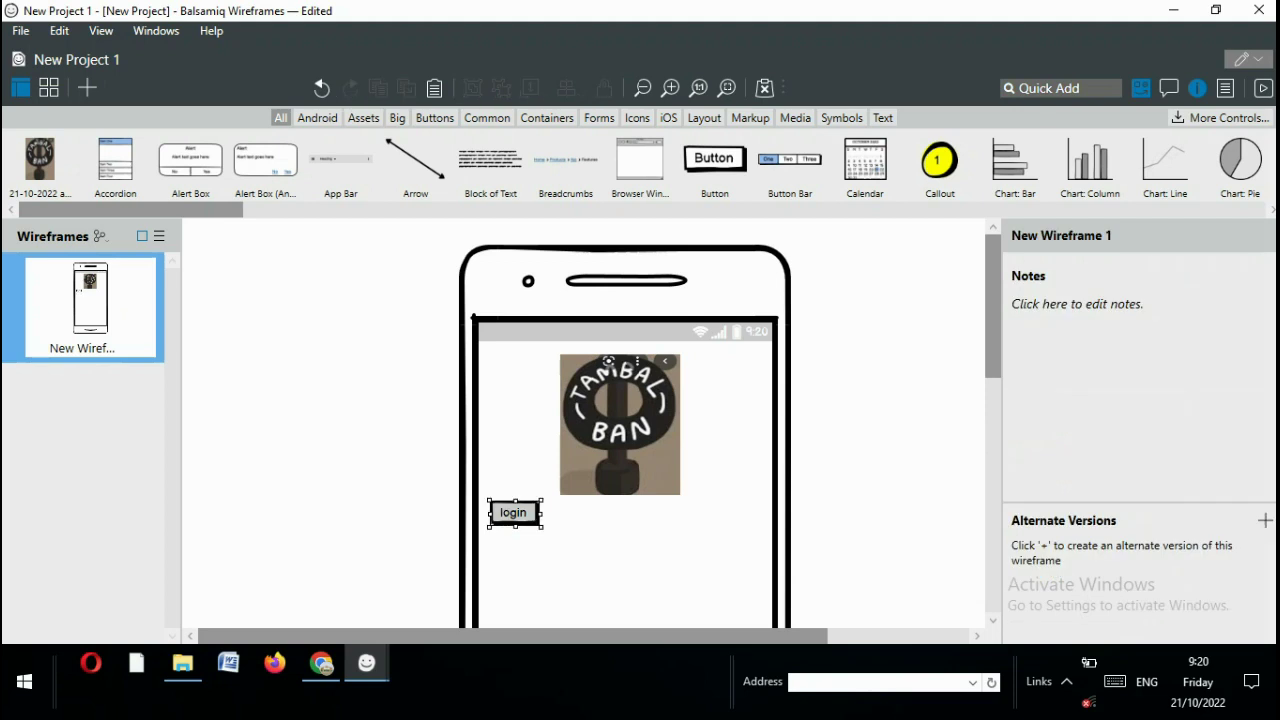
drag(514, 512, 620, 473)
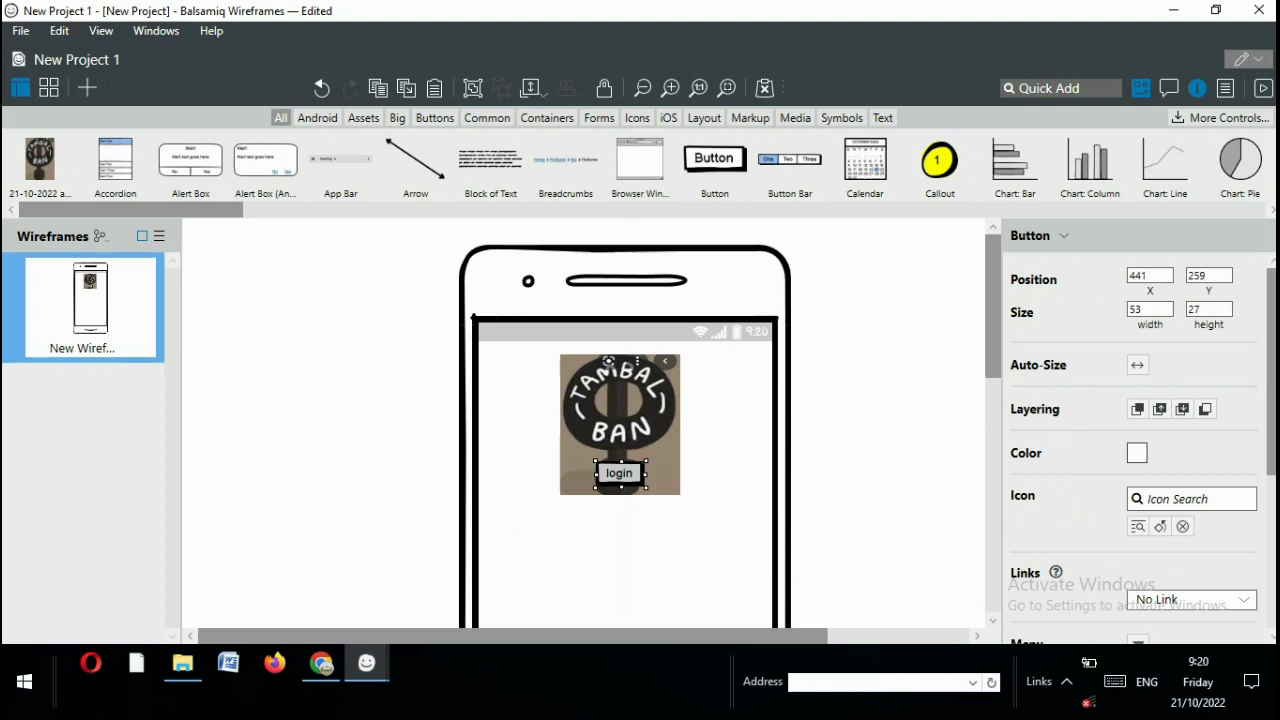
click(620, 560)
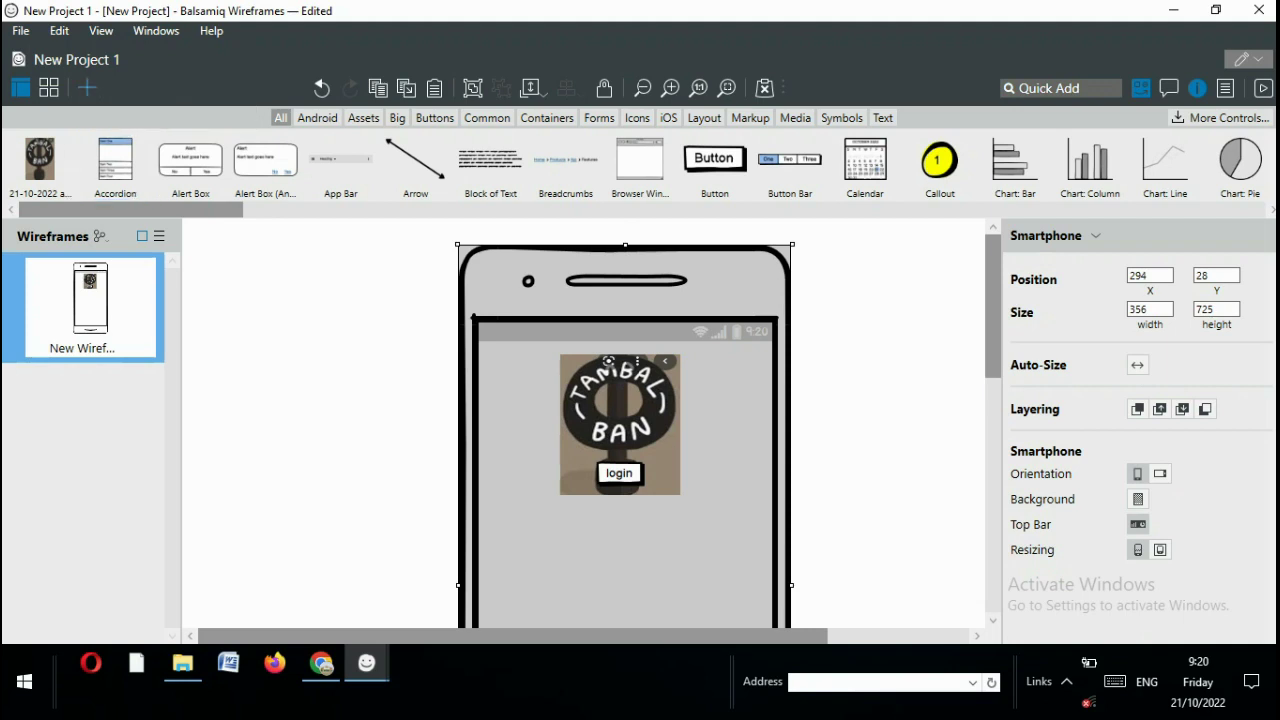
Add a second, blank wireframe and rename the first wireframe as login before returning to the blank one
click(87, 87)
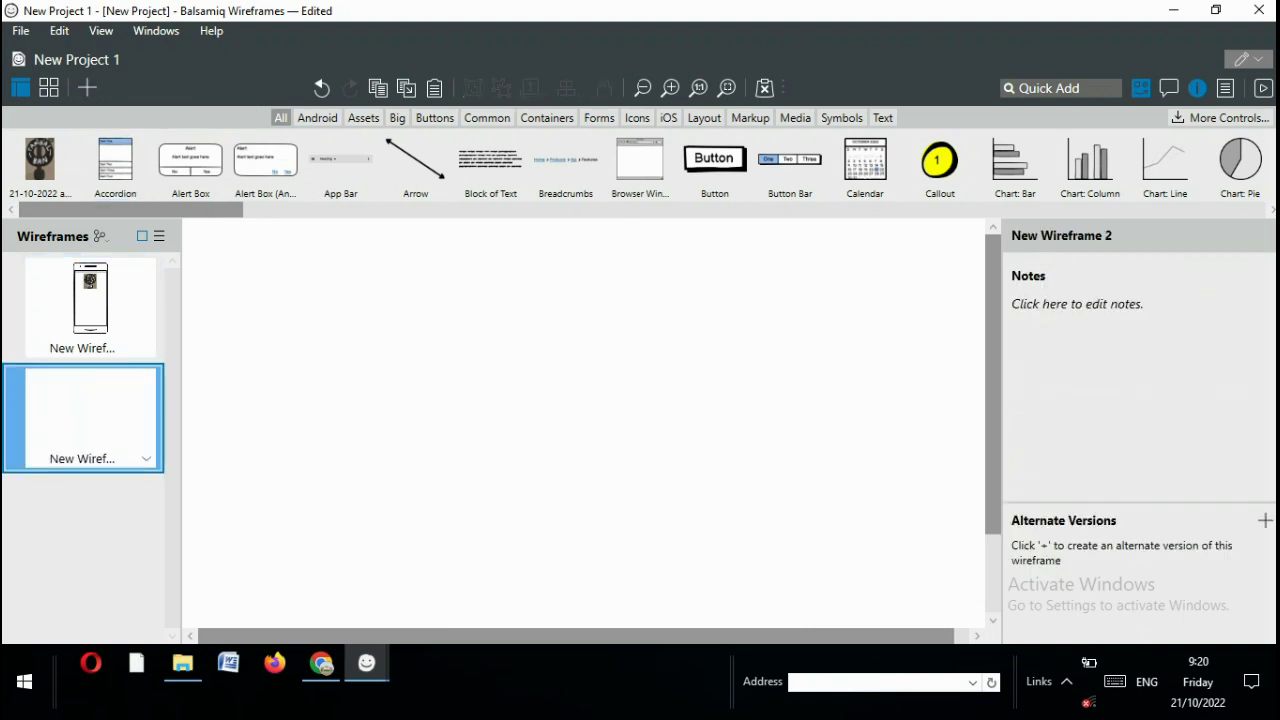
click(90, 300)
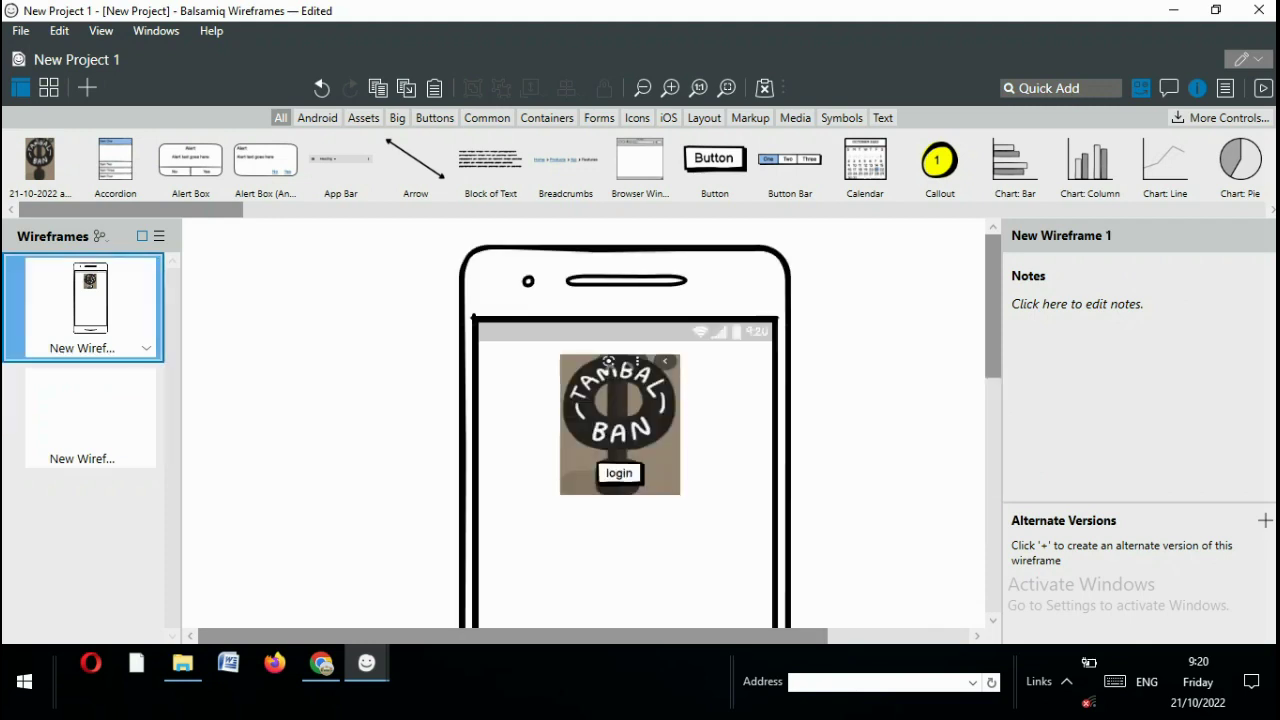
right_click(86, 350)
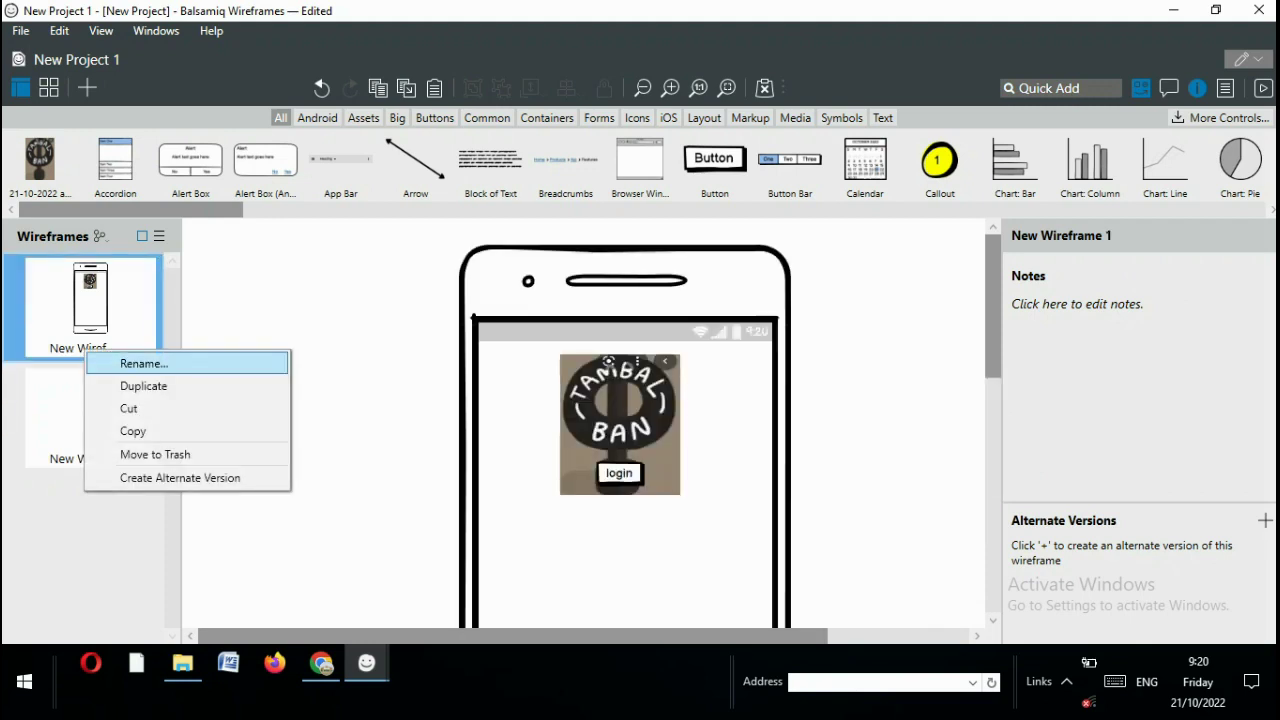
click(144, 363)
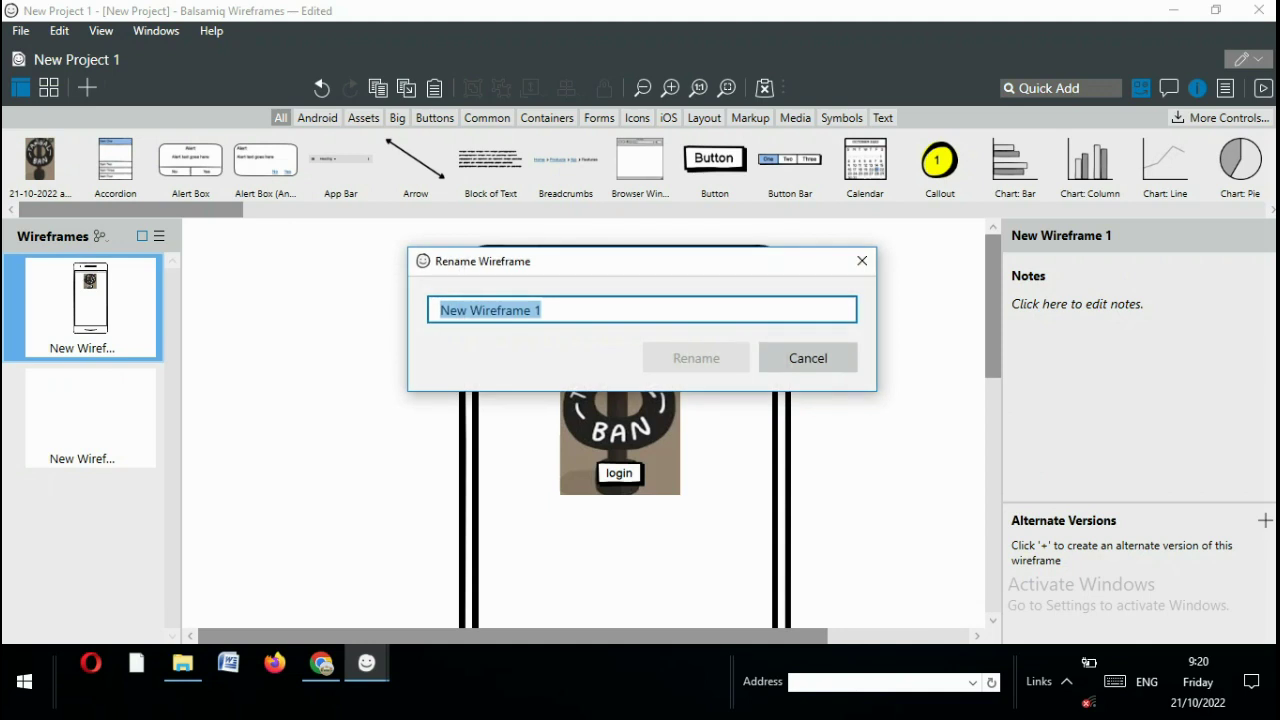
text(lo)
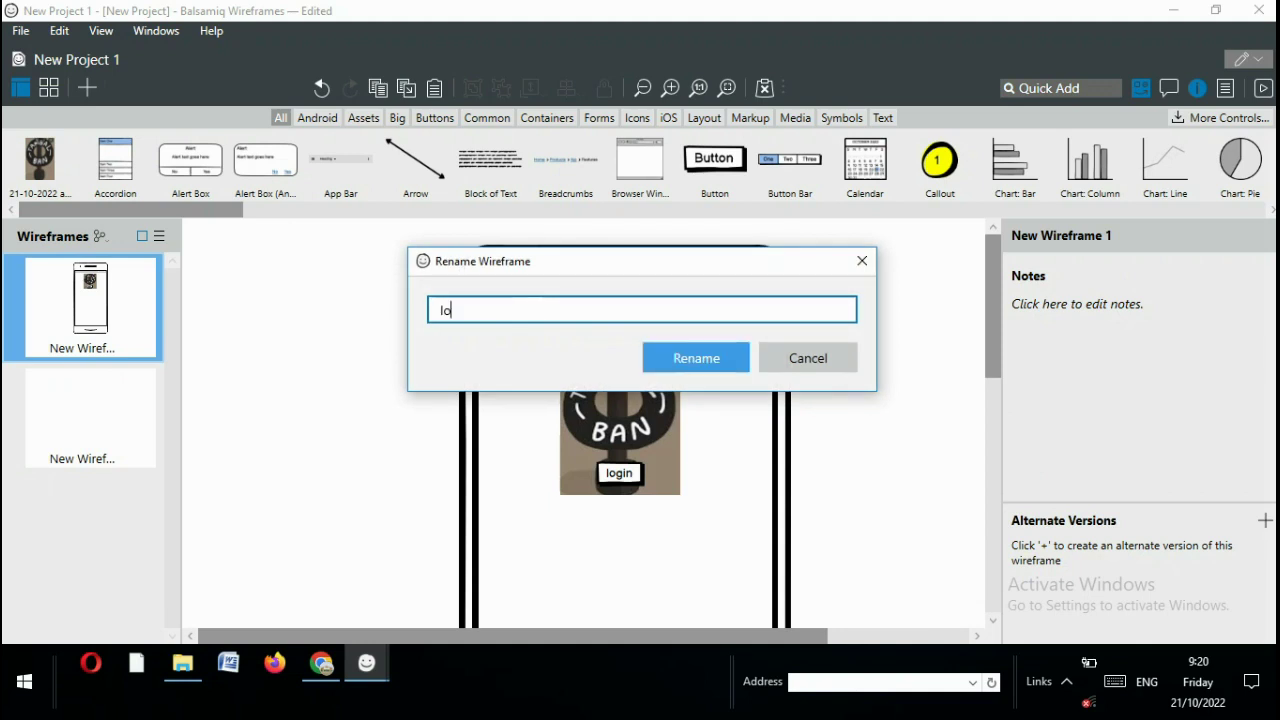
text(gin)
key(Return)
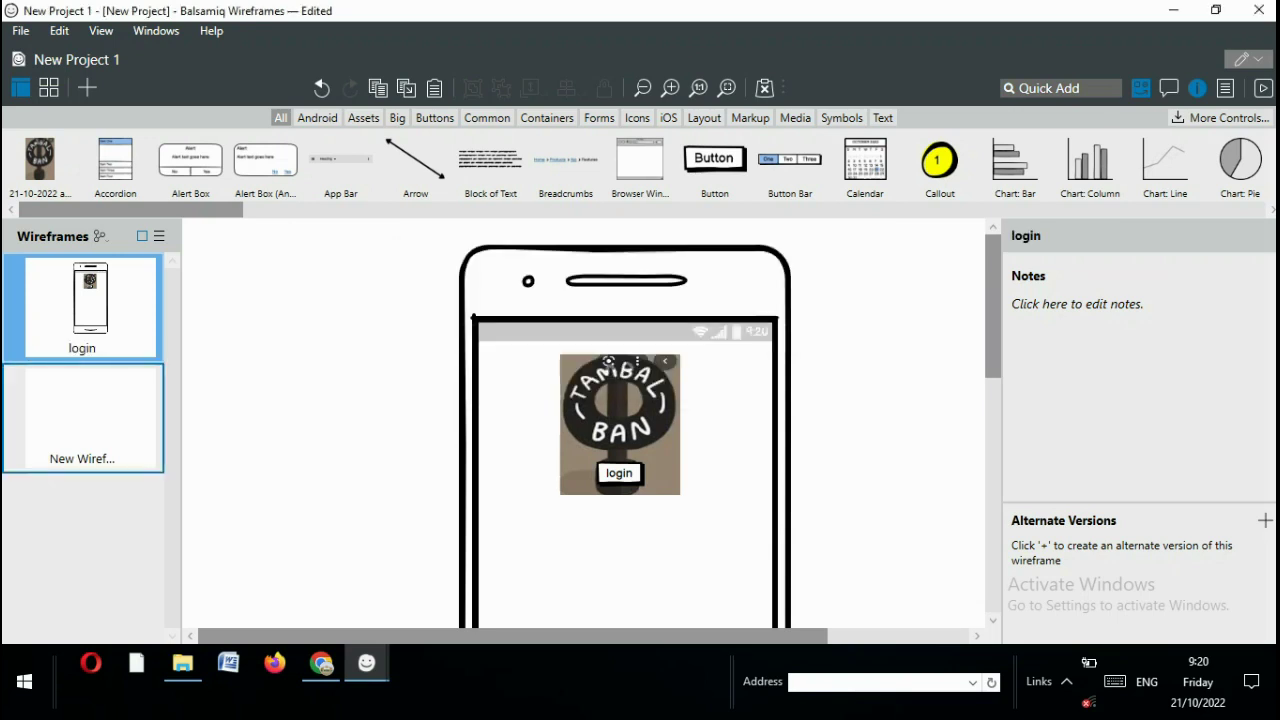
click(88, 452)
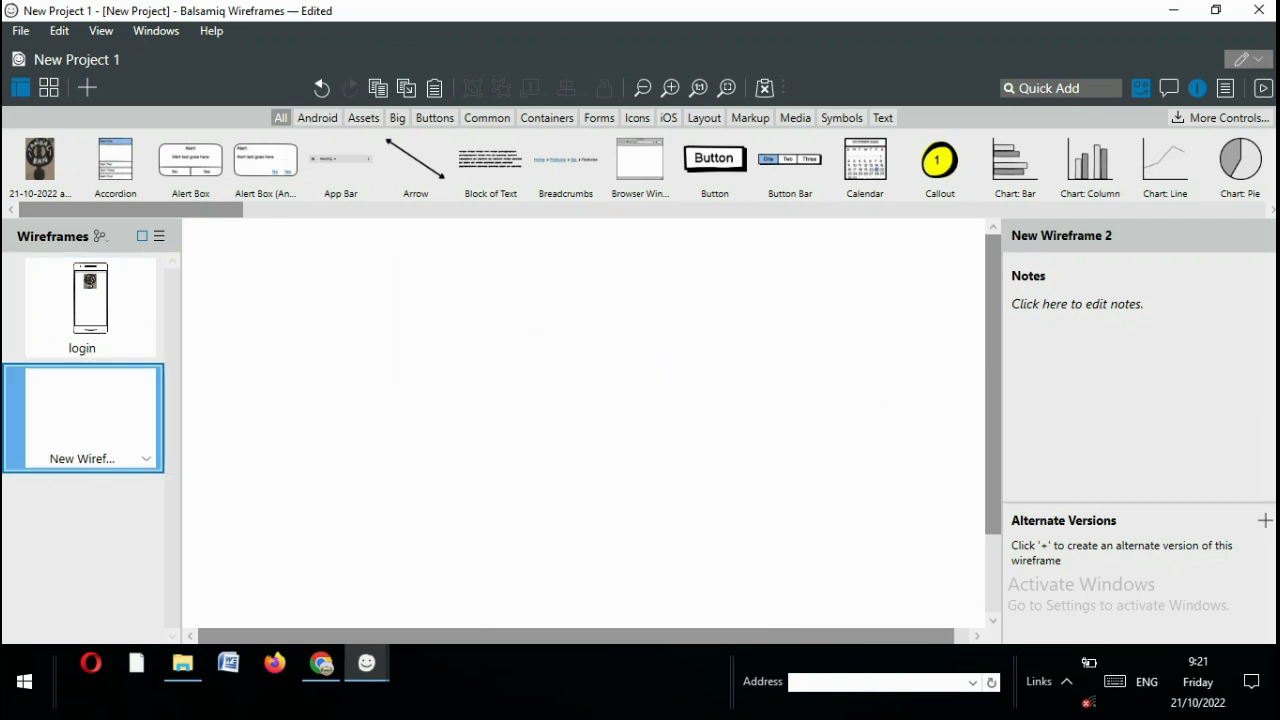
Rename the second, blank wireframe as mendaftar
right_click(93, 457)
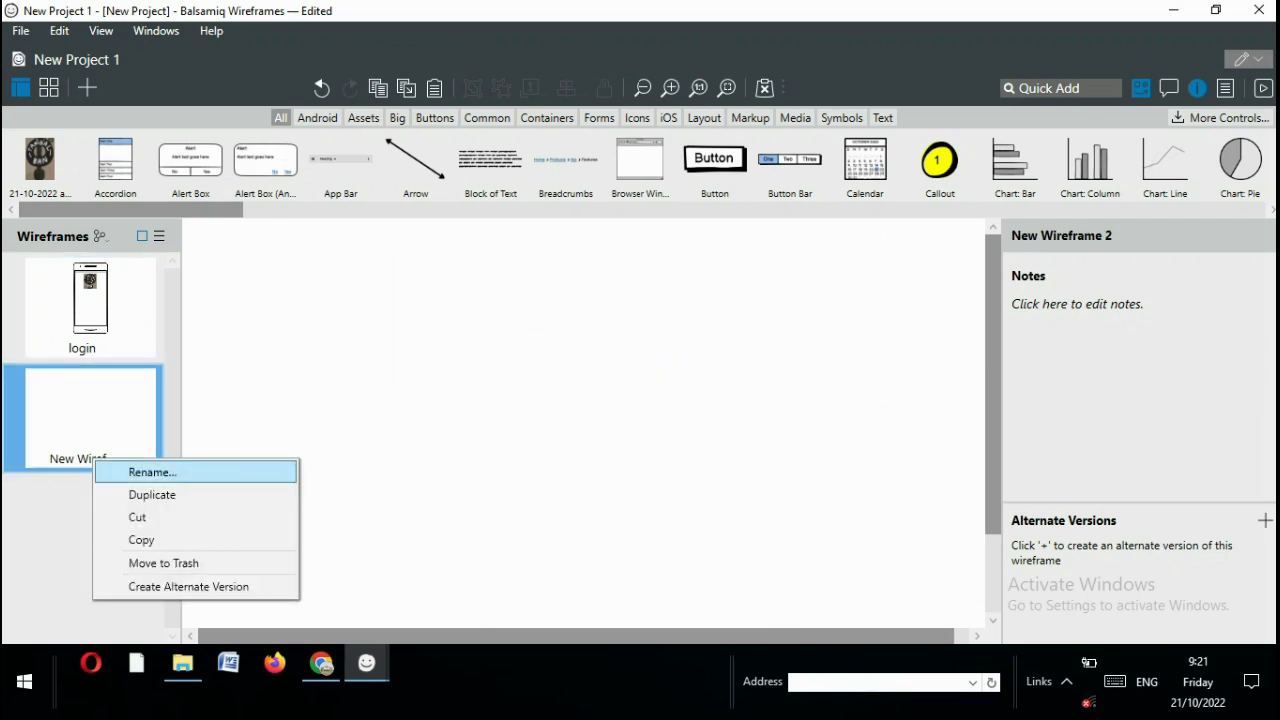
key(Return)
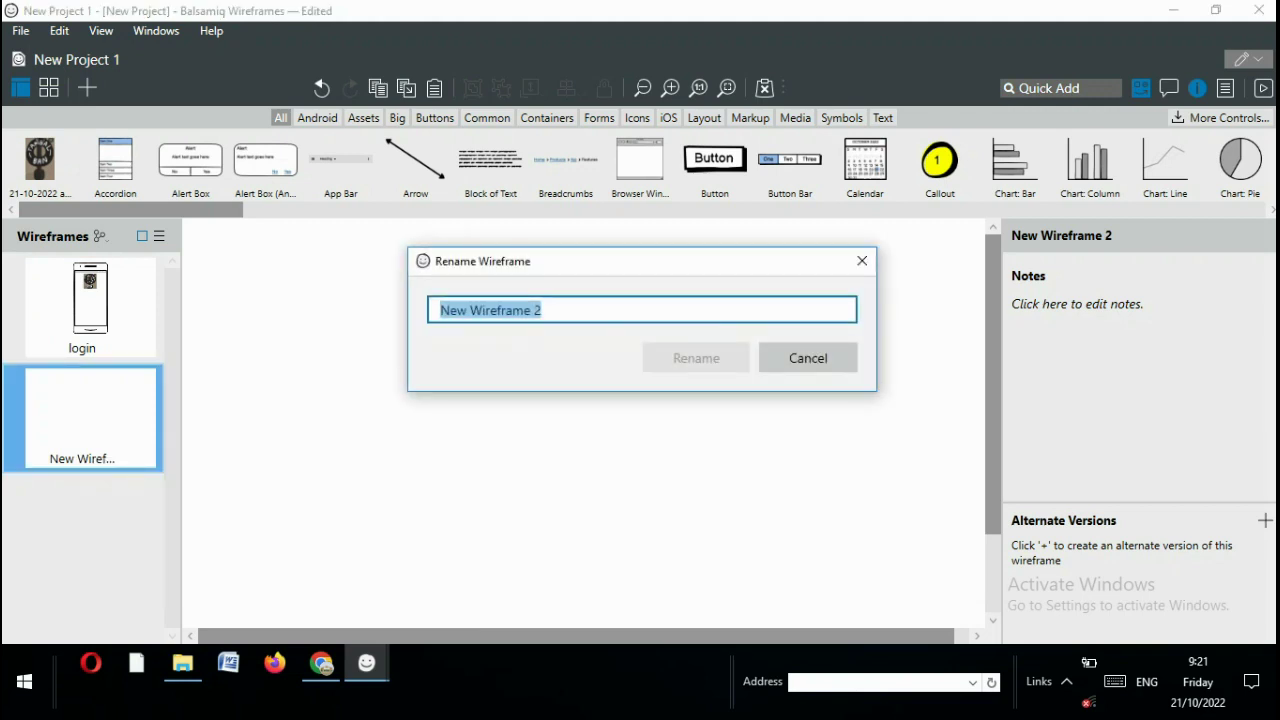
text(i)
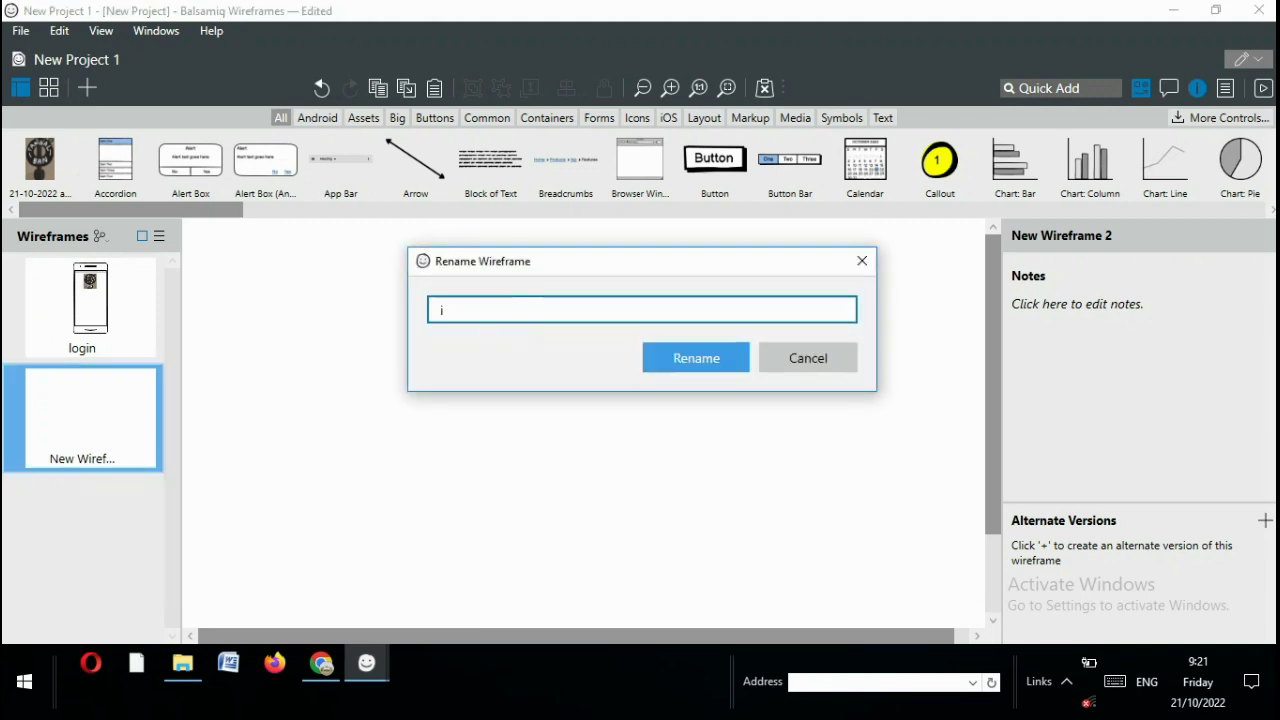
text(dentitas)
key(BackSpace)
key(BackSpace)
key(BackSpace)
key(BackSpace)
key(BackSpace)
key(BackSpace)
key(BackSpace)
key(BackSpace)
key(BackSpace)
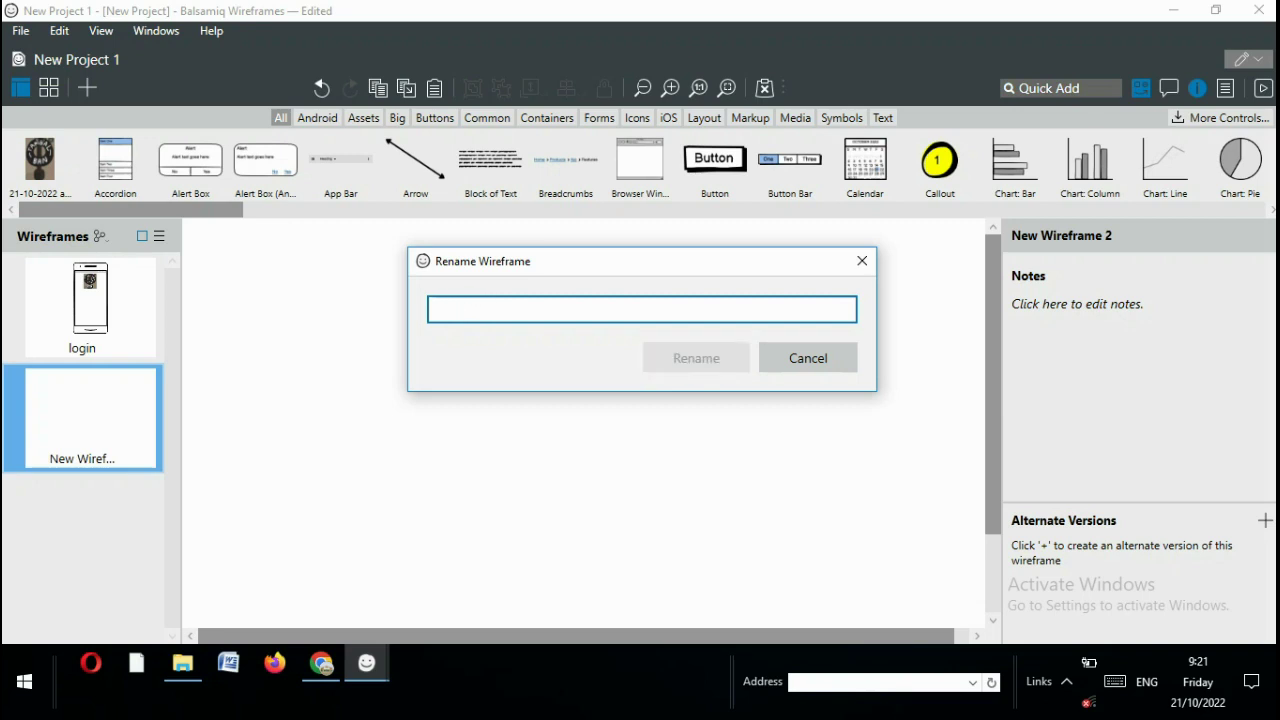
text(menda)
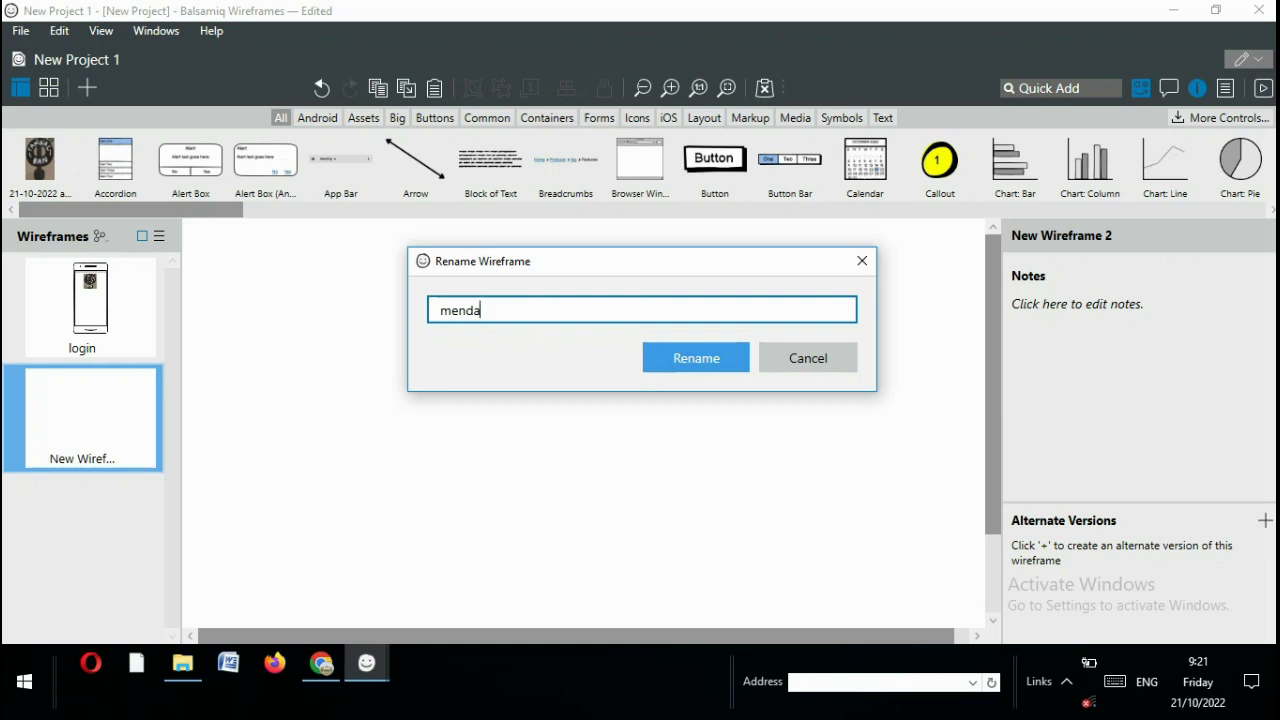
text(ftar)
click(696, 358)
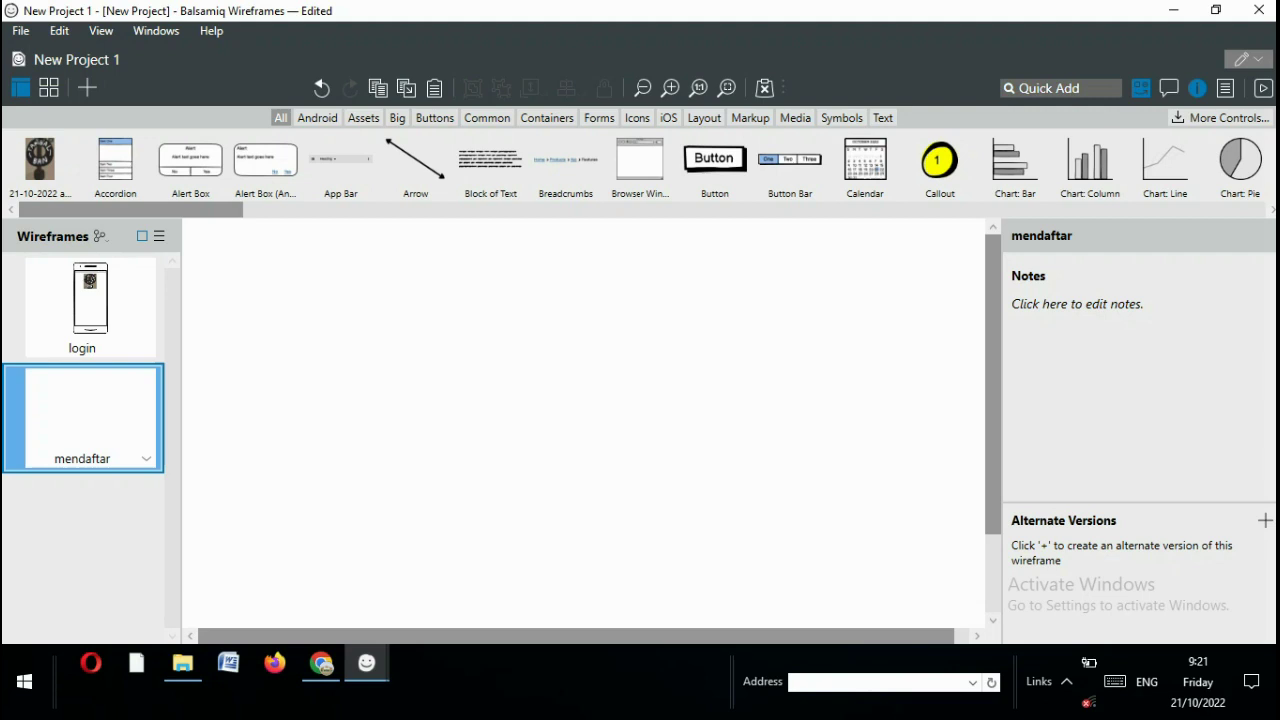
Copy the TAMBAL BAN sign image from the login wireframe
click(85, 300)
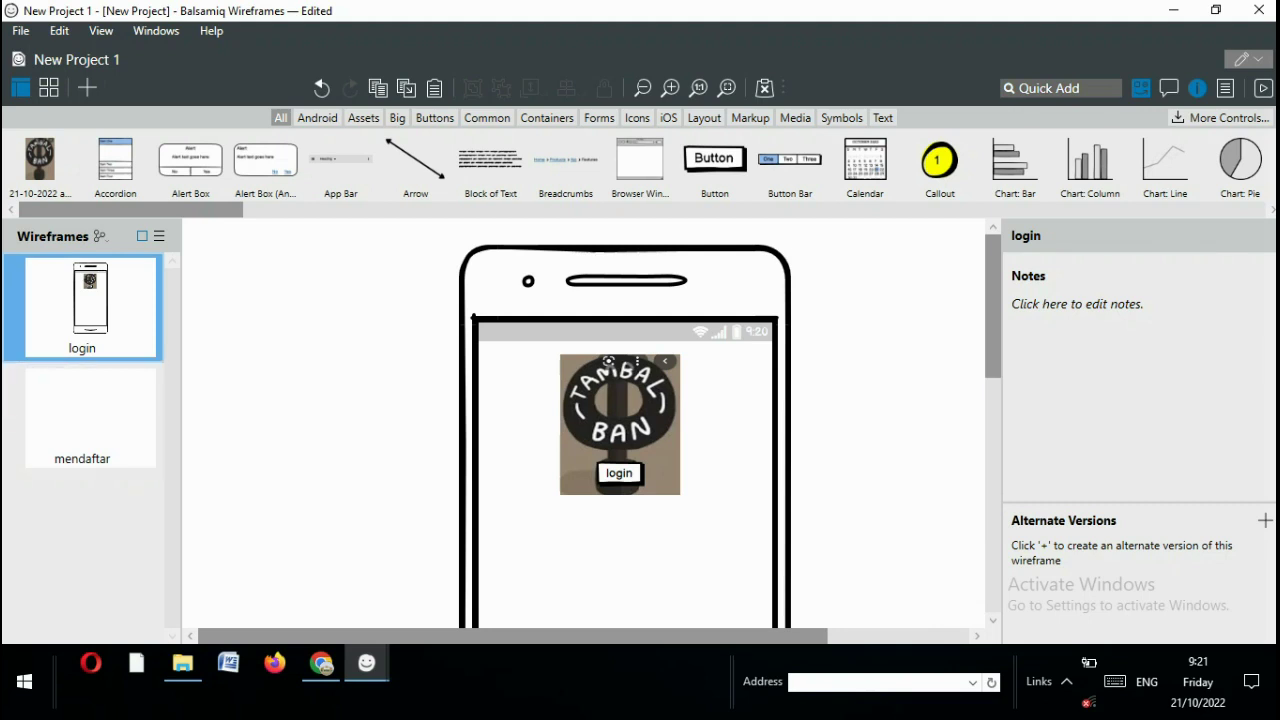
click(620, 410)
right_click(616, 398)
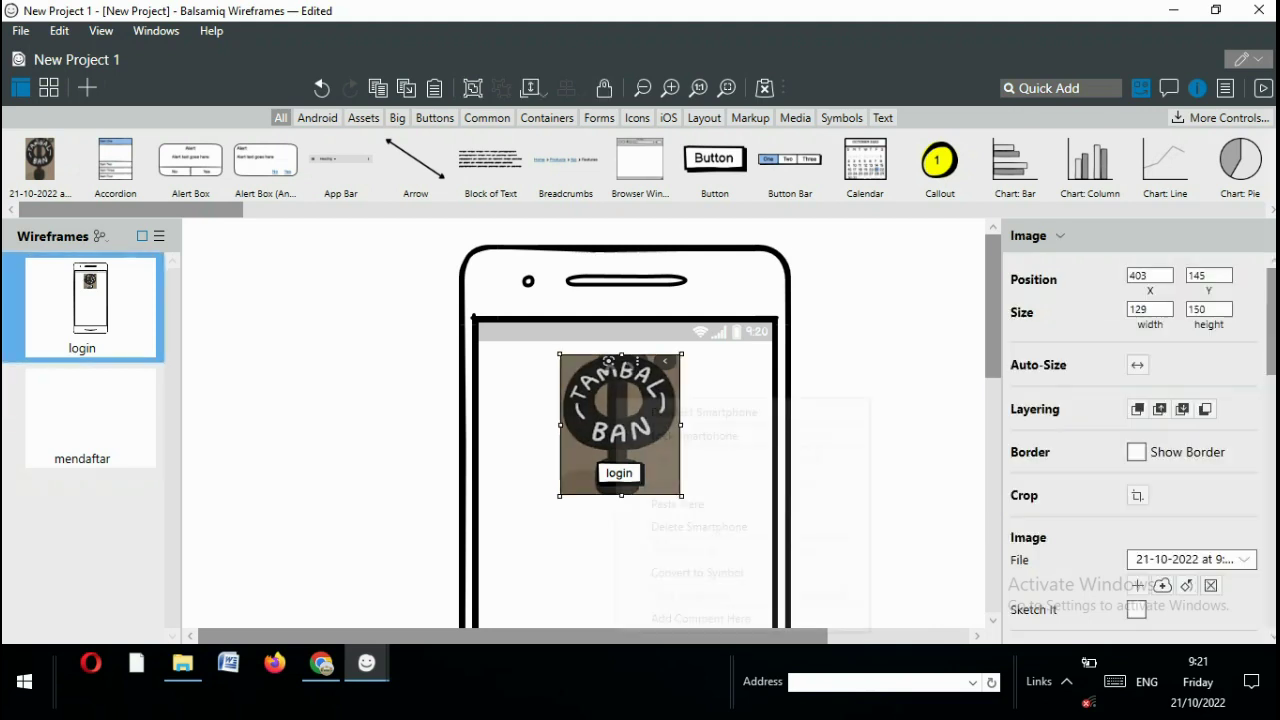
right_click(617, 394)
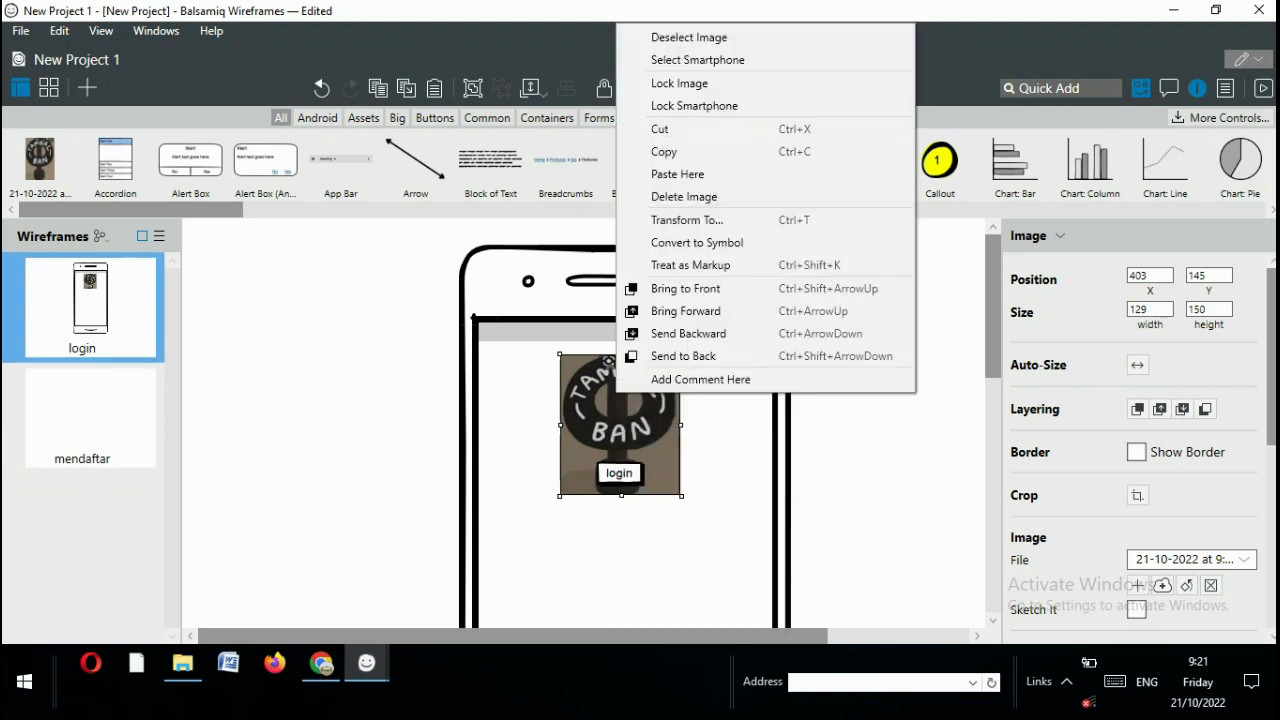
click(664, 151)
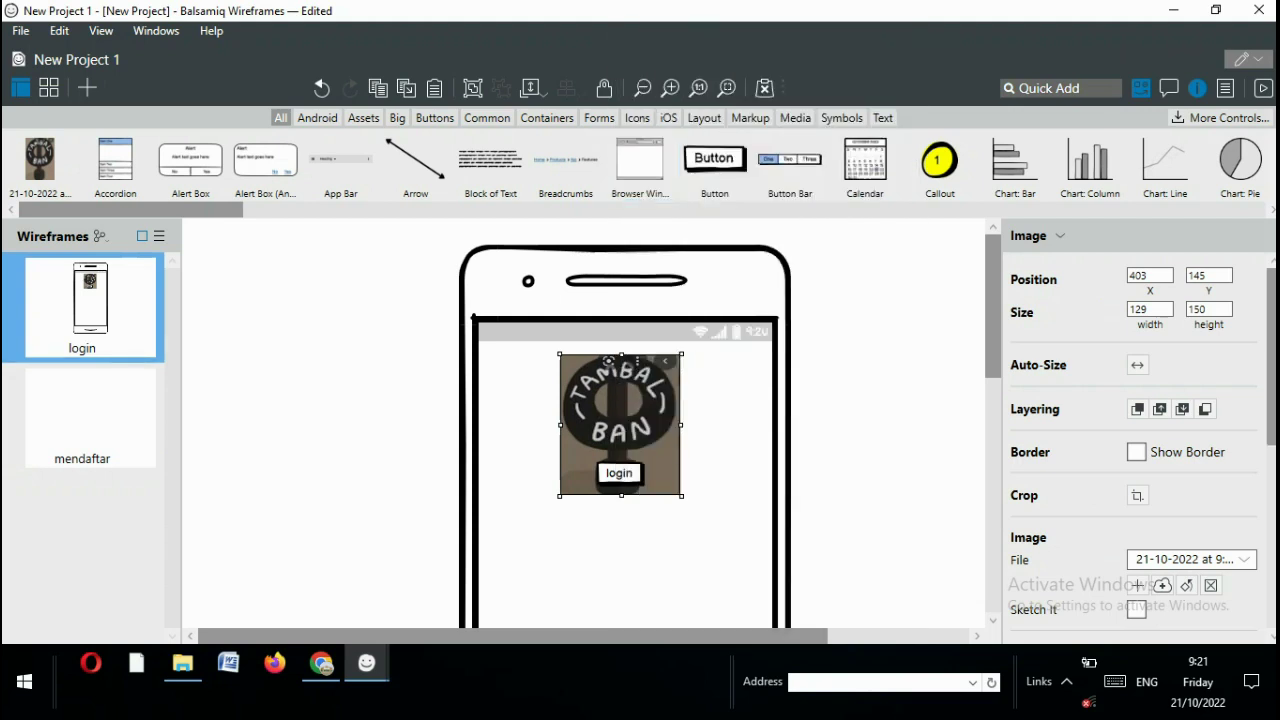
Add an Android smartphone frame to the mendaftar wireframe, at about X 168, Y 50
click(82, 410)
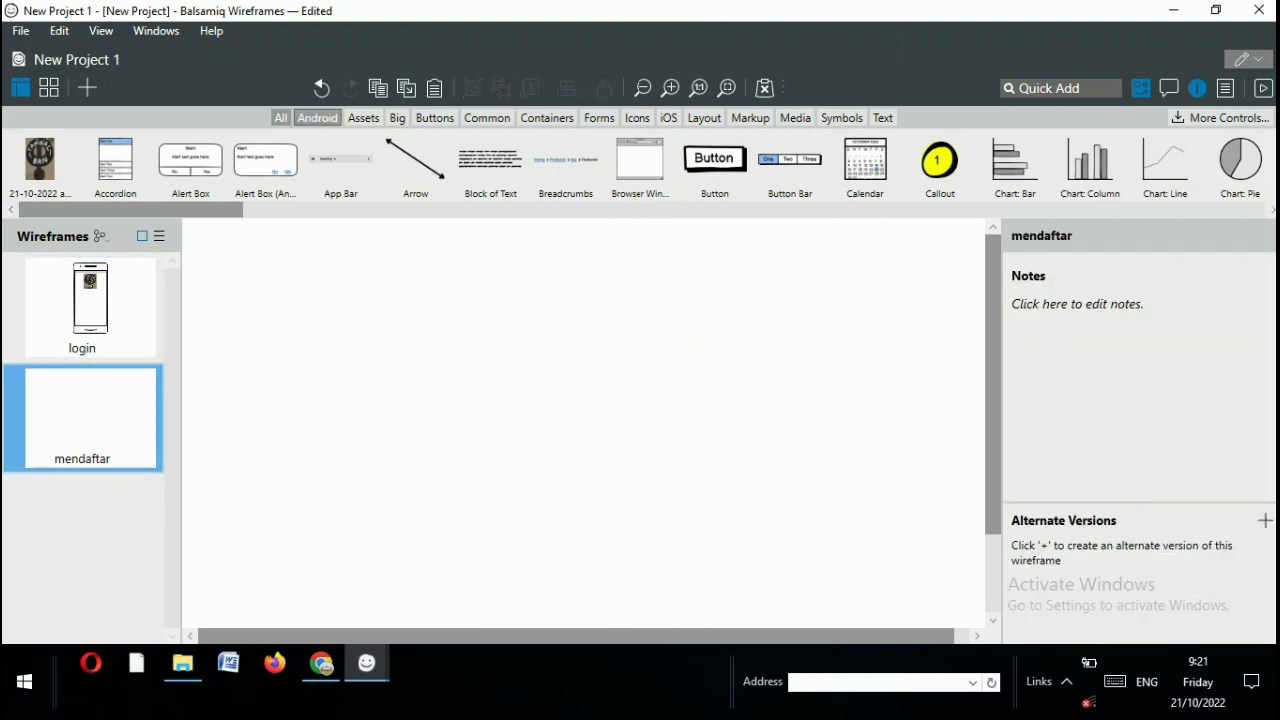
click(317, 118)
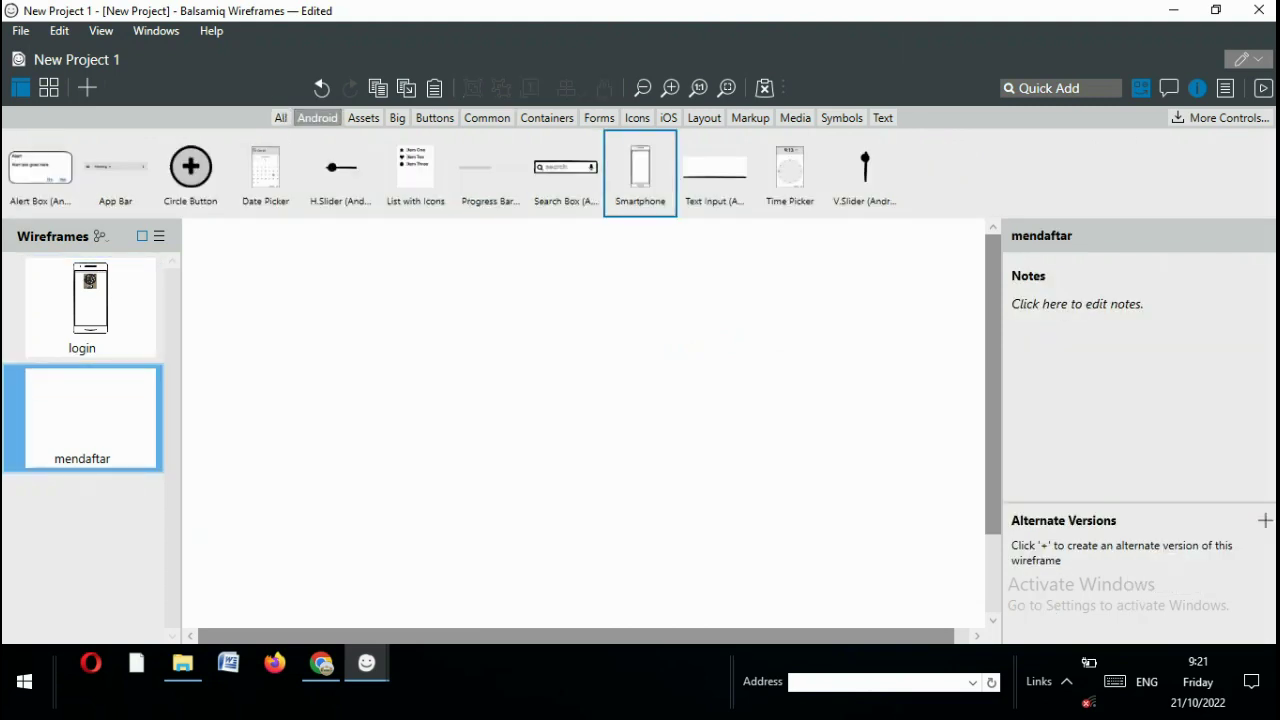
double_click(640, 170)
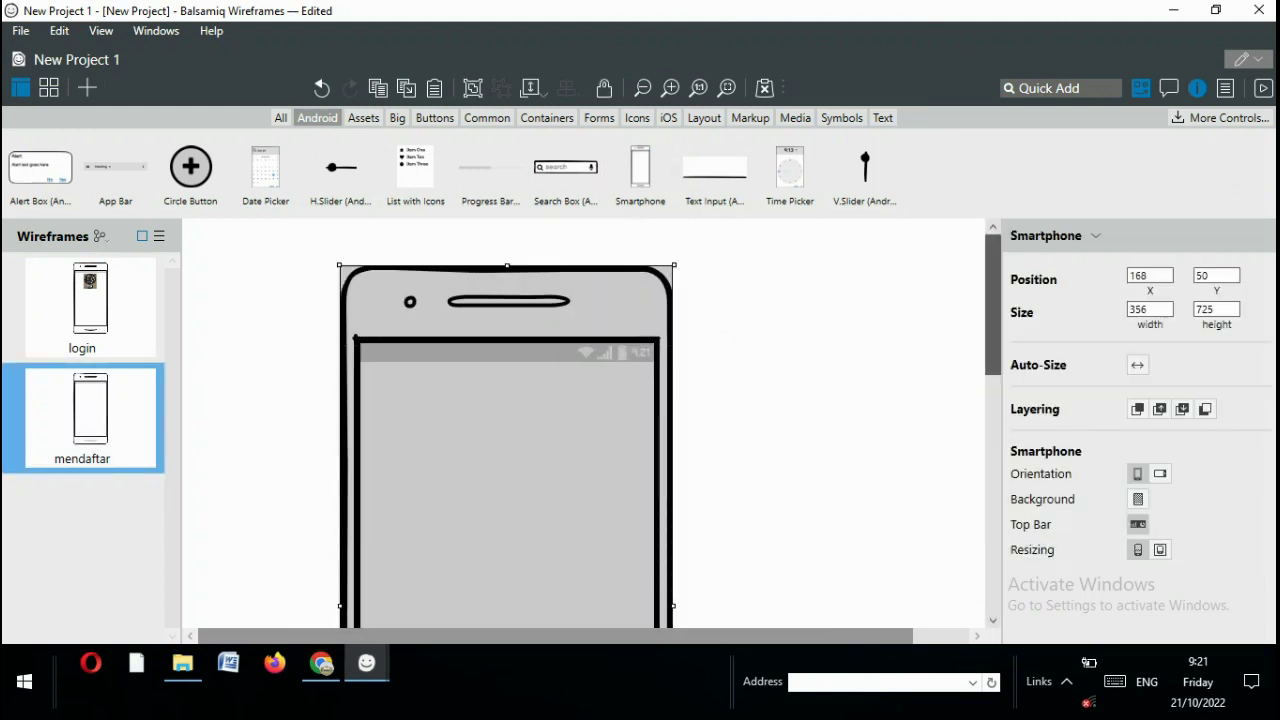
scroll(584, 420, down, 3)
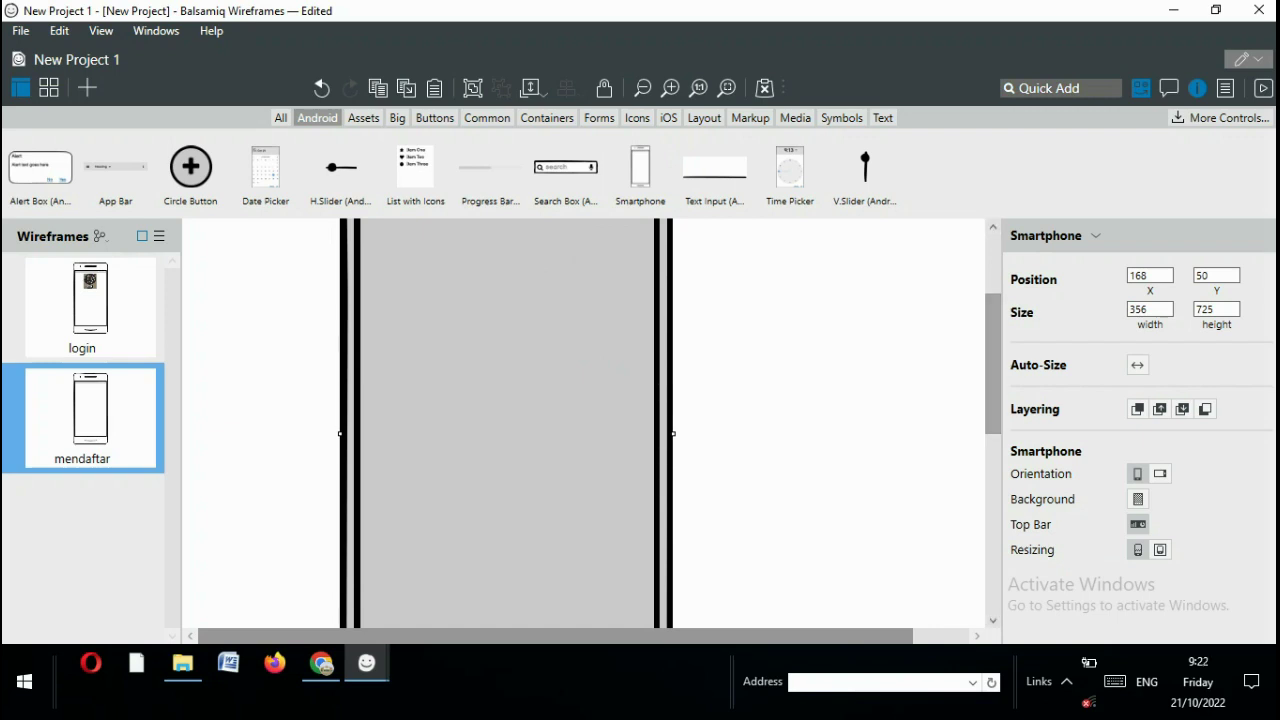
scroll(584, 420, up, 2)
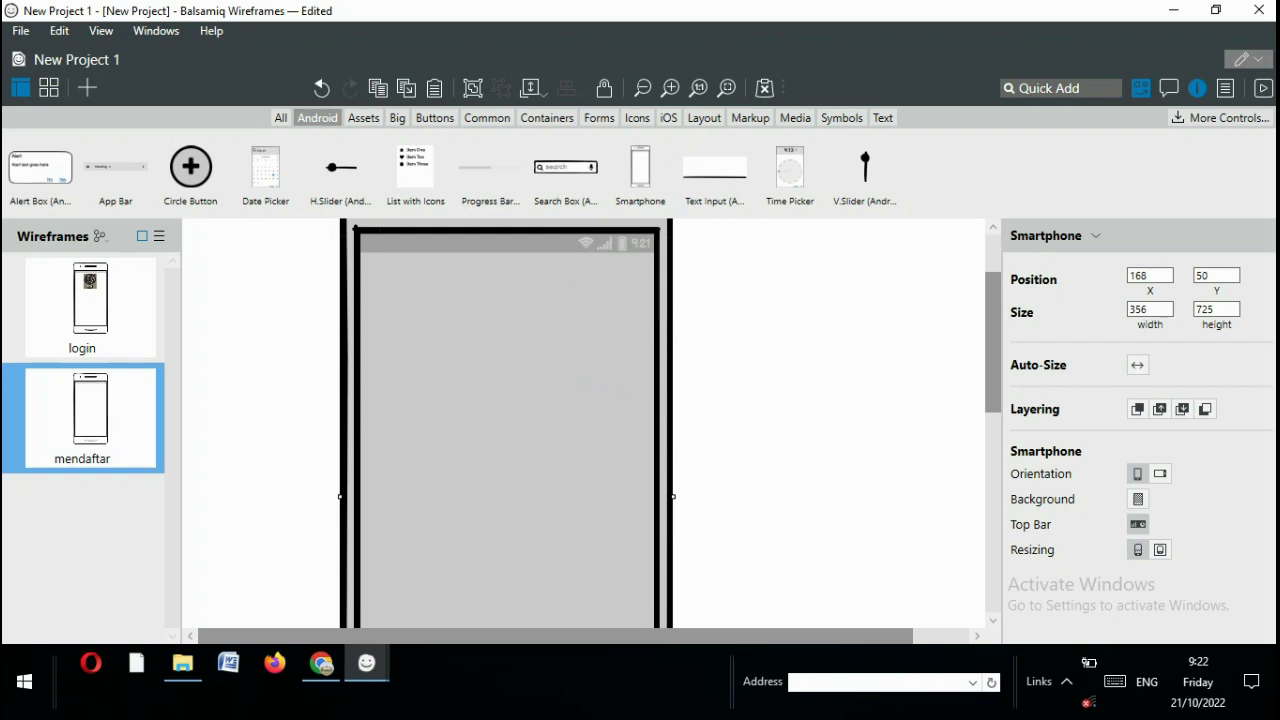
Paste the sign image into the mendaftar wireframe and centre it near the top of the phone screen, about X 281, Y 197
key(ctrl+v)
click(608, 251)
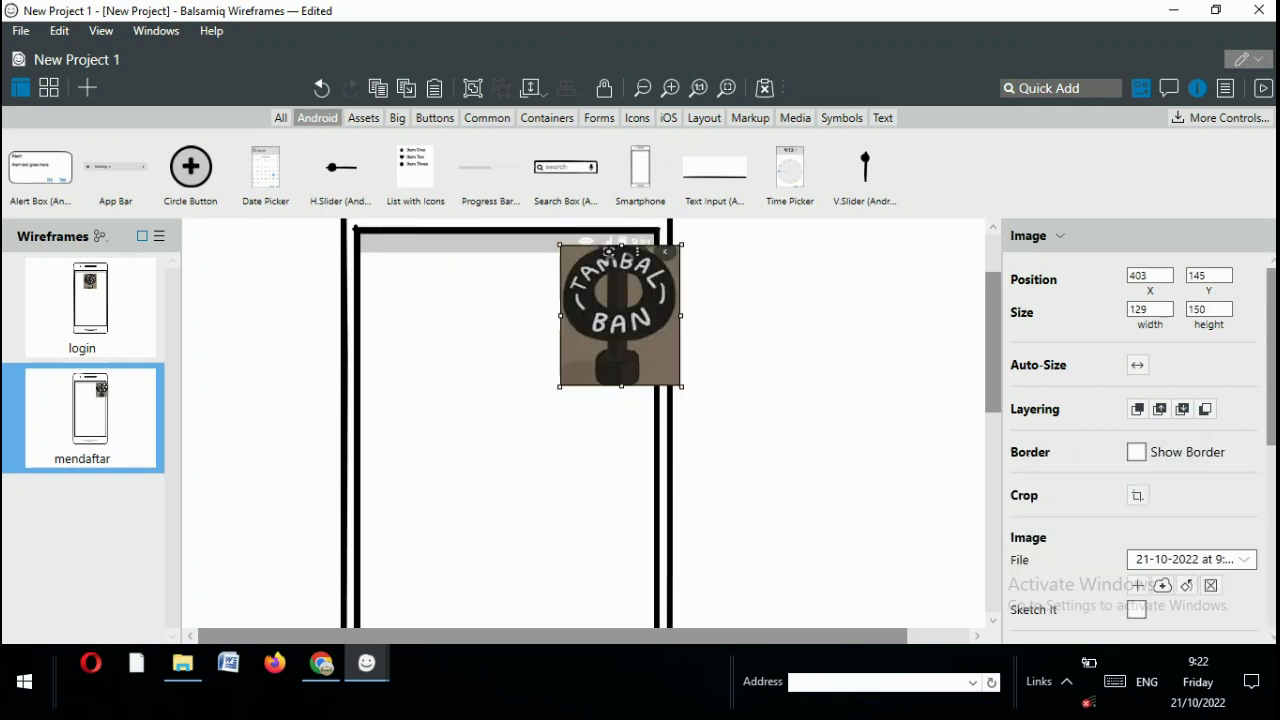
drag(608, 251, 487, 282)
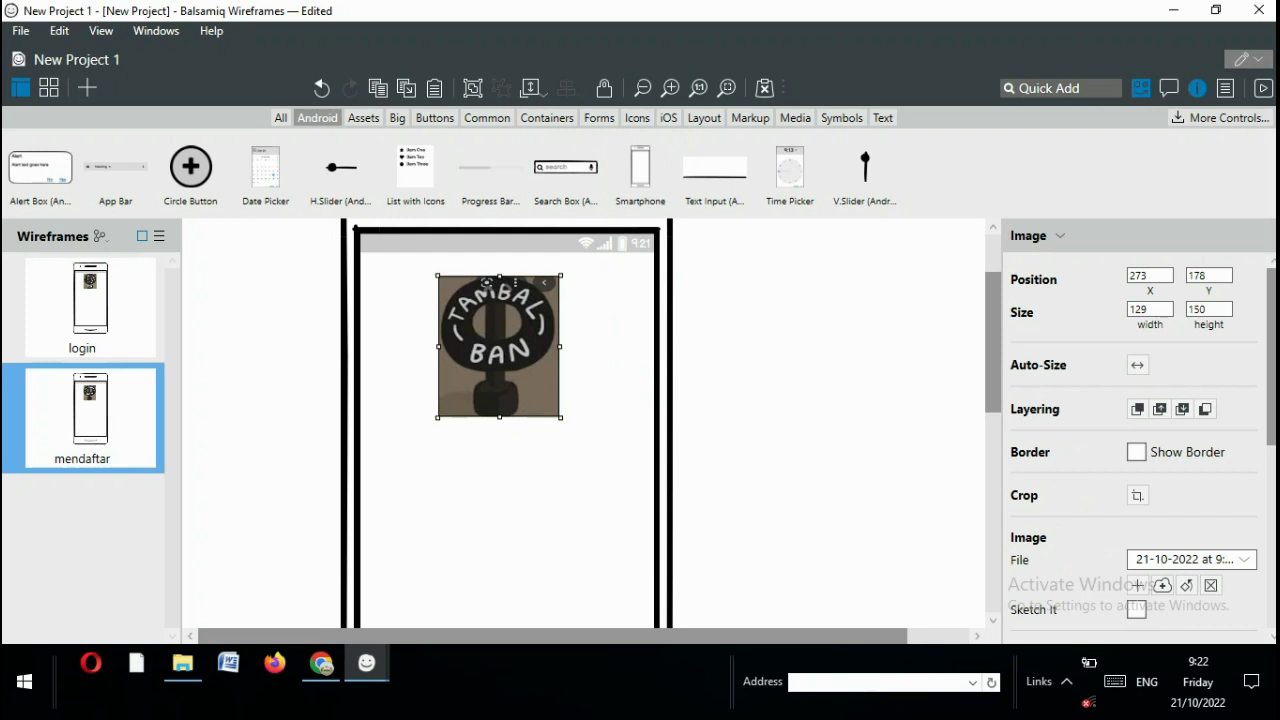
drag(486, 282, 494, 295)
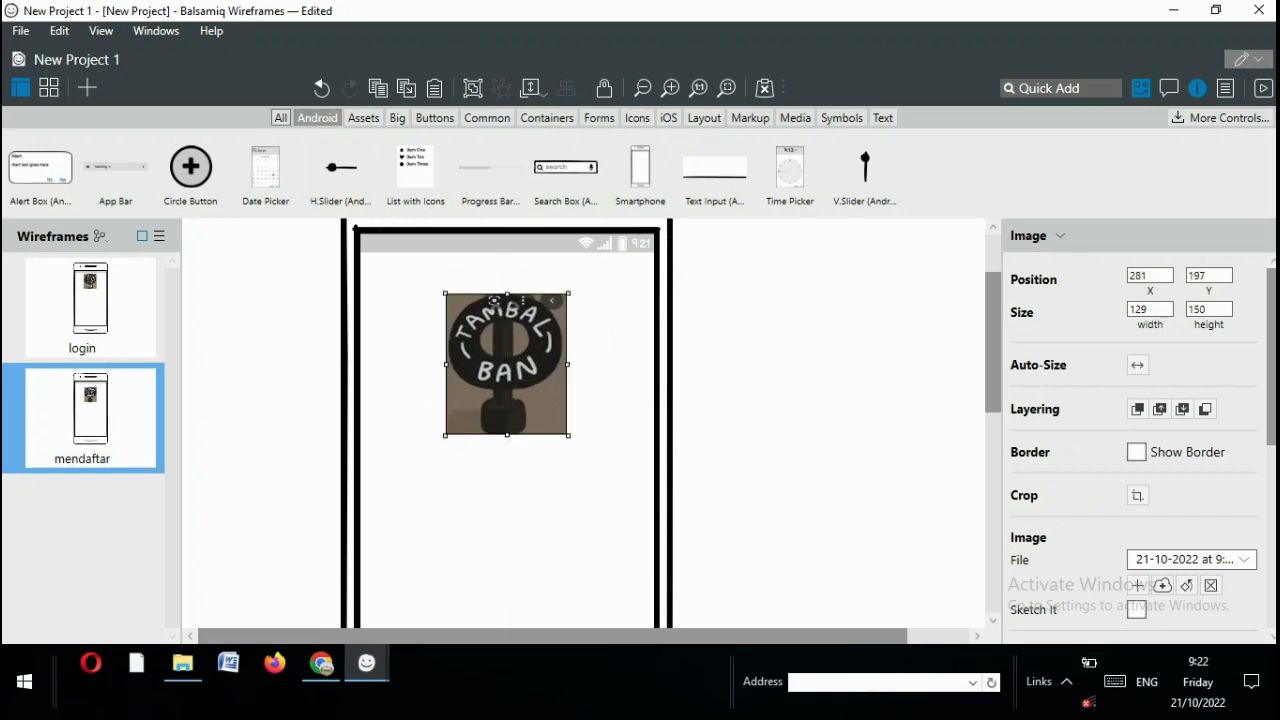
Add a button labelled nama just right of the sign image, at about X 416, Y 196
click(281, 118)
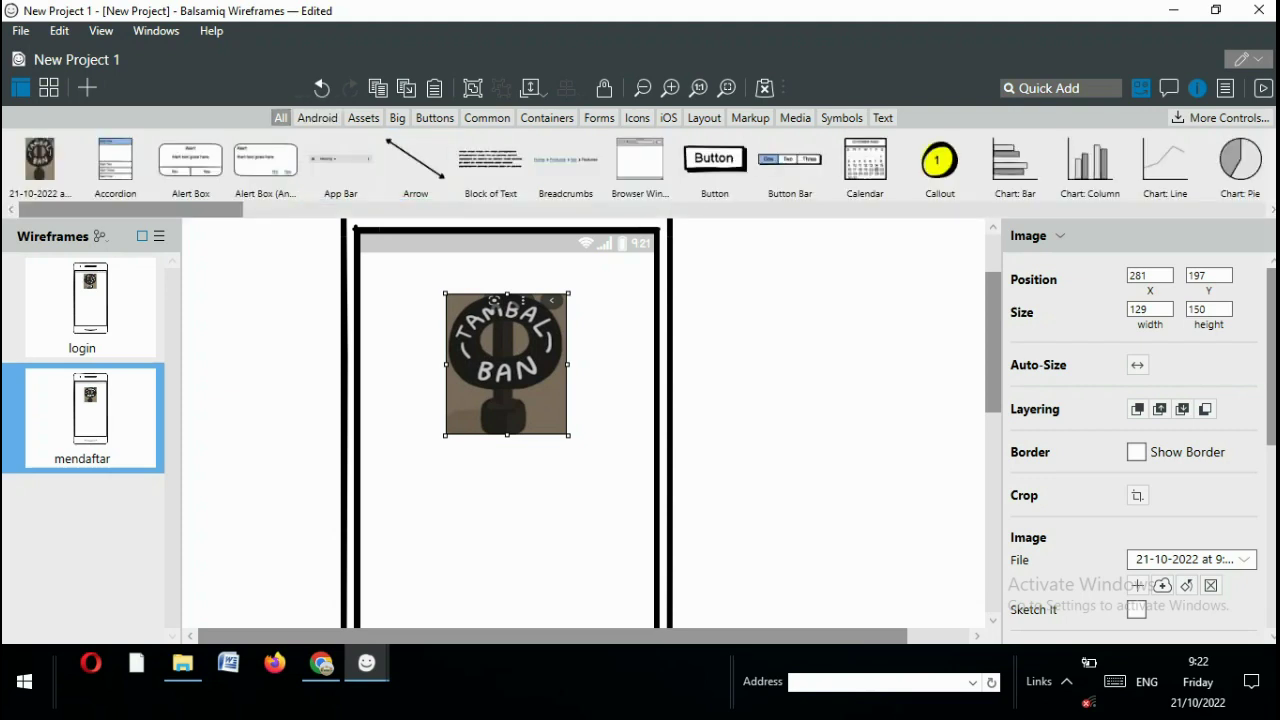
drag(714, 158, 612, 306)
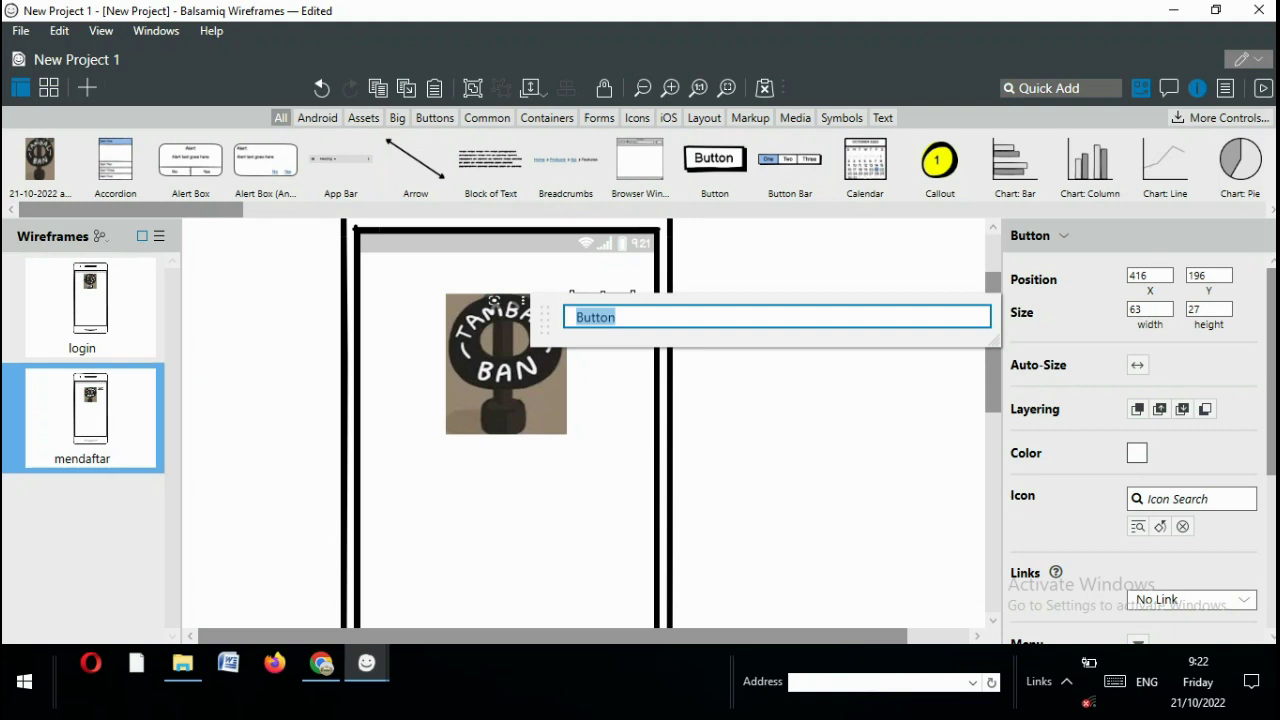
text(nama)
click(505, 520)
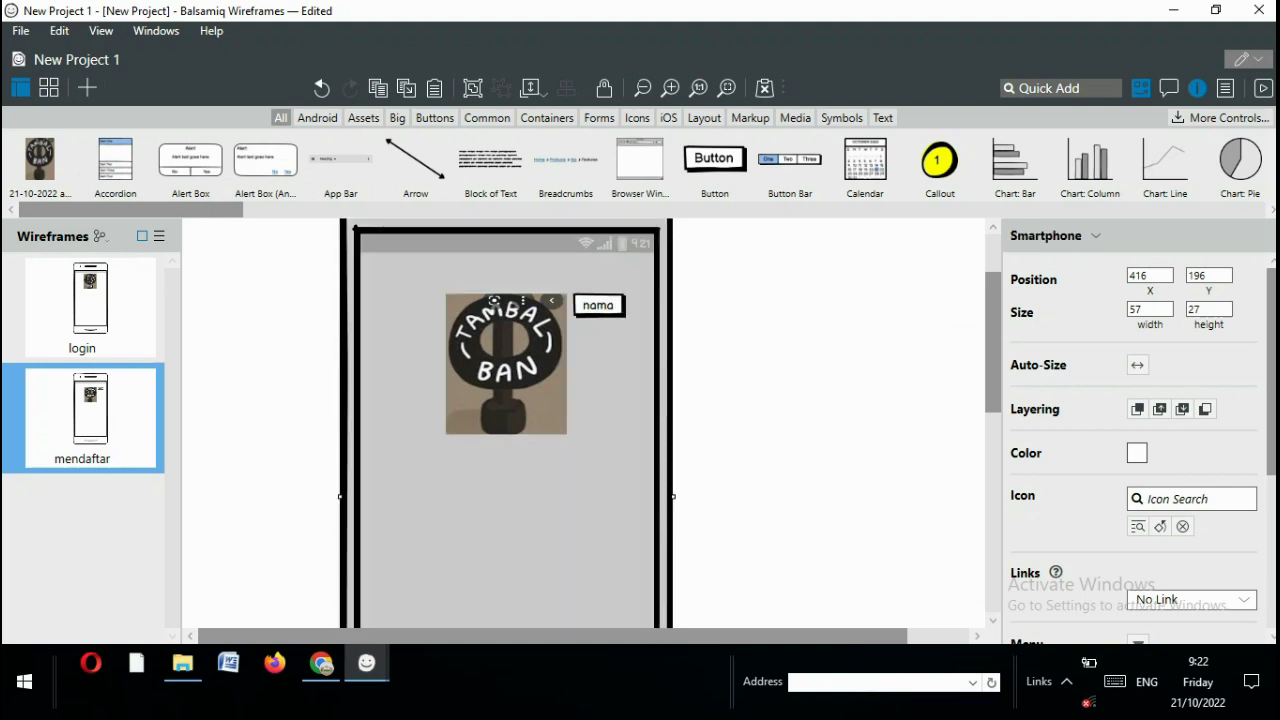
Move the nama button below the sign image to about X 255, Y 370, and reposition the smartphone at about X 202, Y 78
click(598, 305)
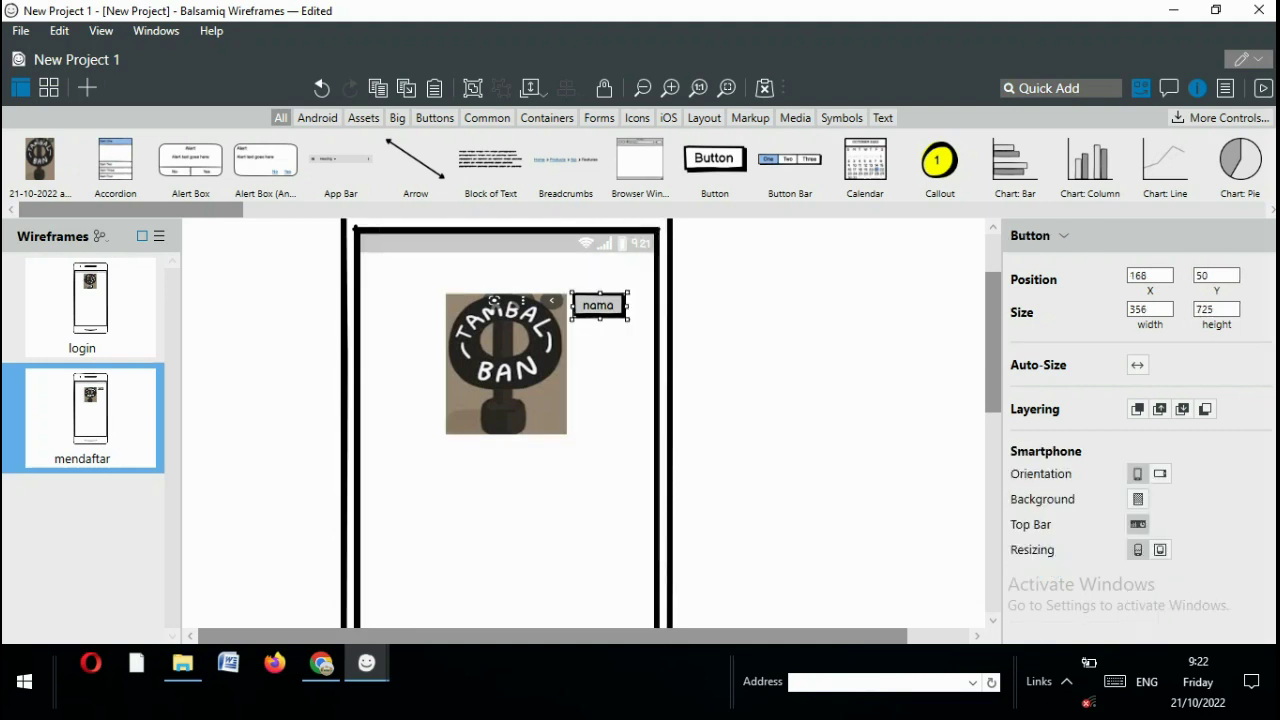
drag(598, 305, 506, 467)
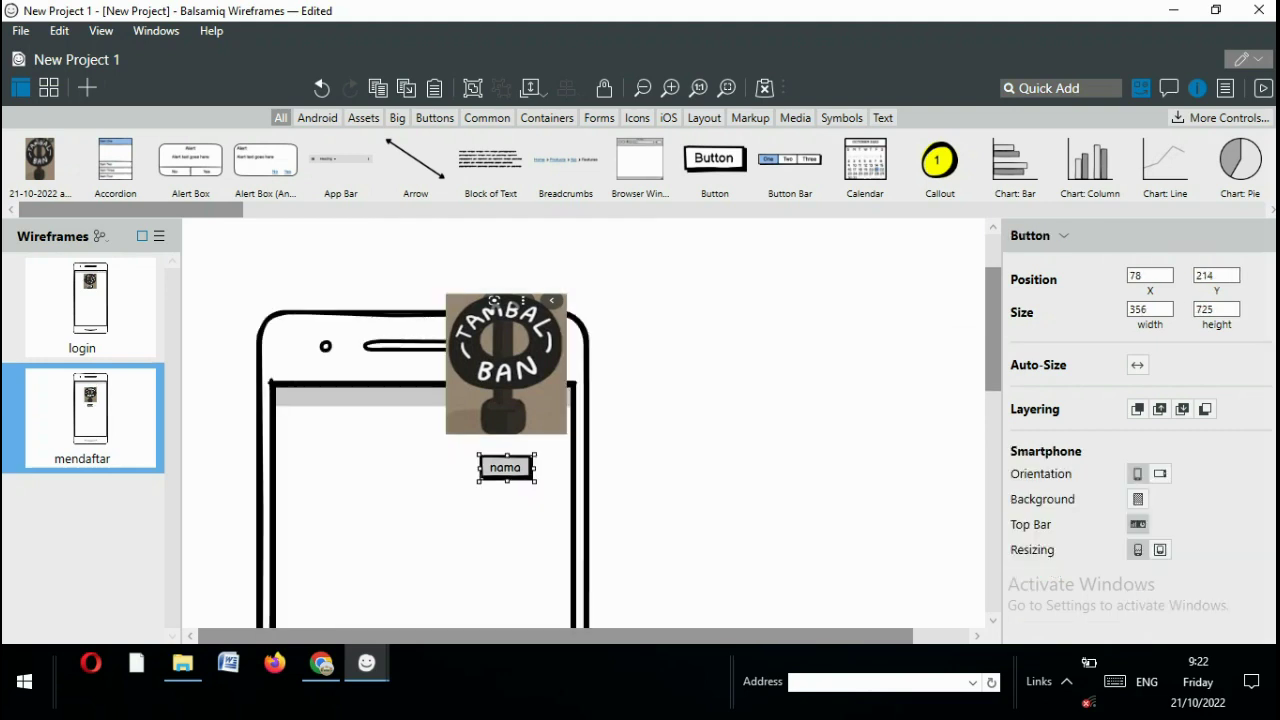
drag(506, 467, 471, 467)
click(420, 520)
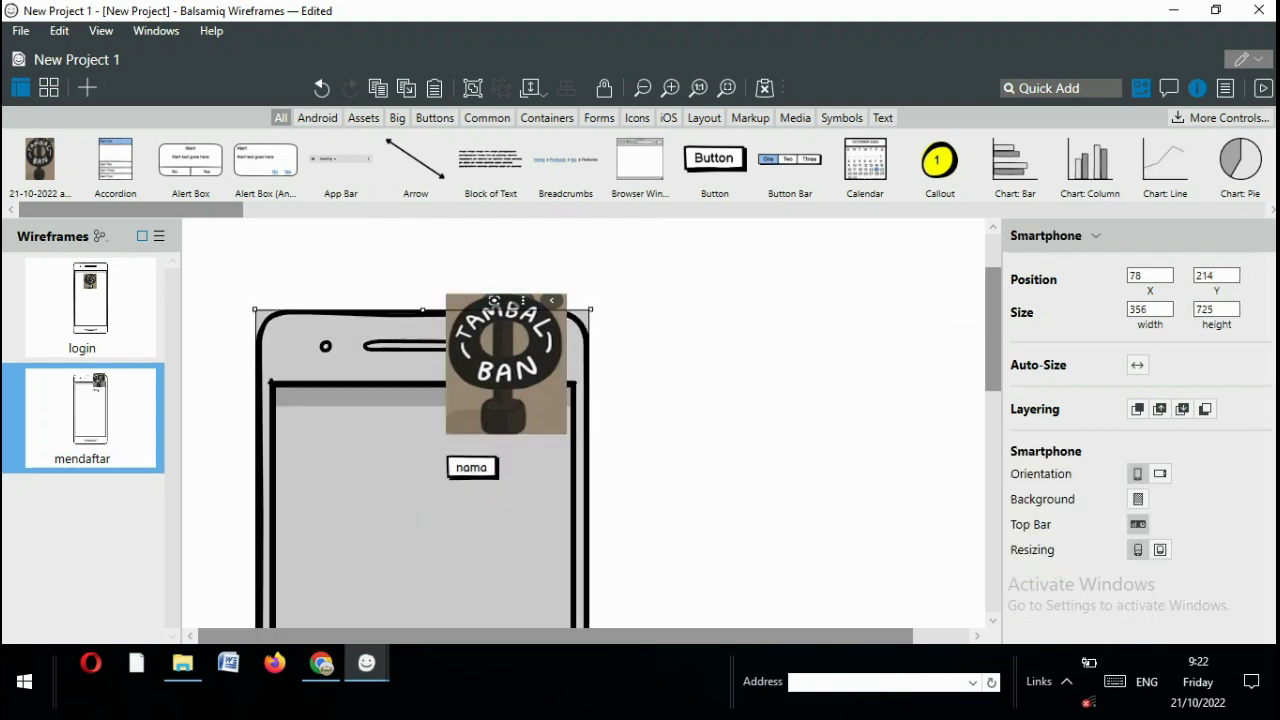
drag(420, 520, 544, 384)
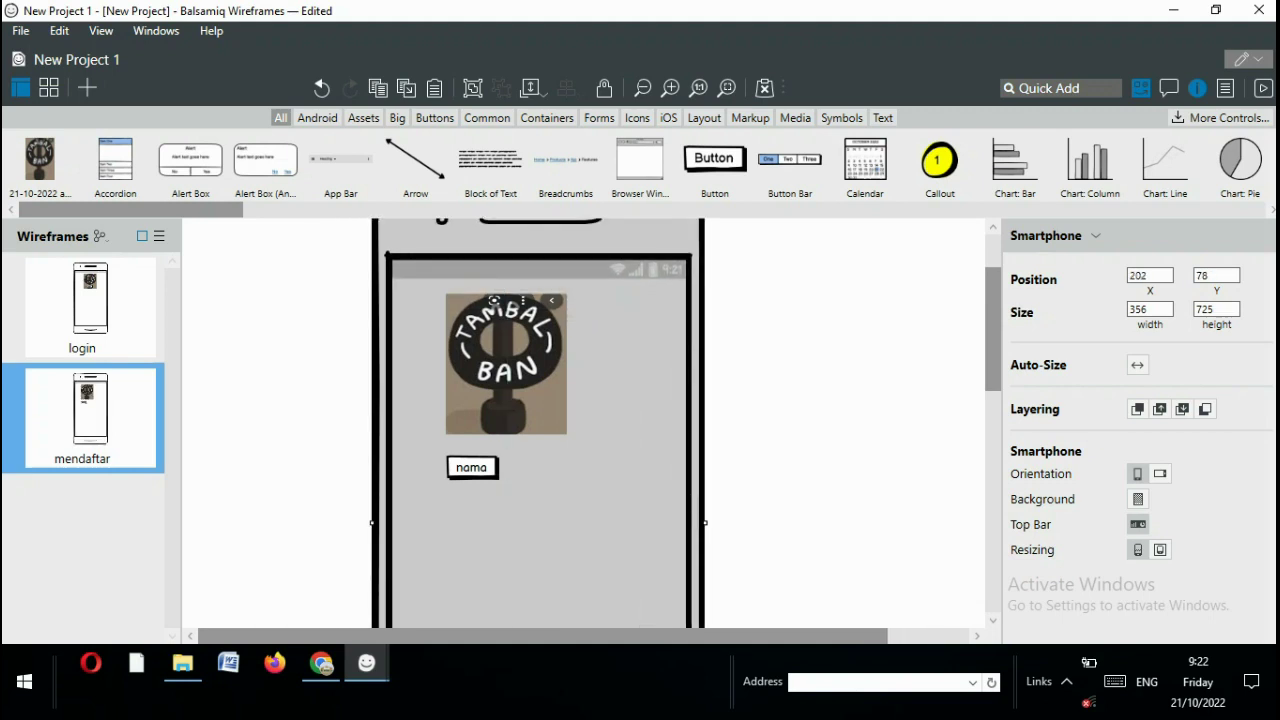
drag(471, 467, 447, 468)
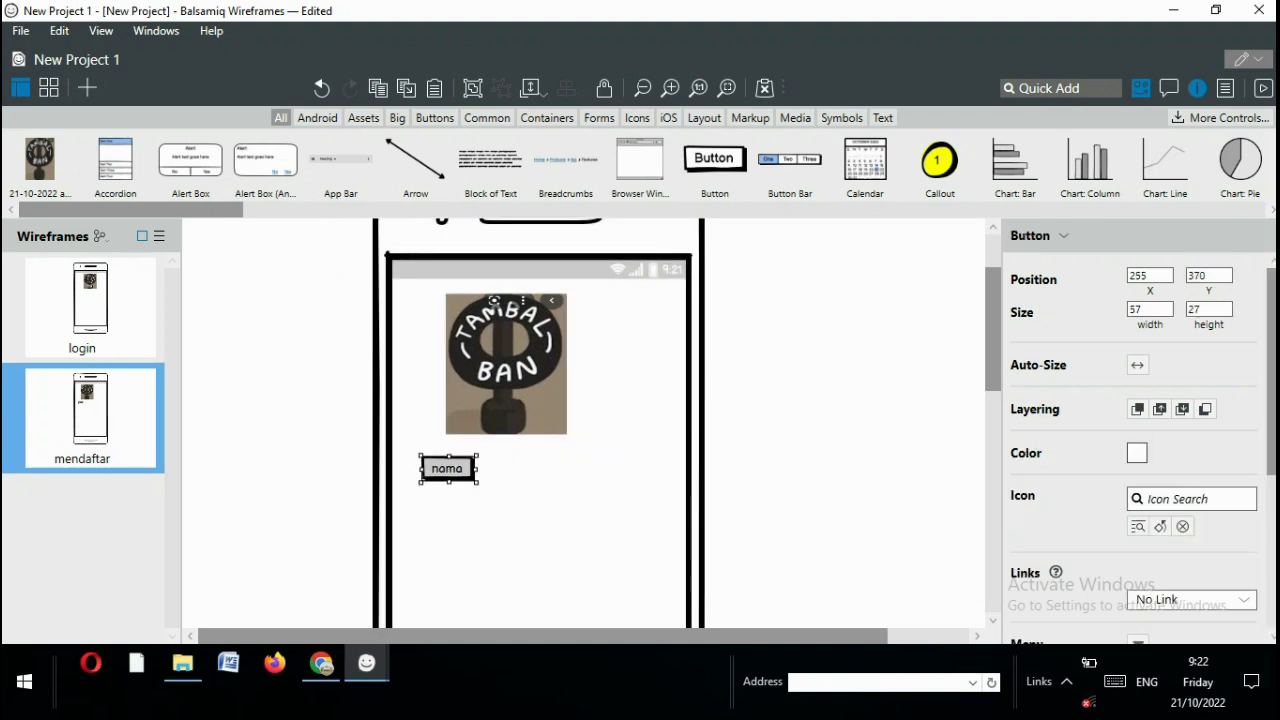
Duplicate the nama button, place the copy directly beneath it at about X 255, Y 407, and relabel the copy email
key(ctrl+d)
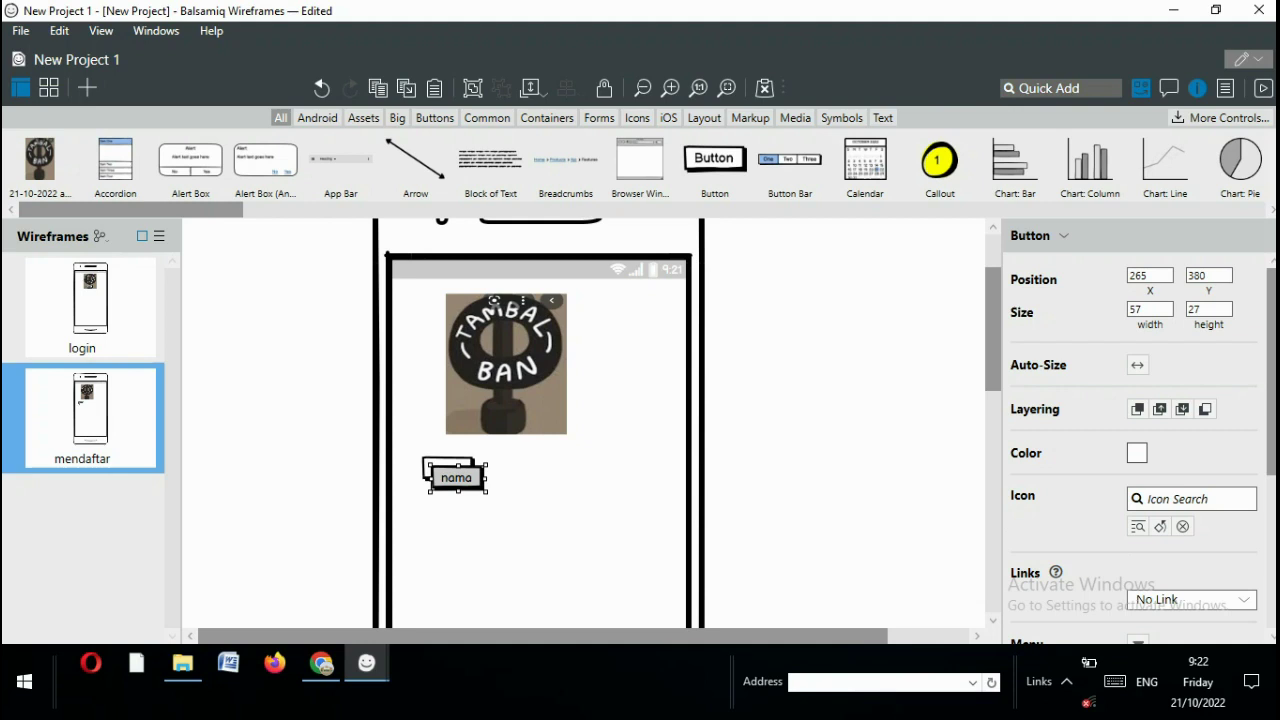
drag(456, 477, 447, 503)
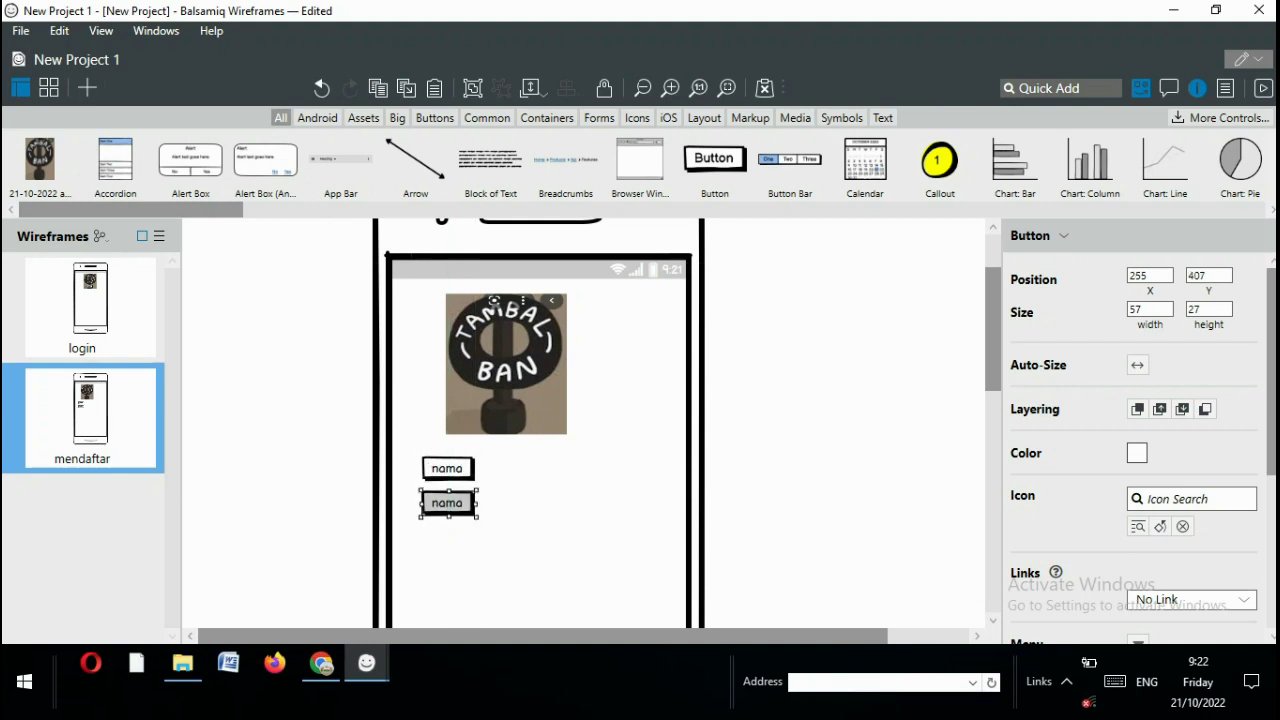
key(Return)
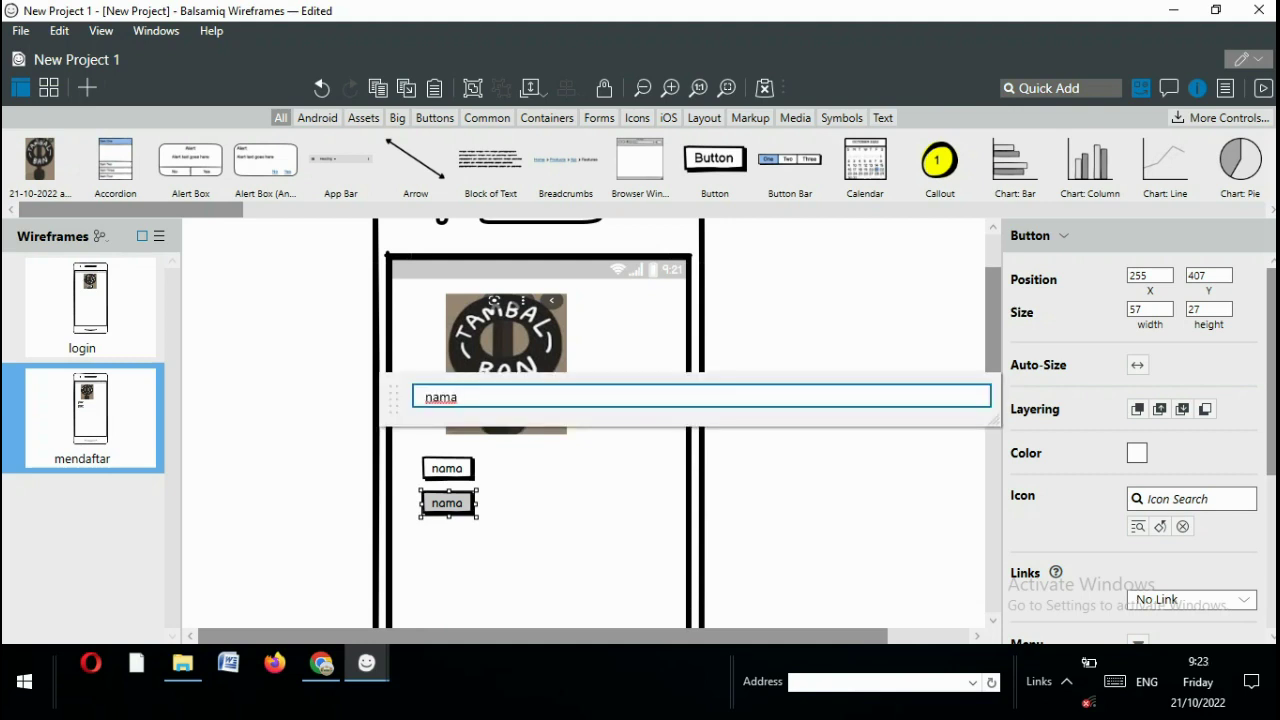
key(BackSpace)
key(BackSpace)
key(BackSpace)
key(BackSpace)
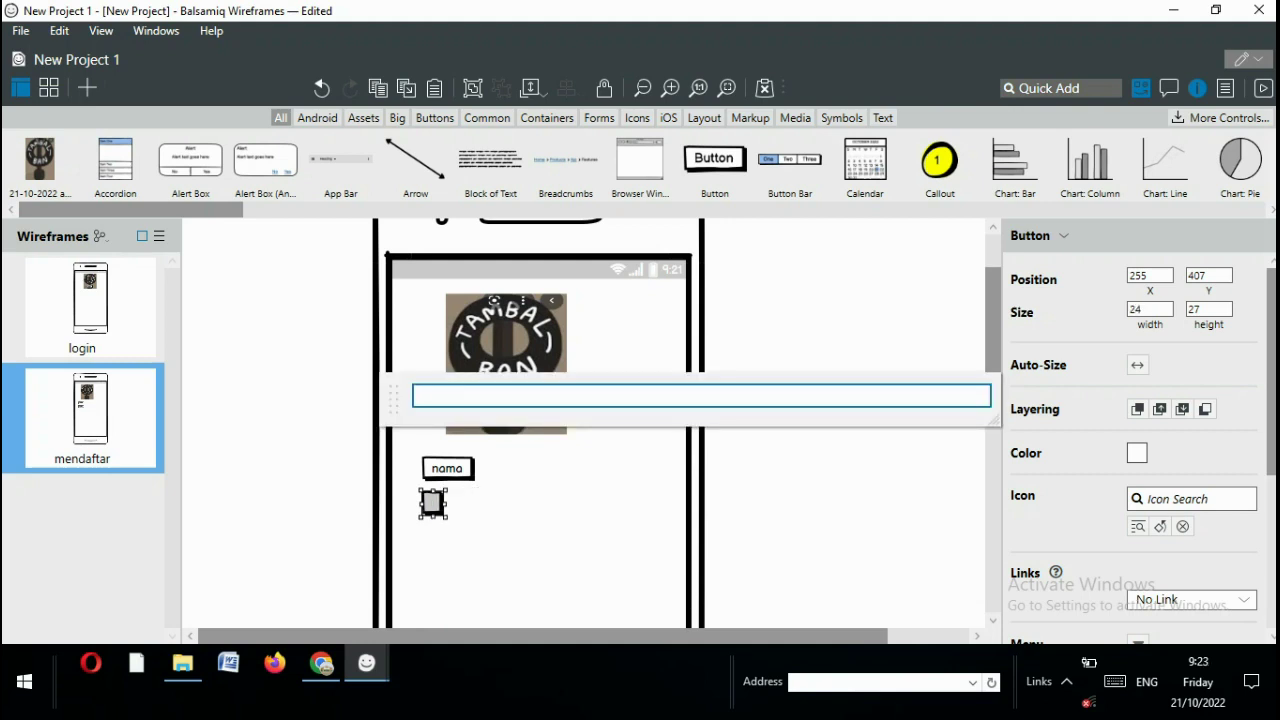
text(email)
key(Return)
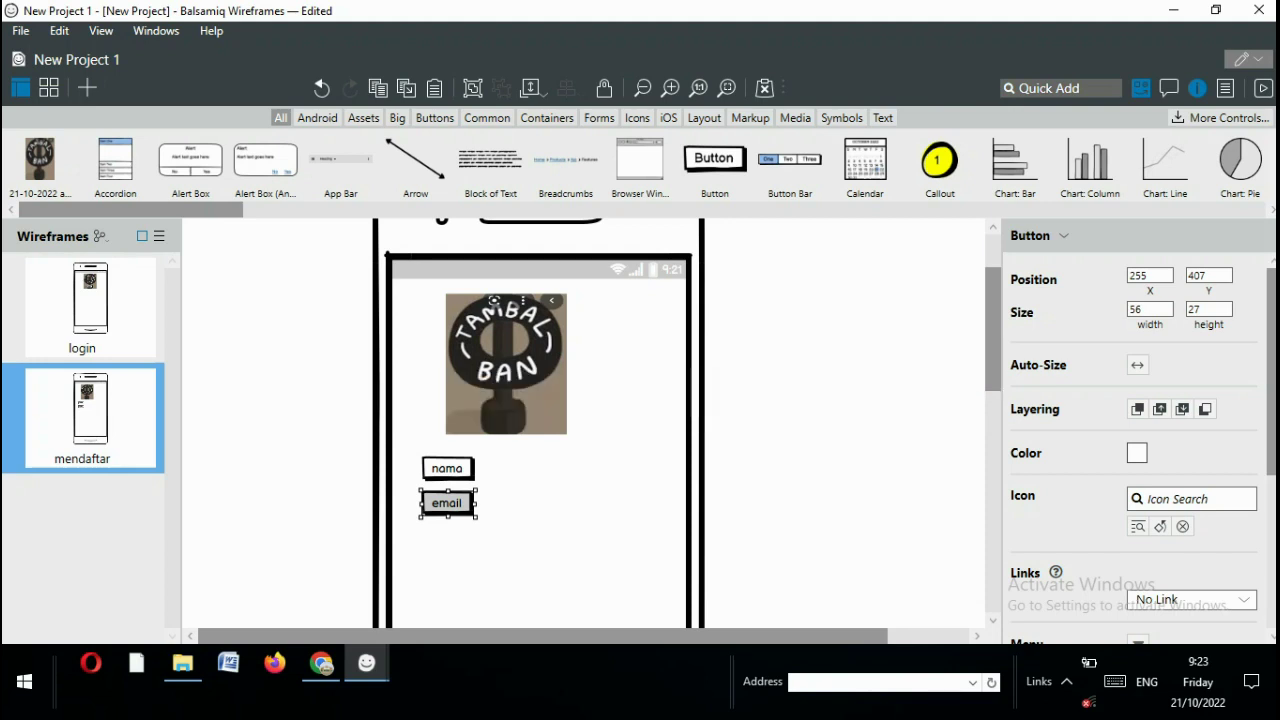
click(540, 560)
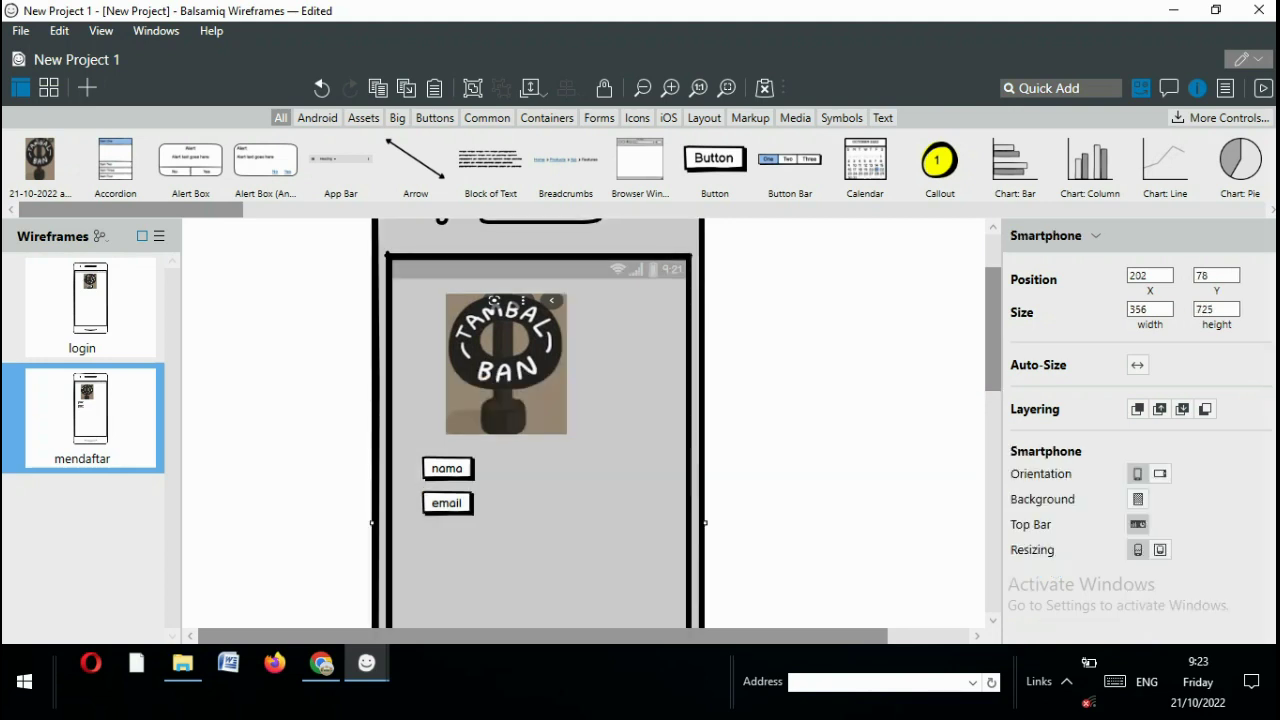
Nudge the email button slightly right to X 257, then deselect it
click(447, 503)
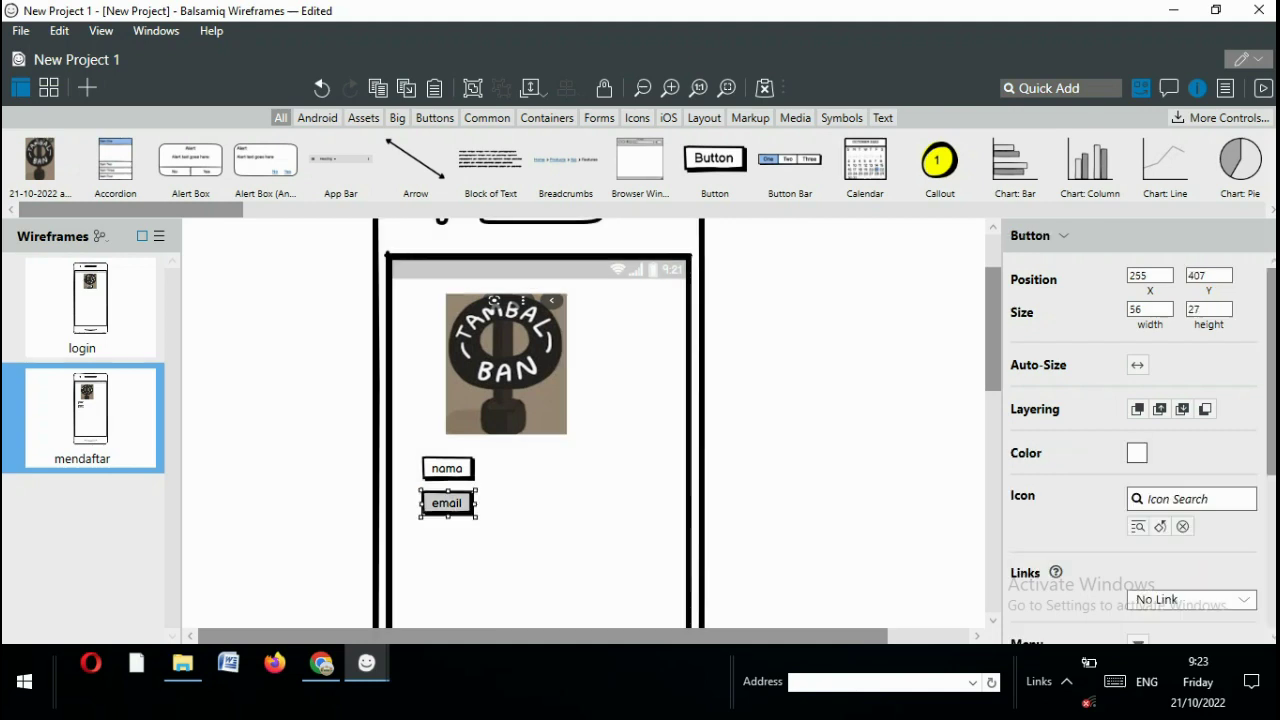
key(Right)
key(Right)
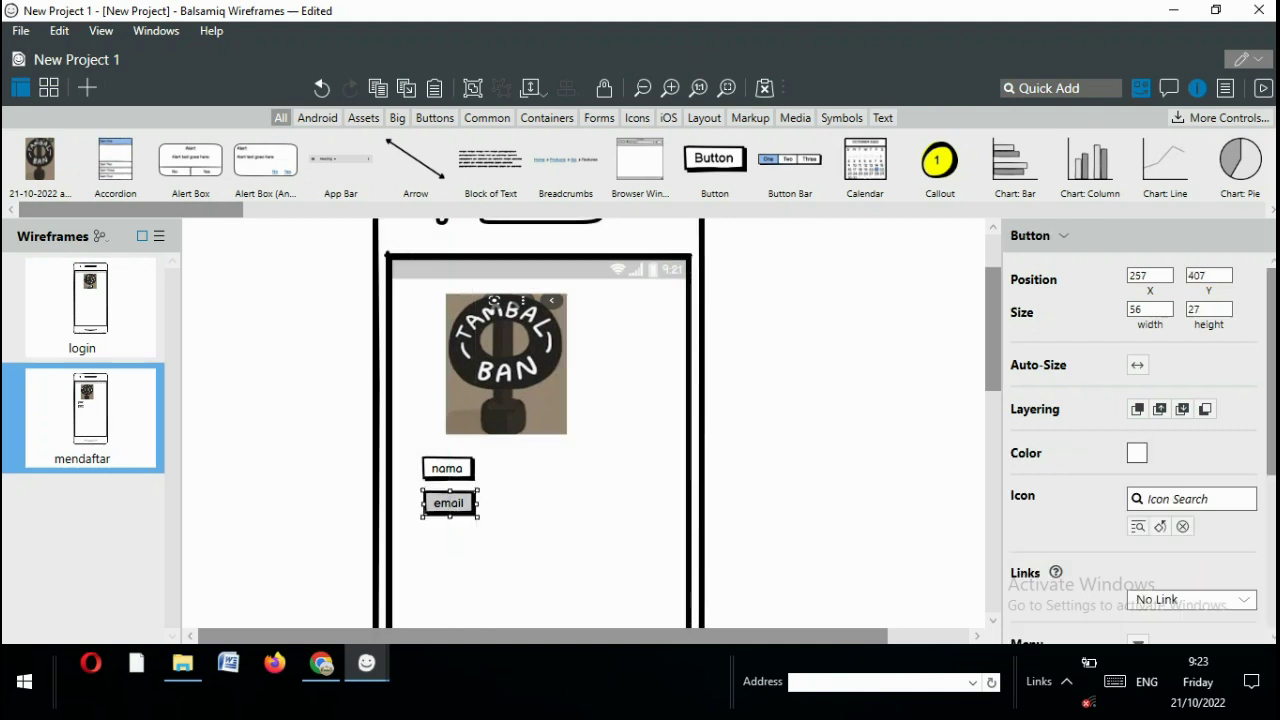
click(540, 560)
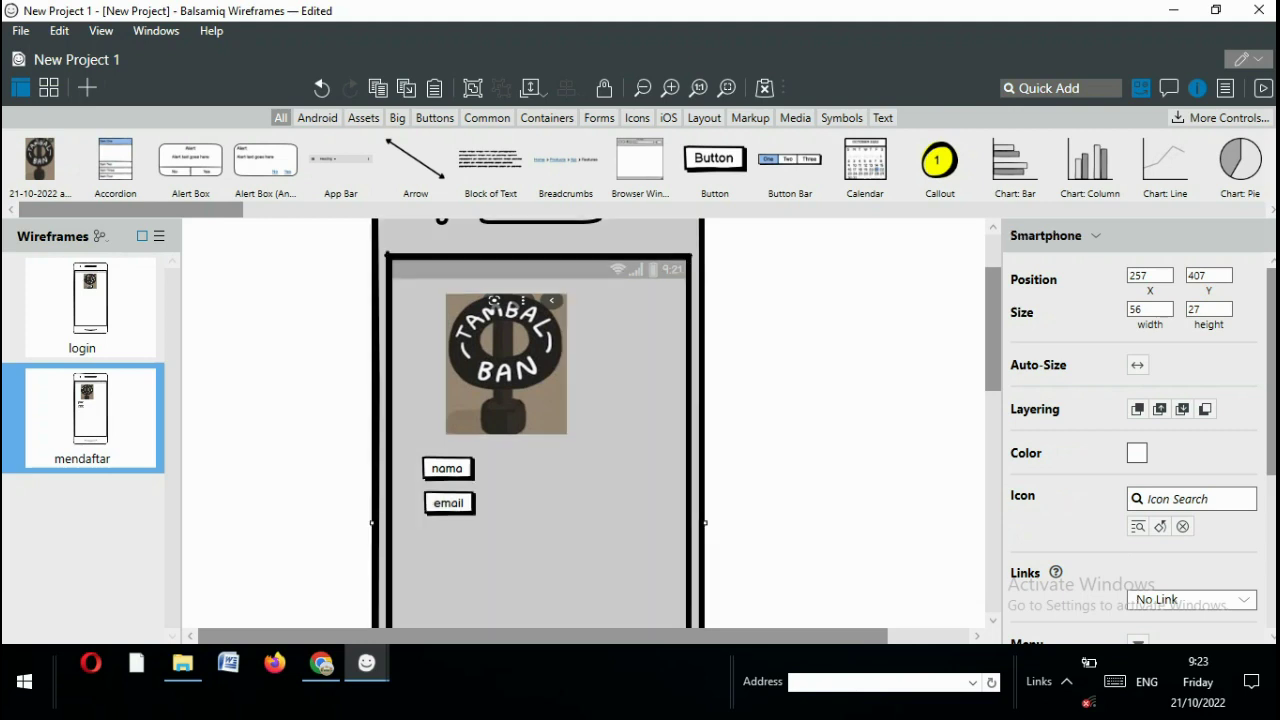
Duplicate the email button, place the copy beneath it at about X 257, Y 450, and relabel the copy jenis kendaraan
click(449, 503)
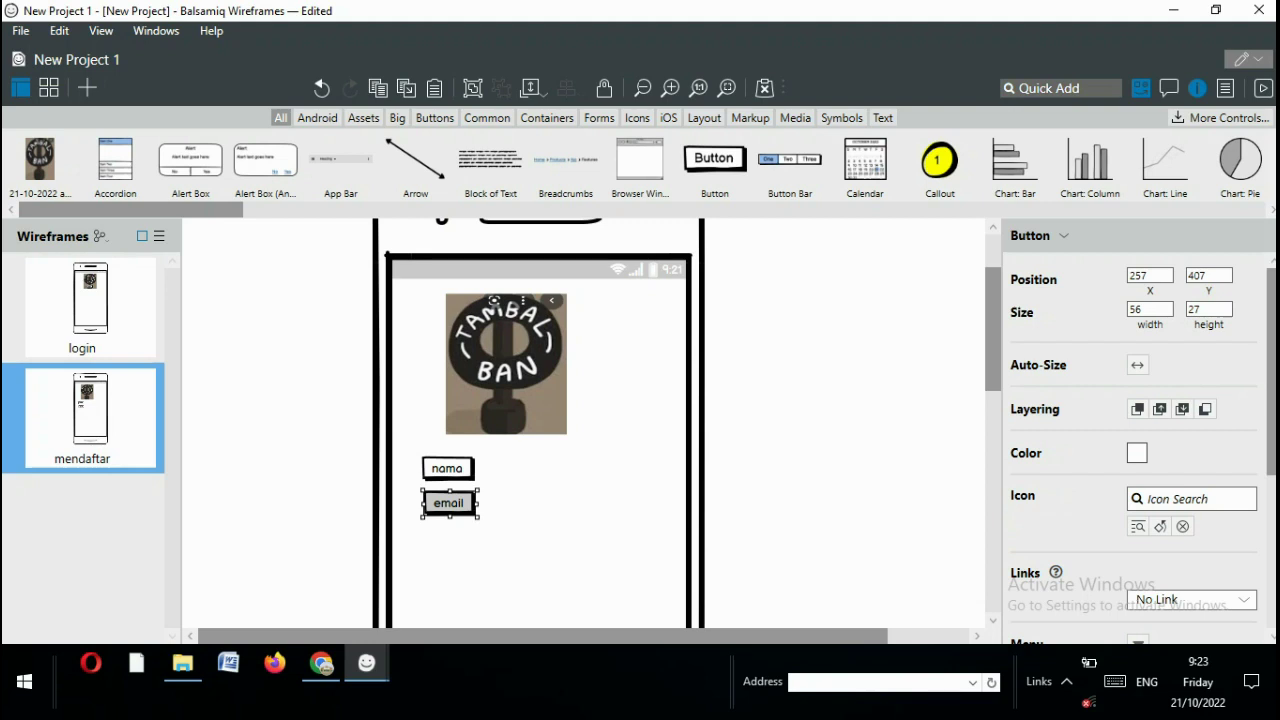
drag(449, 503, 449, 543)
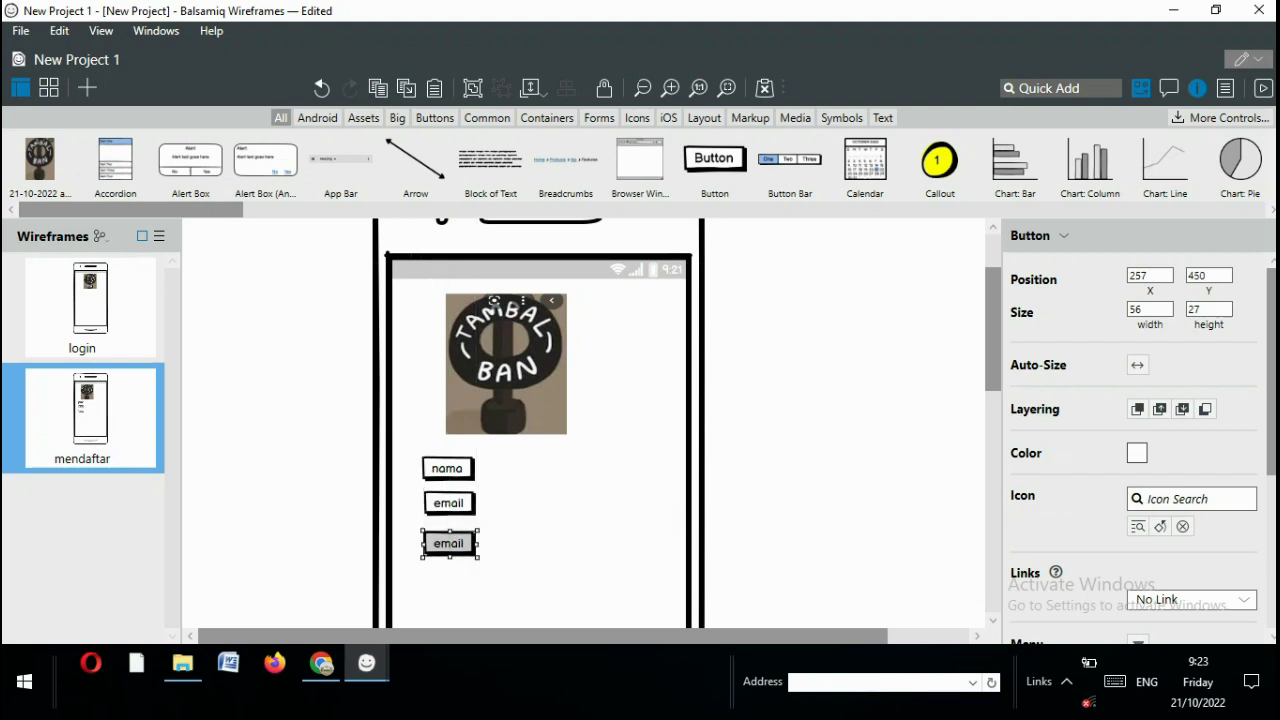
key(Return)
key(End)
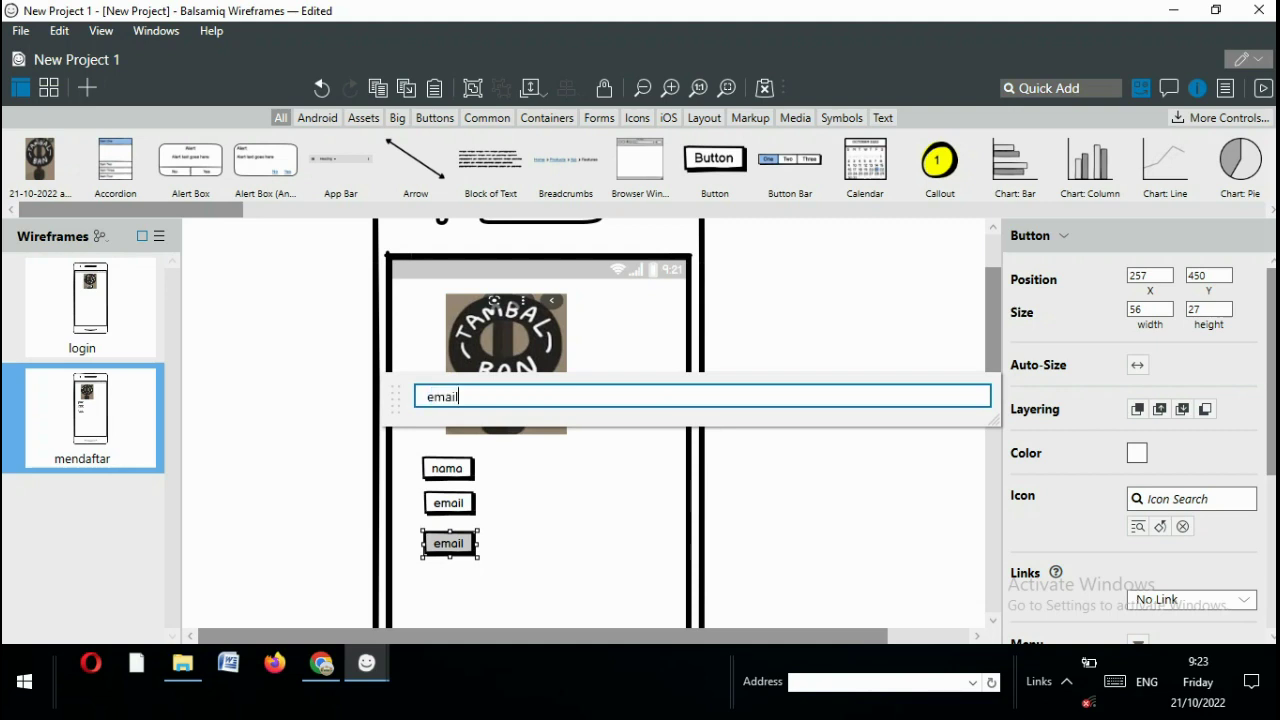
key(BackSpace)
key(BackSpace)
key(BackSpace)
key(BackSpace)
key(BackSpace)
text(jen)
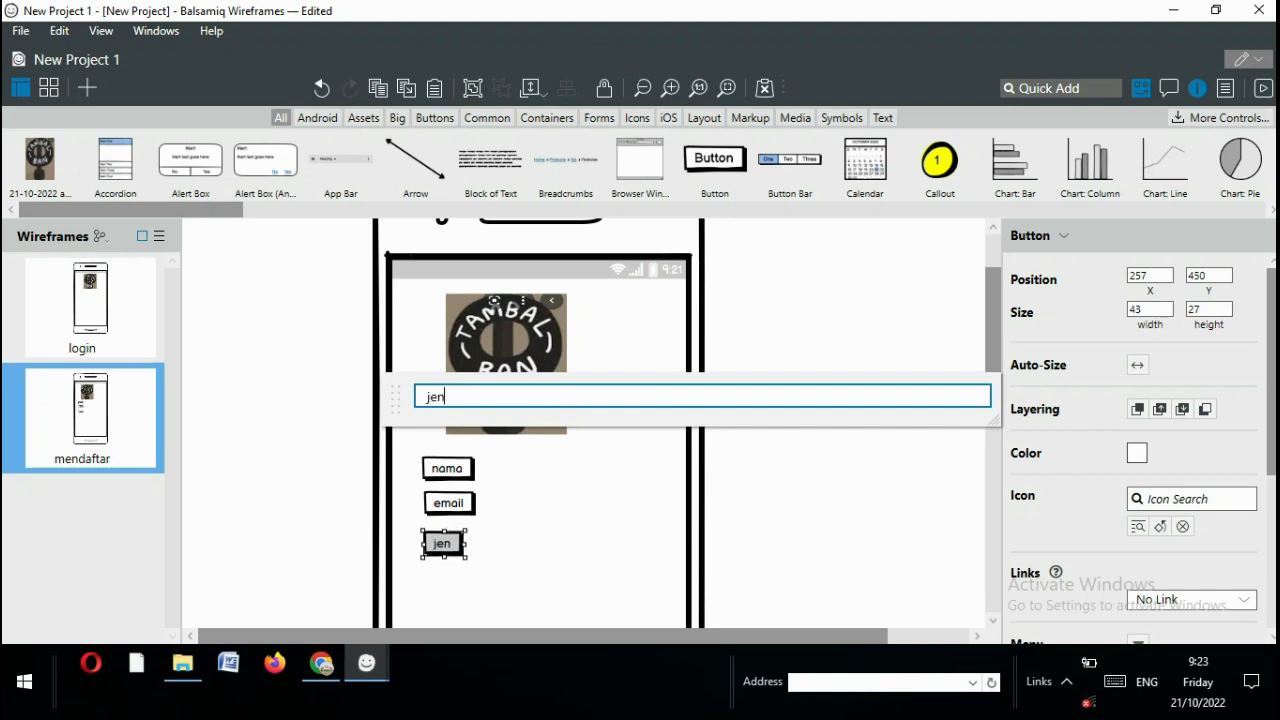
text(is k)
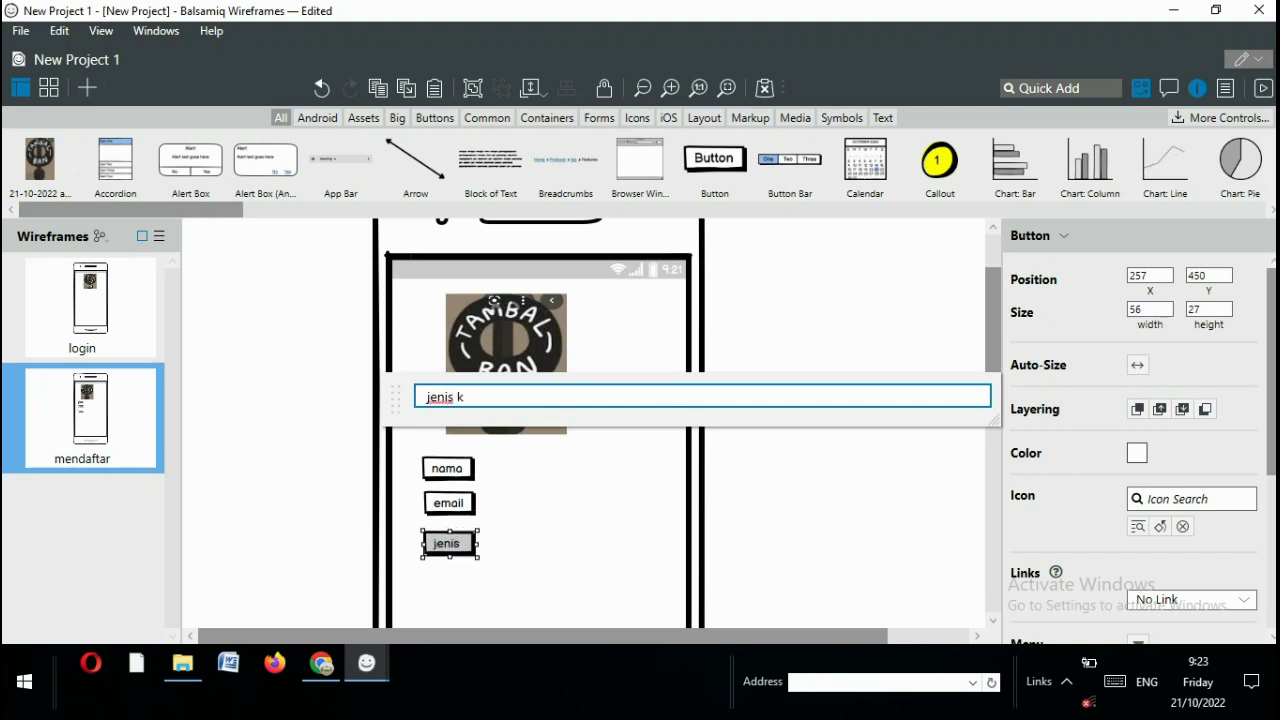
text(enda)
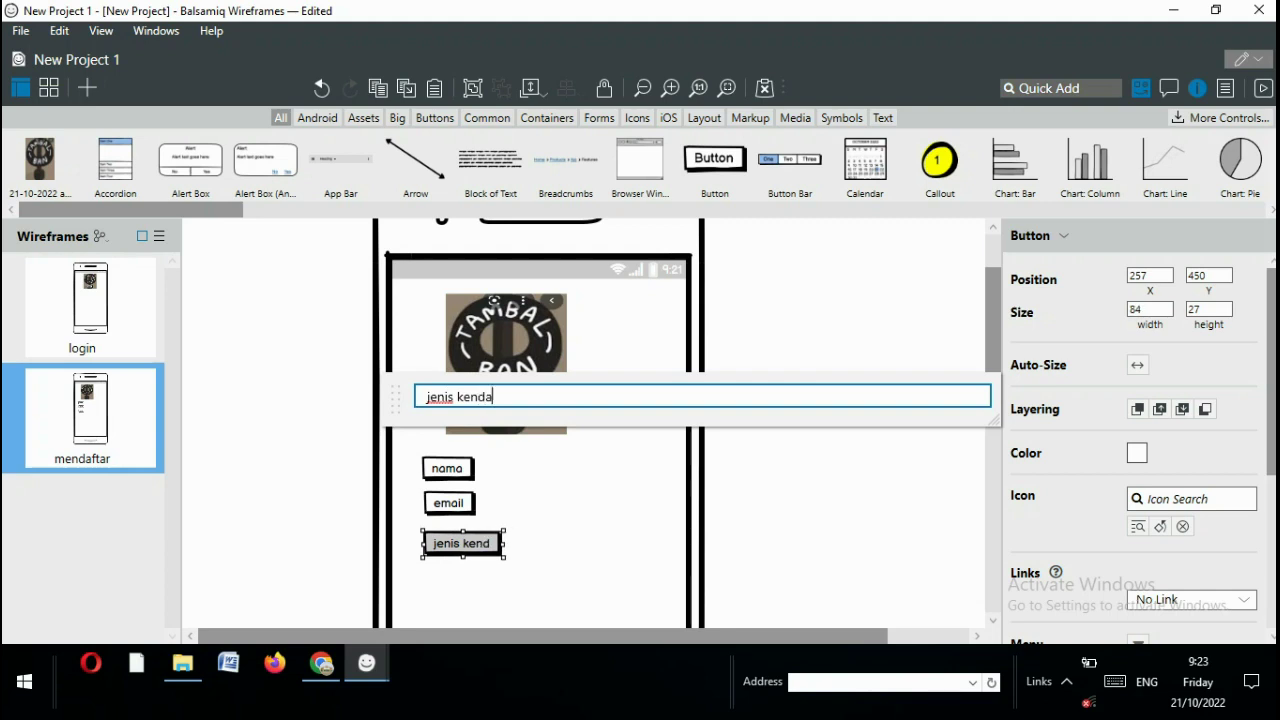
text(raan)
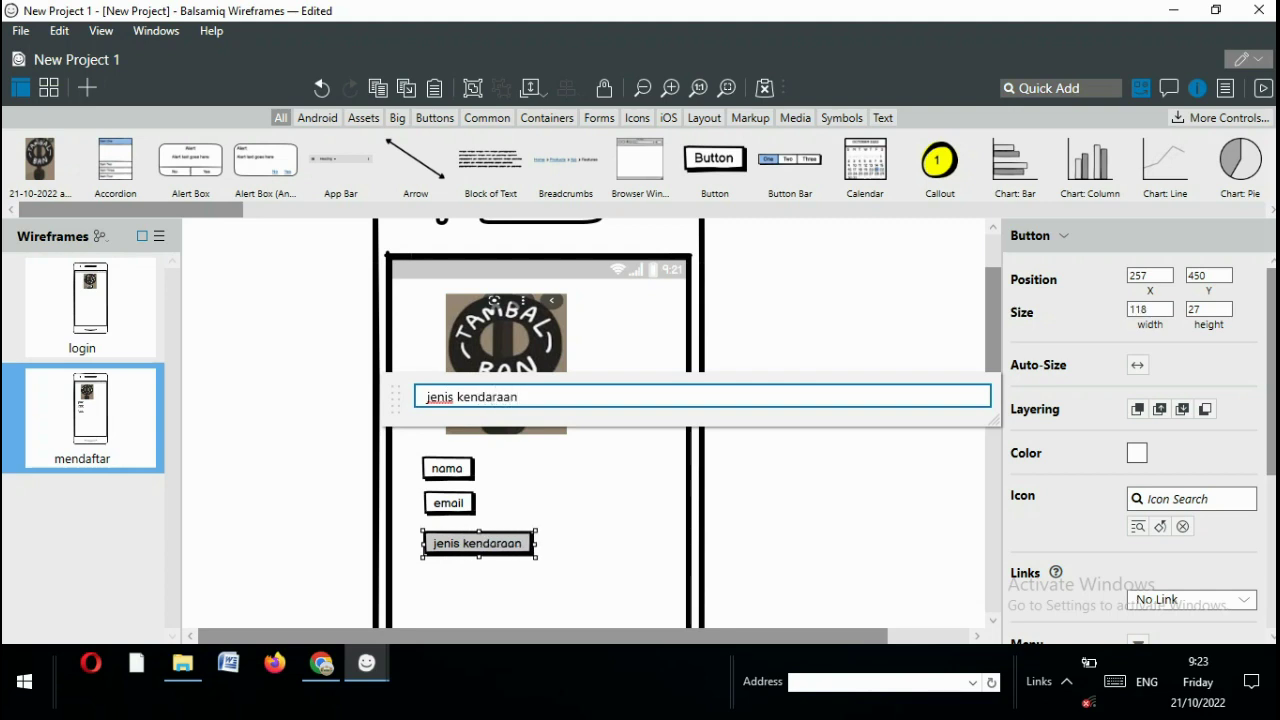
key(Return)
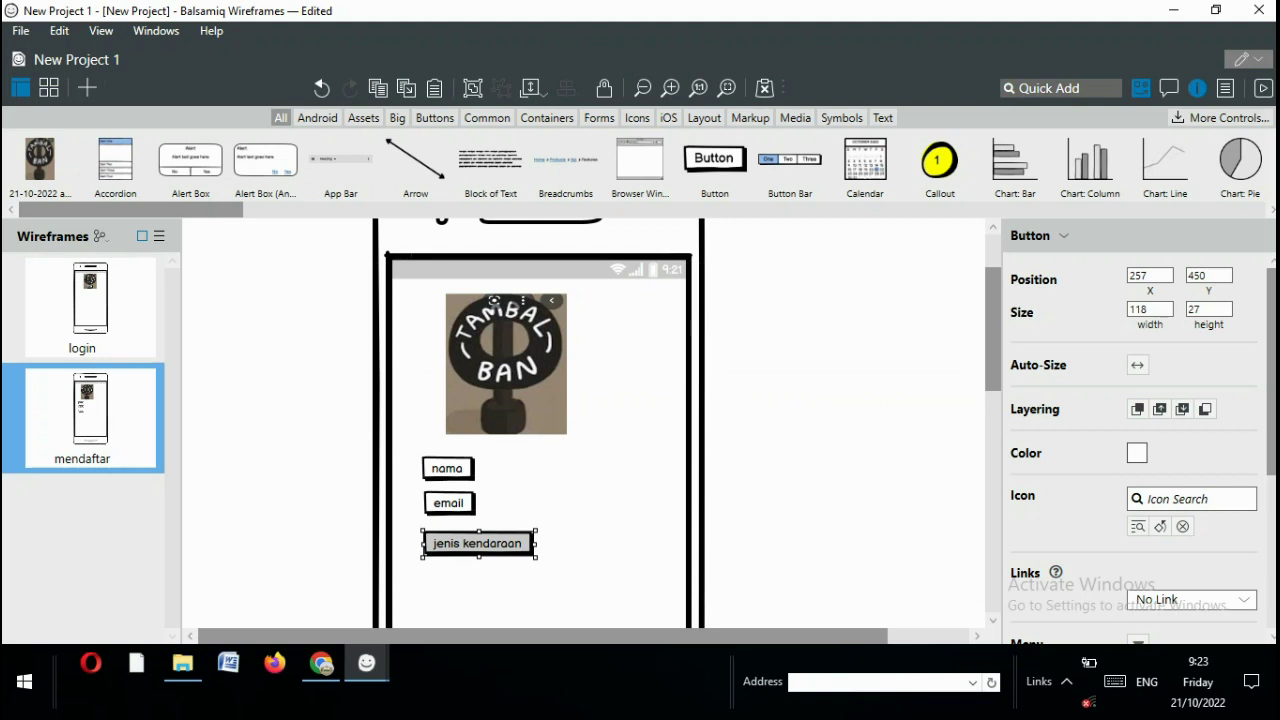
click(600, 450)
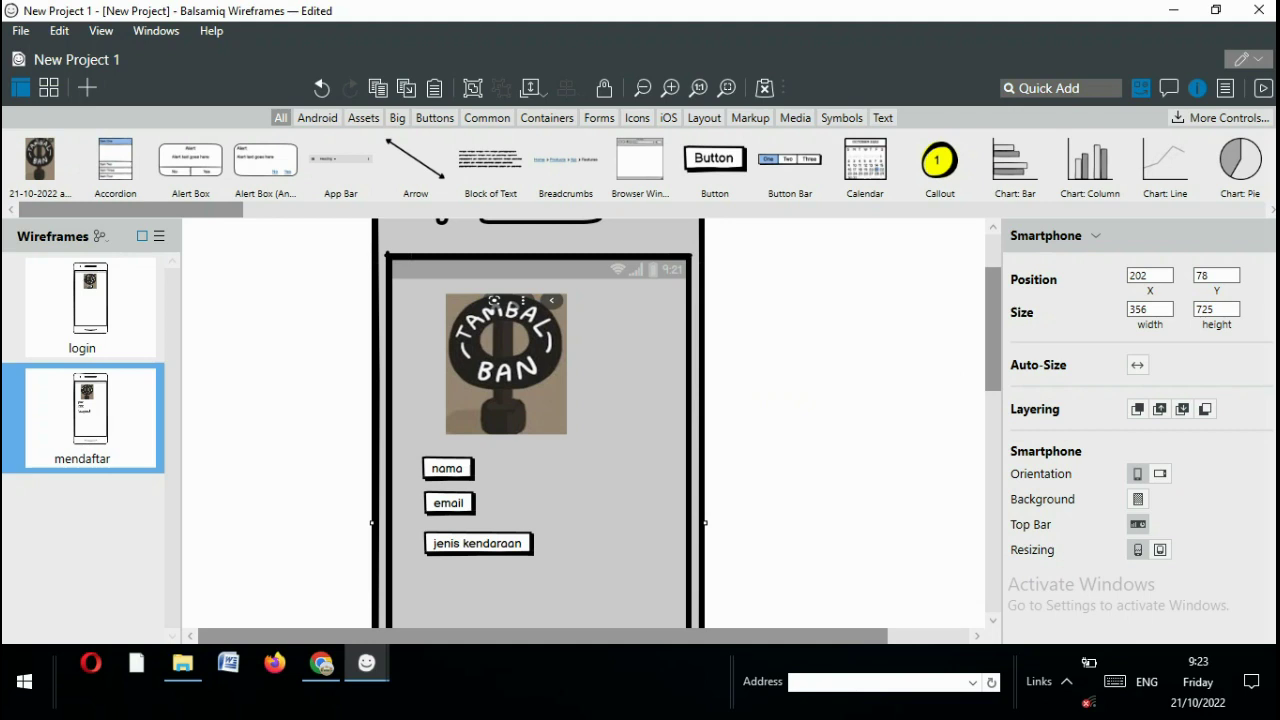
Duplicate the email button again and place the copy below the jenis kendaraan button at about X 329, Y 487
click(449, 503)
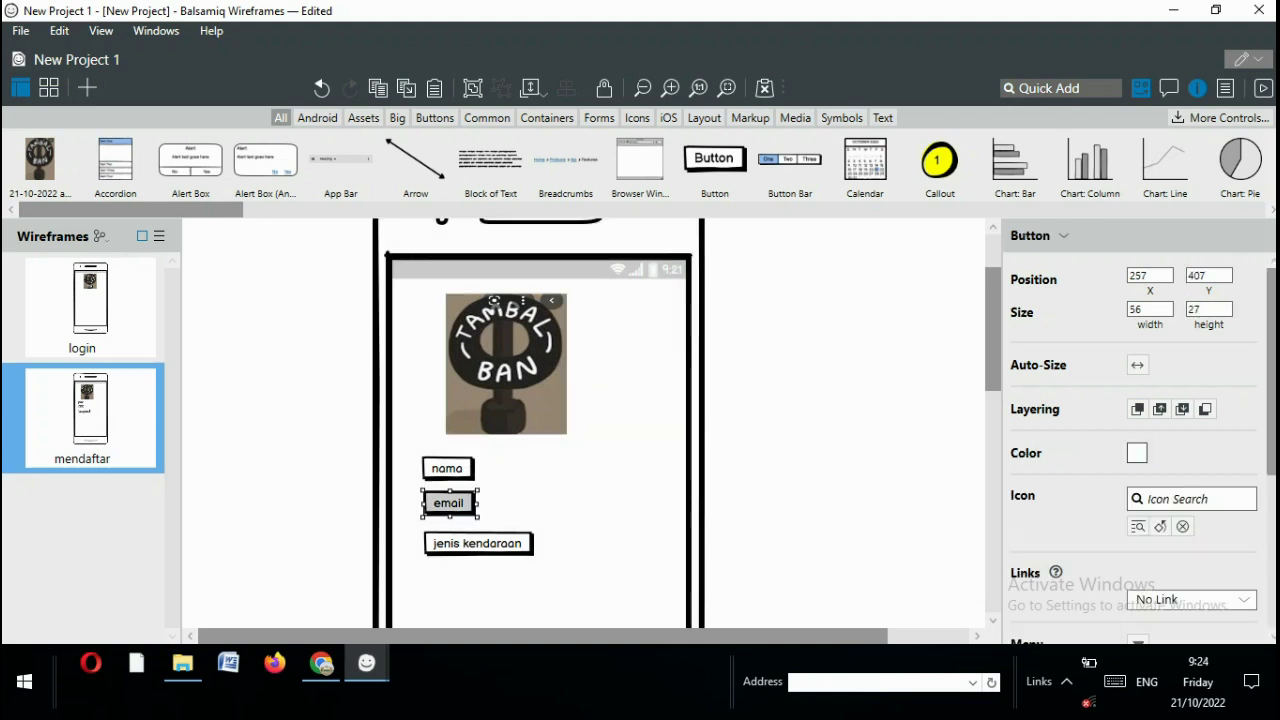
key(ctrl+d)
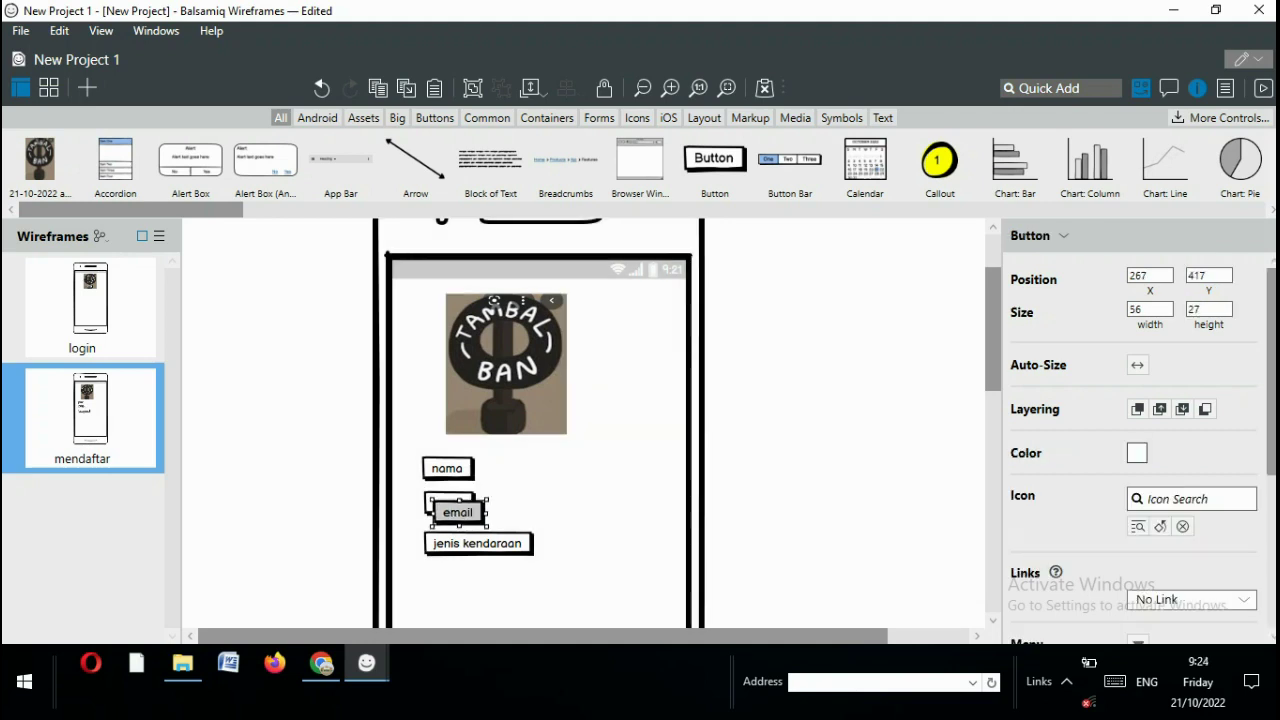
drag(458, 512, 517, 578)
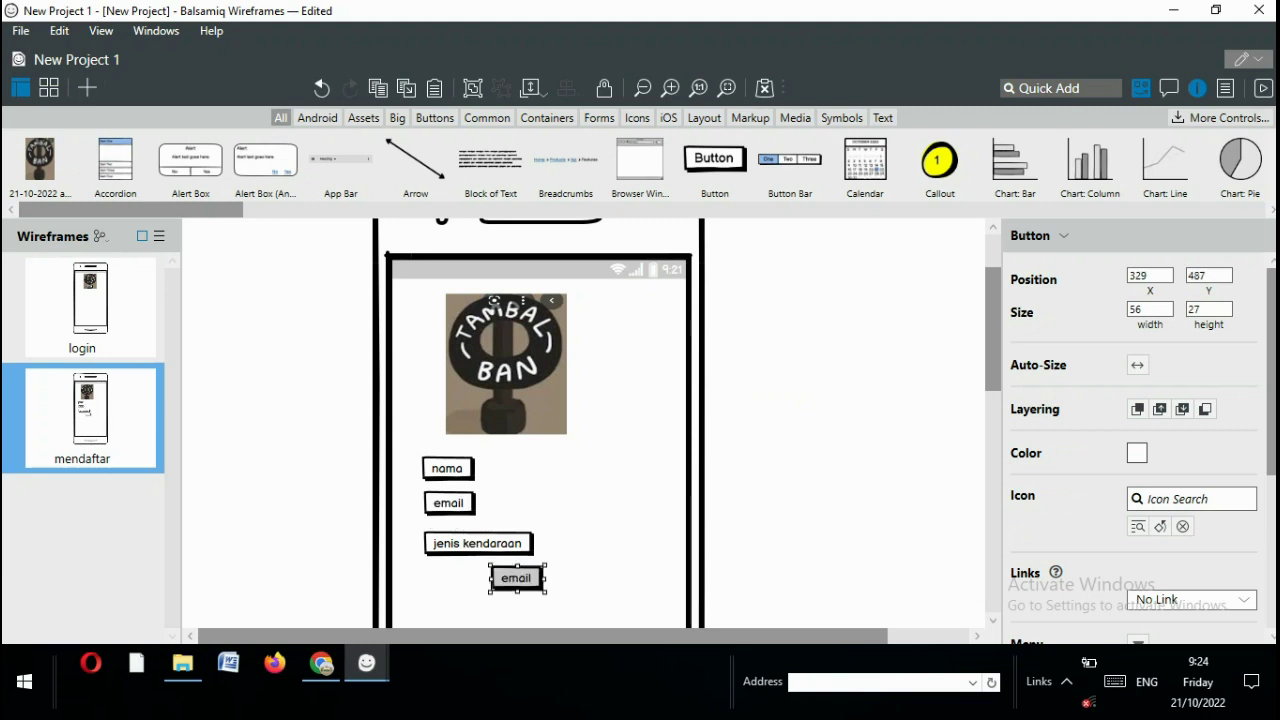
right_click(510, 574)
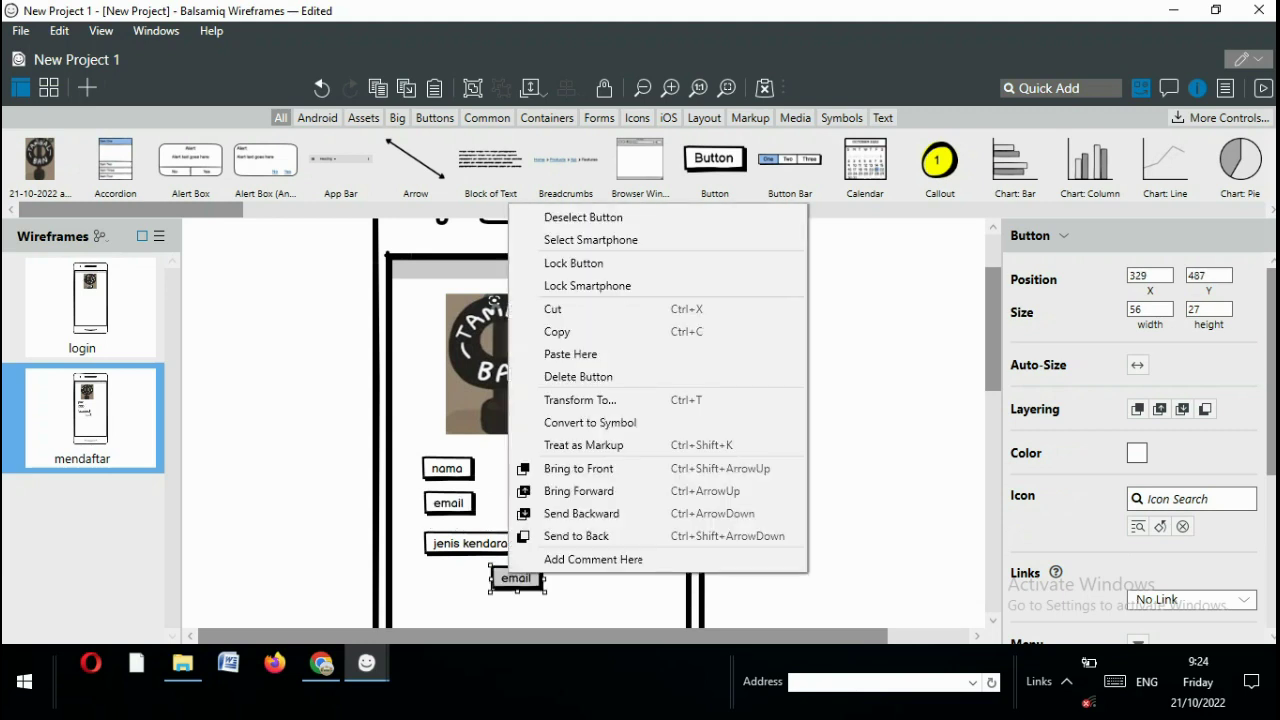
key(Escape)
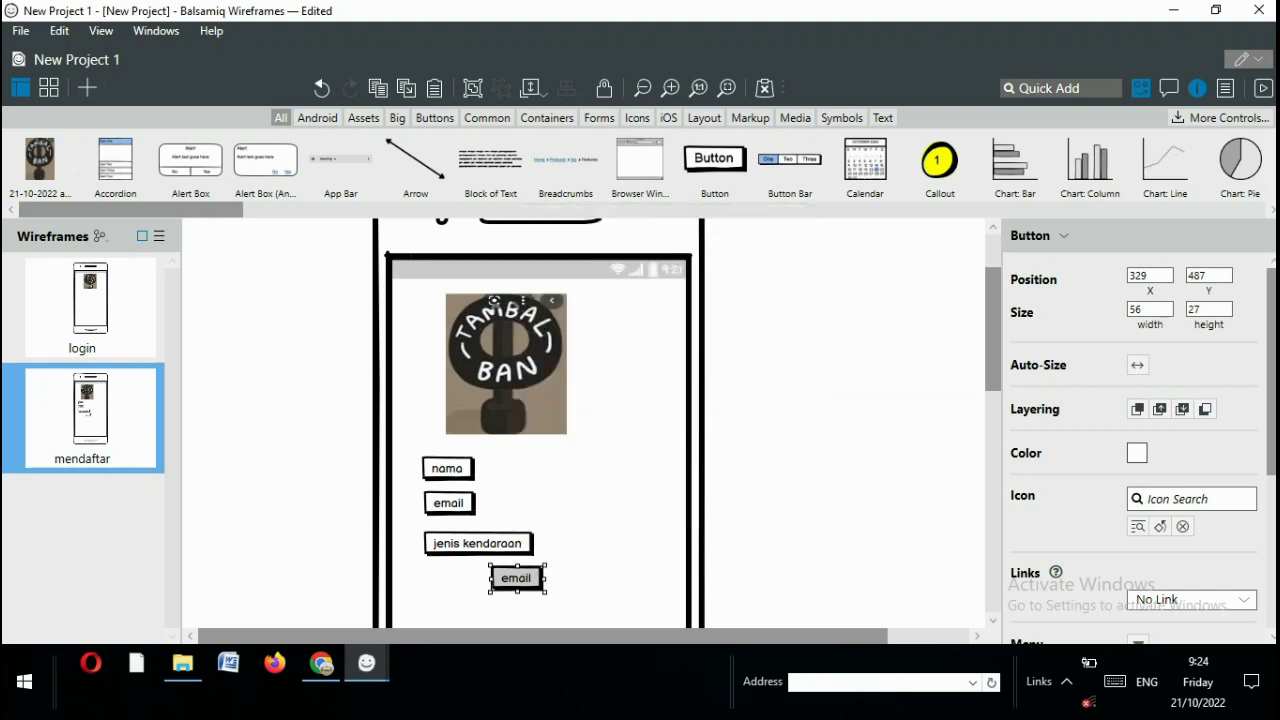
click(600, 450)
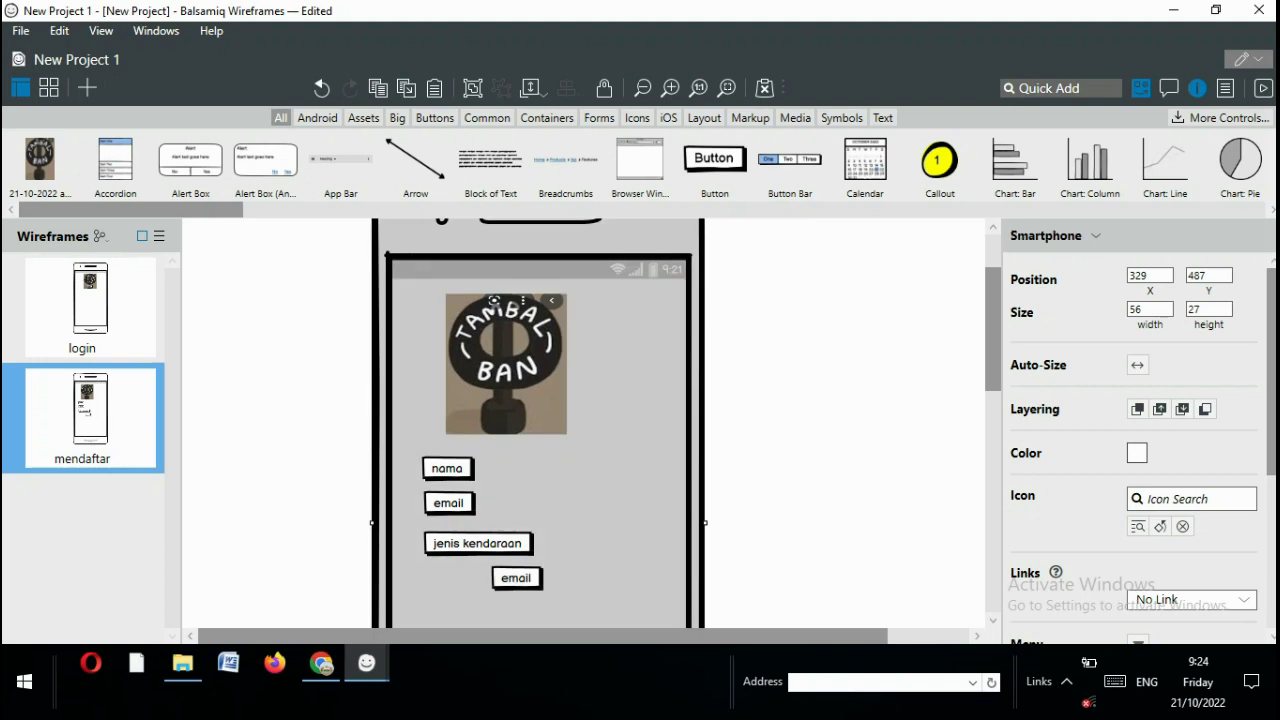
Relabel the email copy below jenis kendaraan as daftar, then deselect it
click(516, 578)
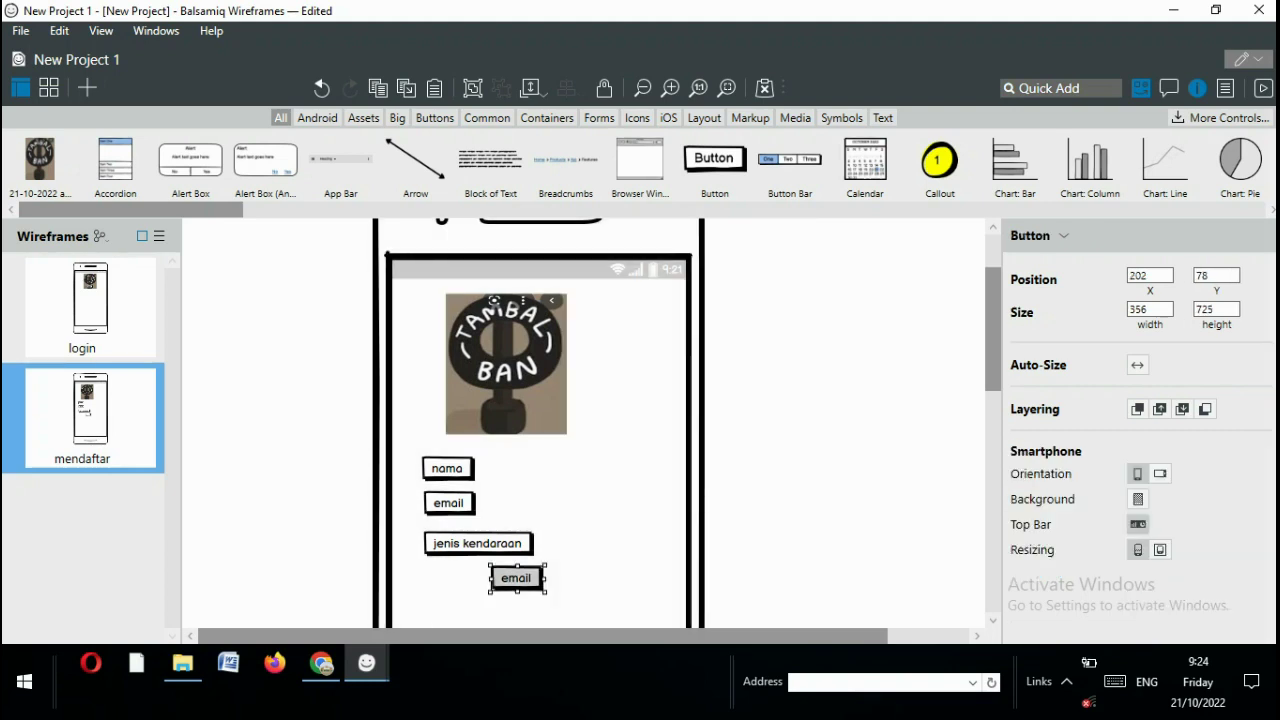
key(Return)
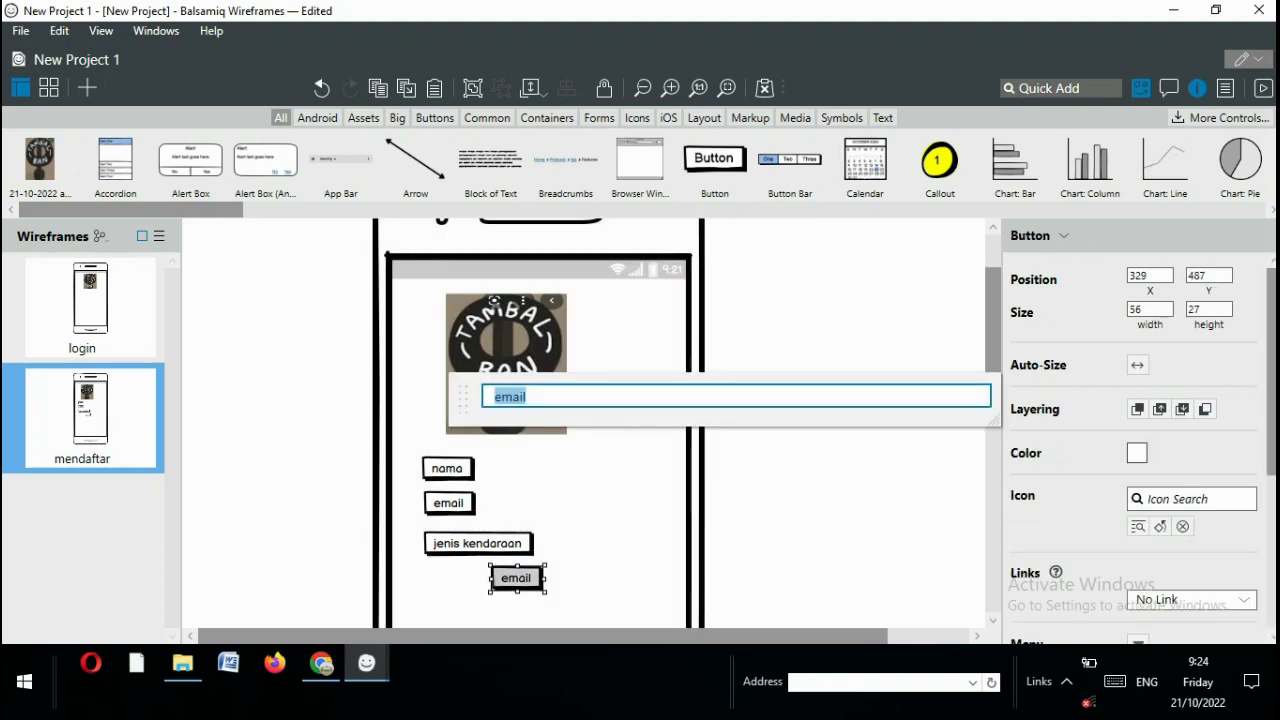
text(da)
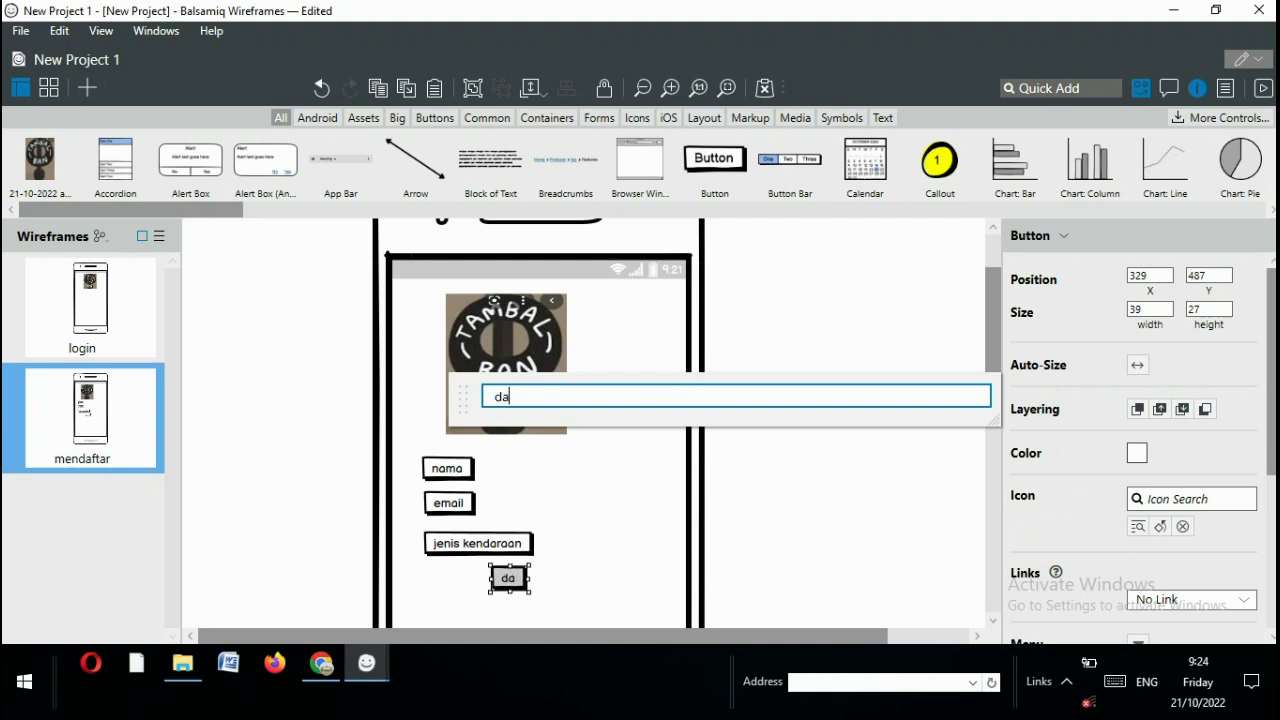
text(ftar)
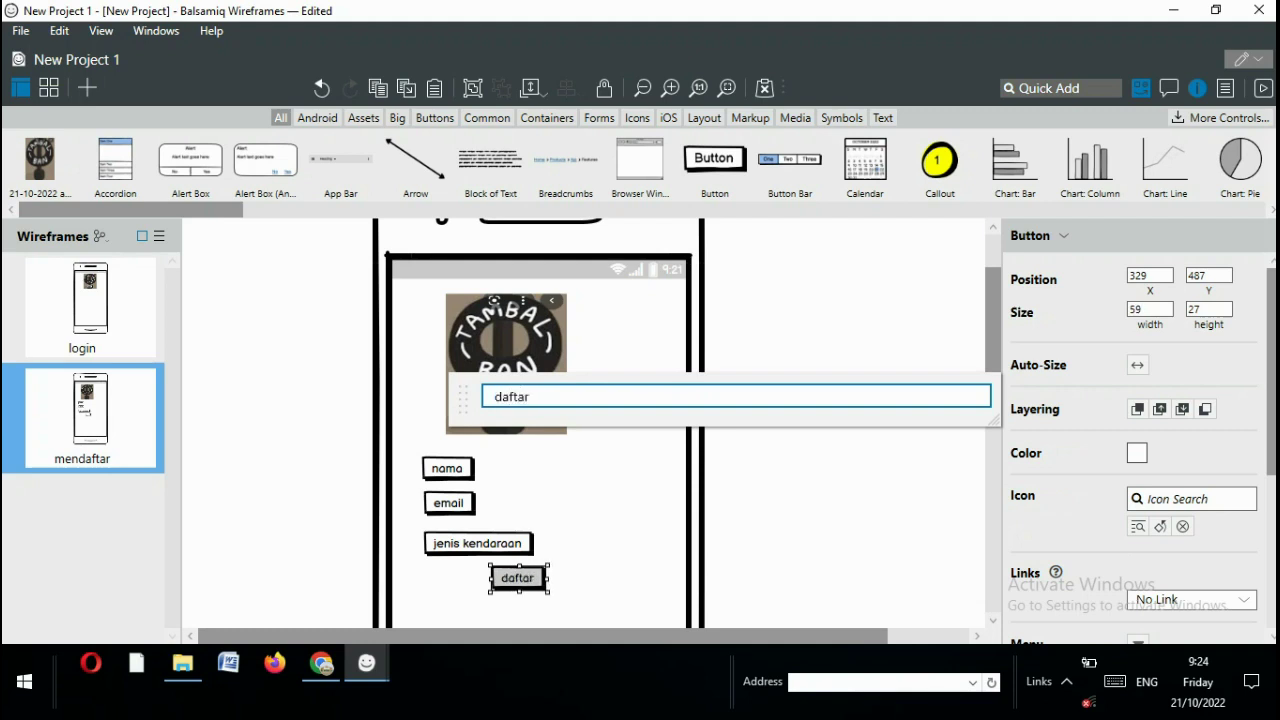
key(Return)
click(600, 480)
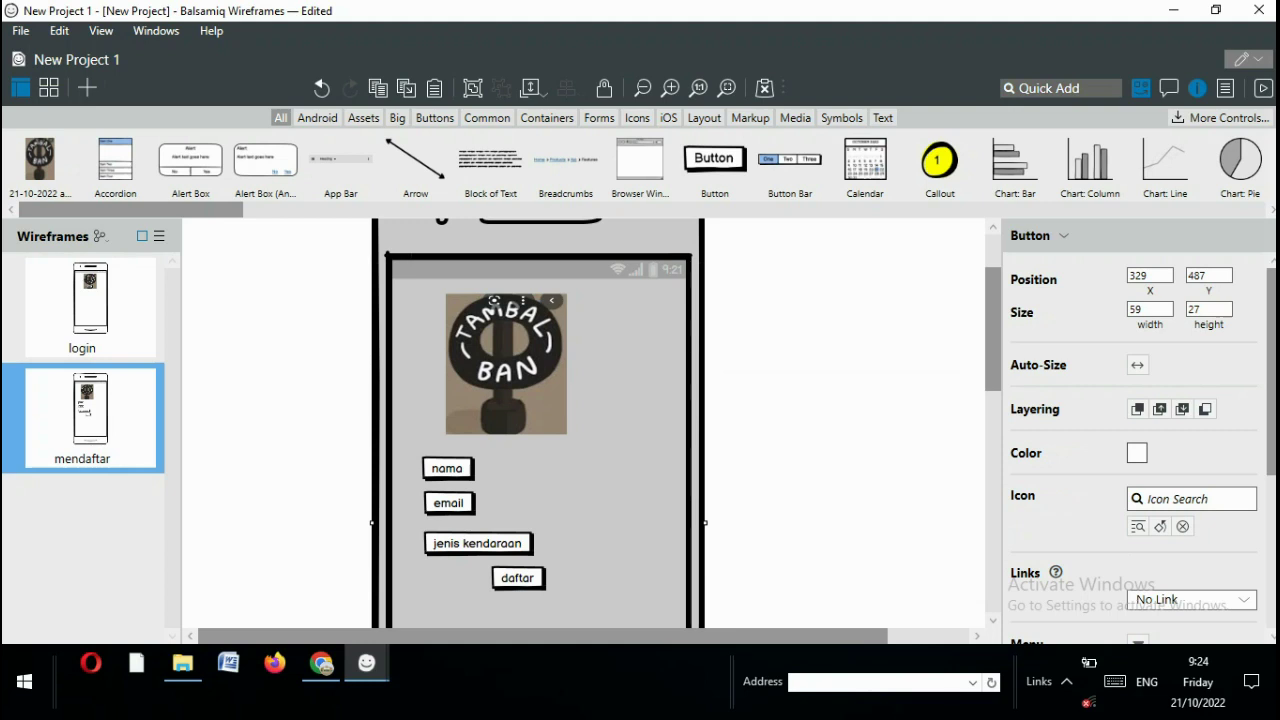
click(517, 578)
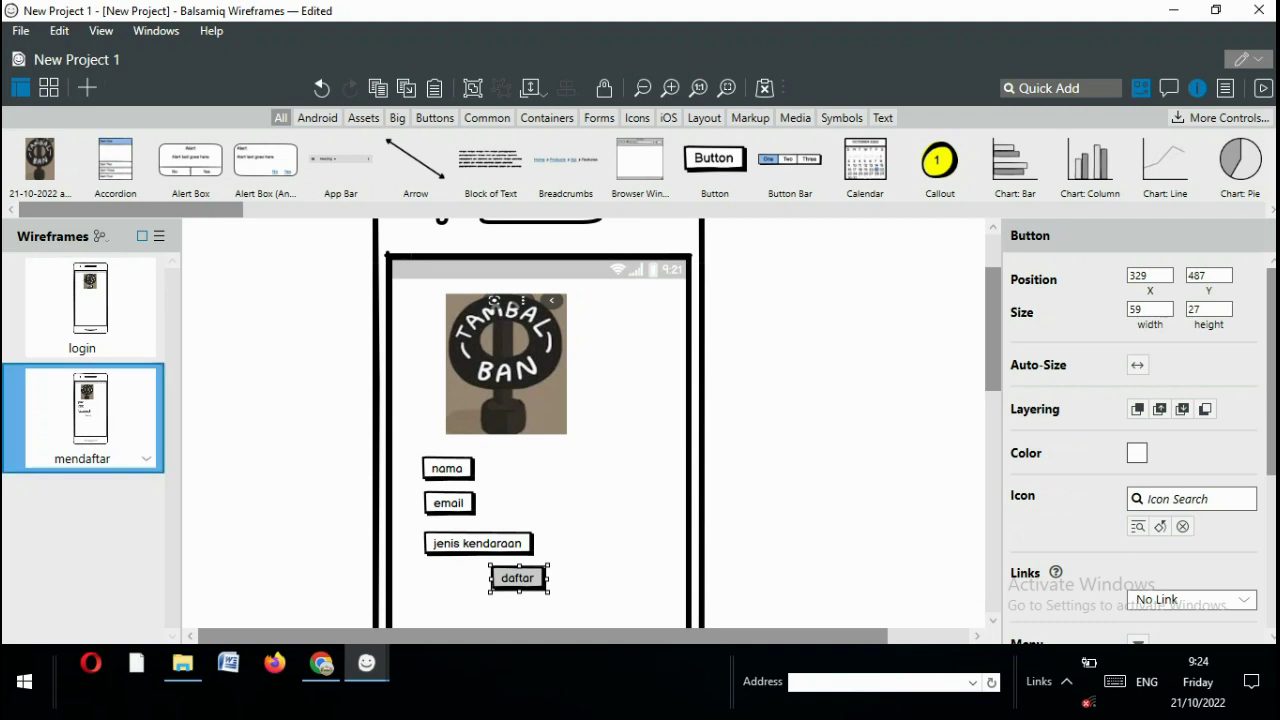
key(Escape)
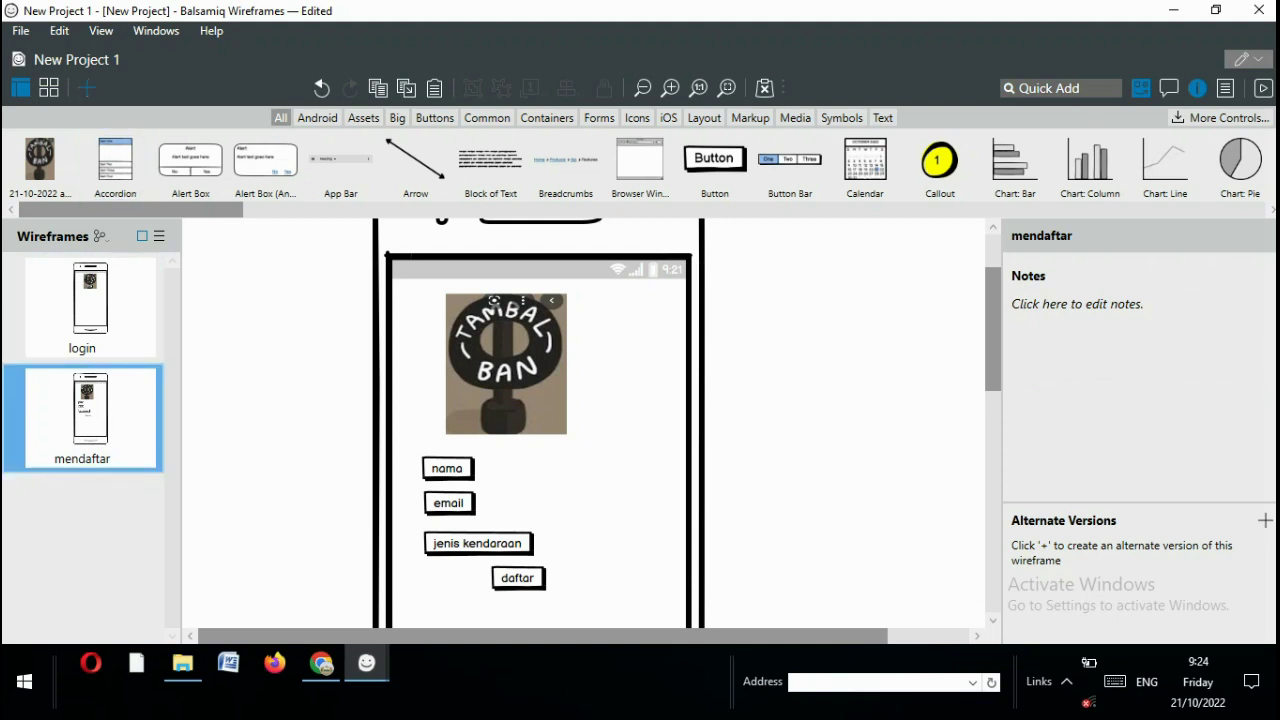
Create a blank wireframe after mendaftar and add a copy of the mendaftar wireframe below it
key(ctrl+n)
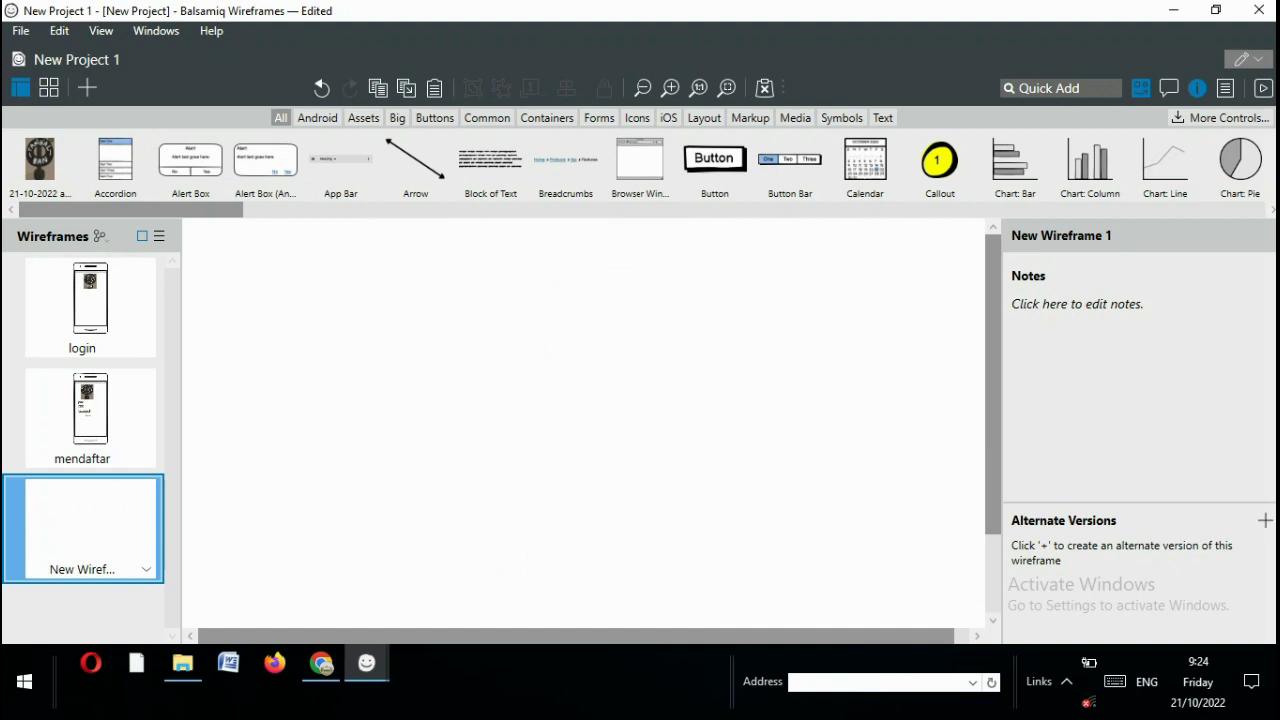
key(ctrl+v)
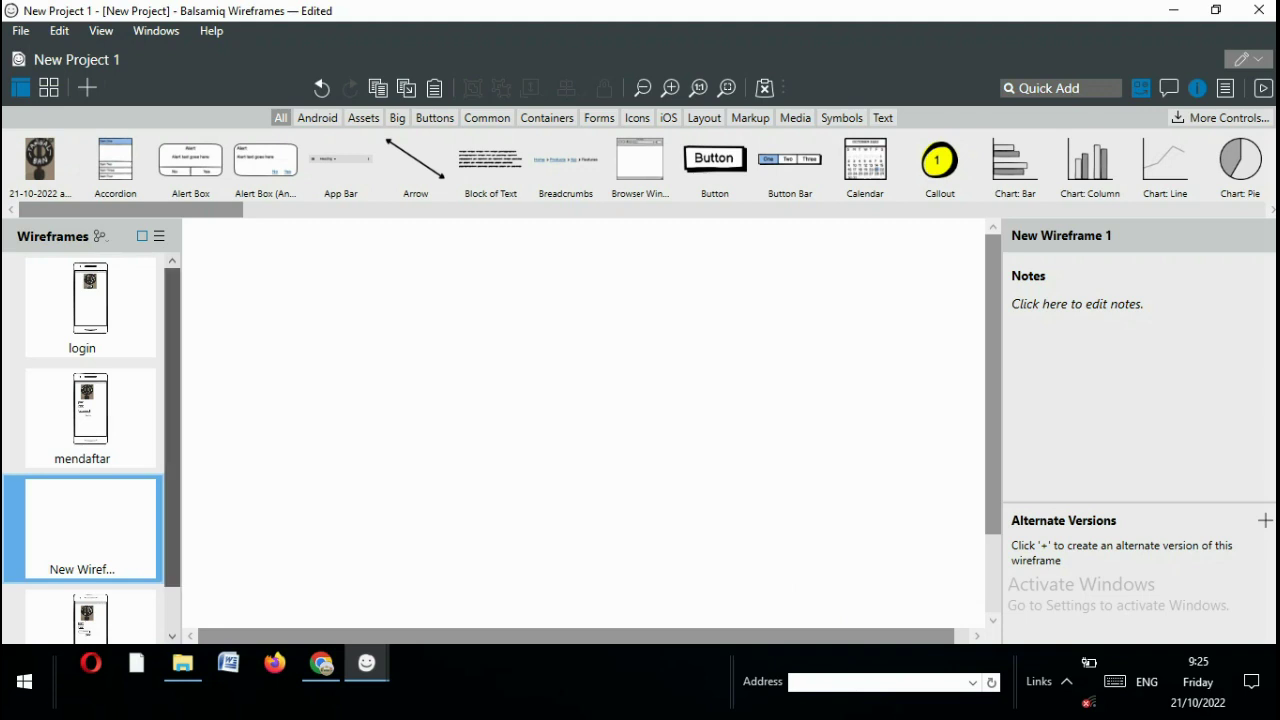
Cut the empty New Wireframe 1 from the project and open the mendaftar (1) copy
scroll(82, 470, down, 1)
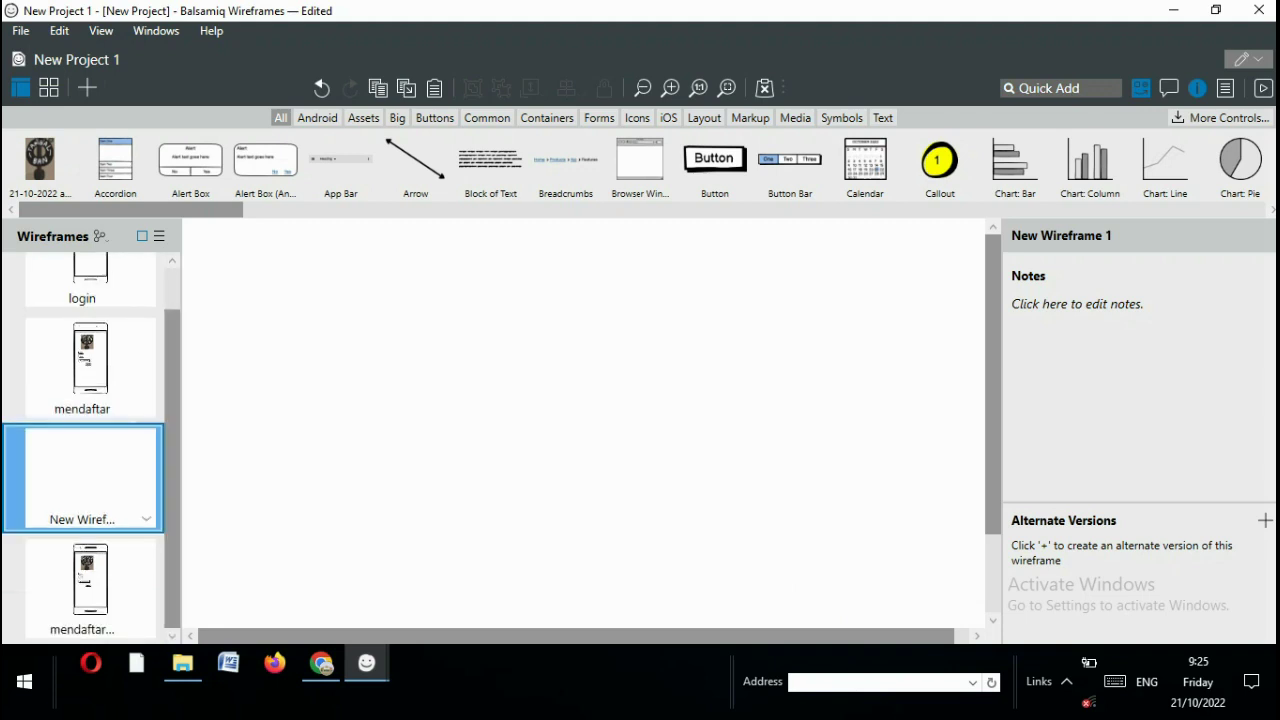
right_click(116, 463)
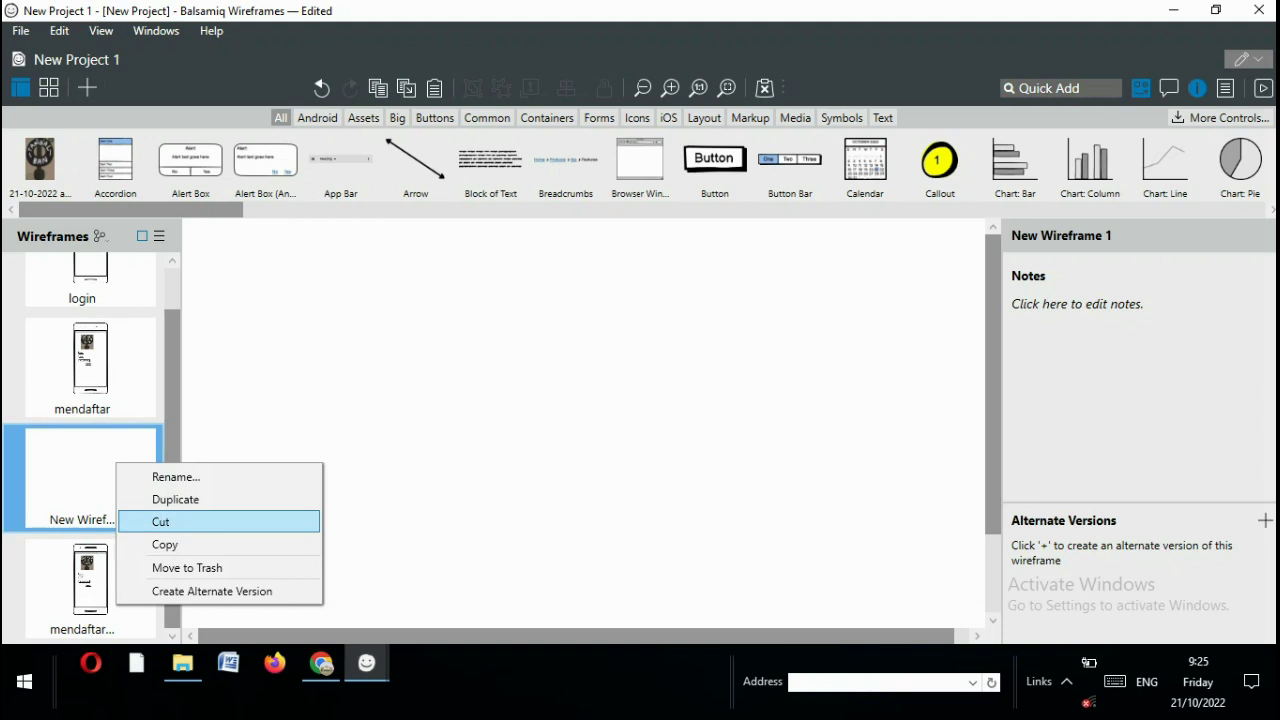
click(160, 521)
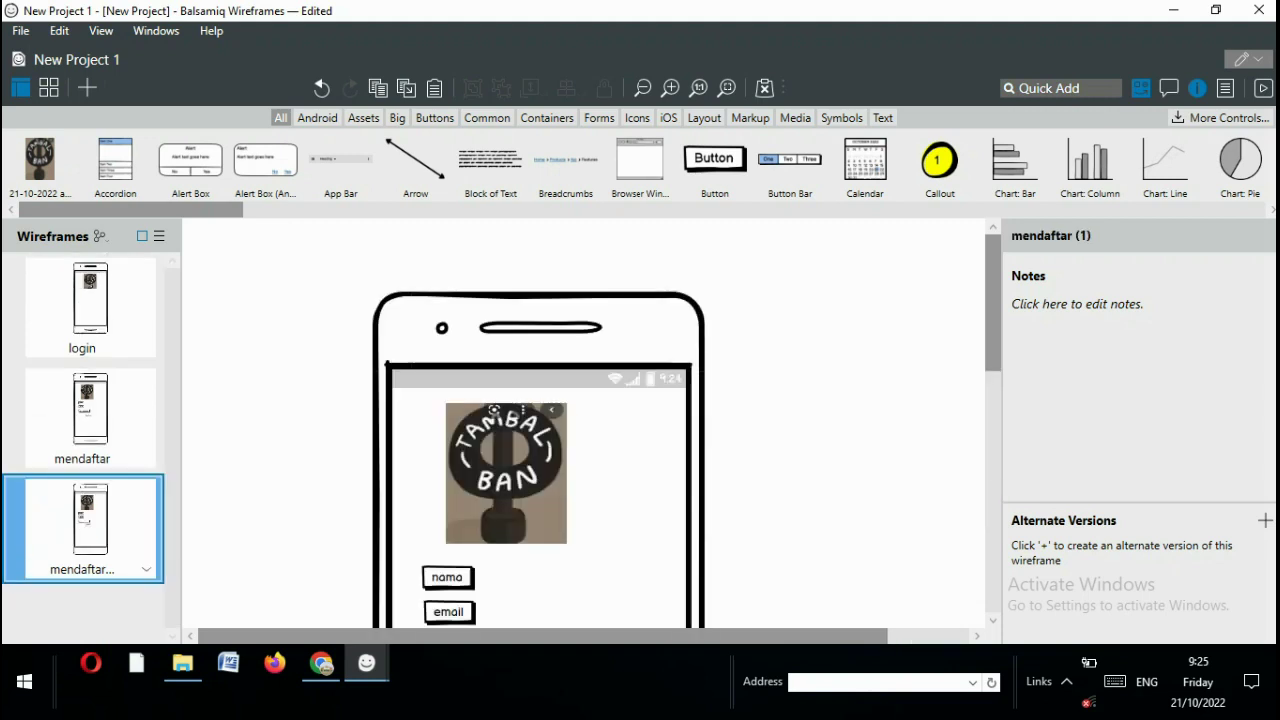
click(82, 410)
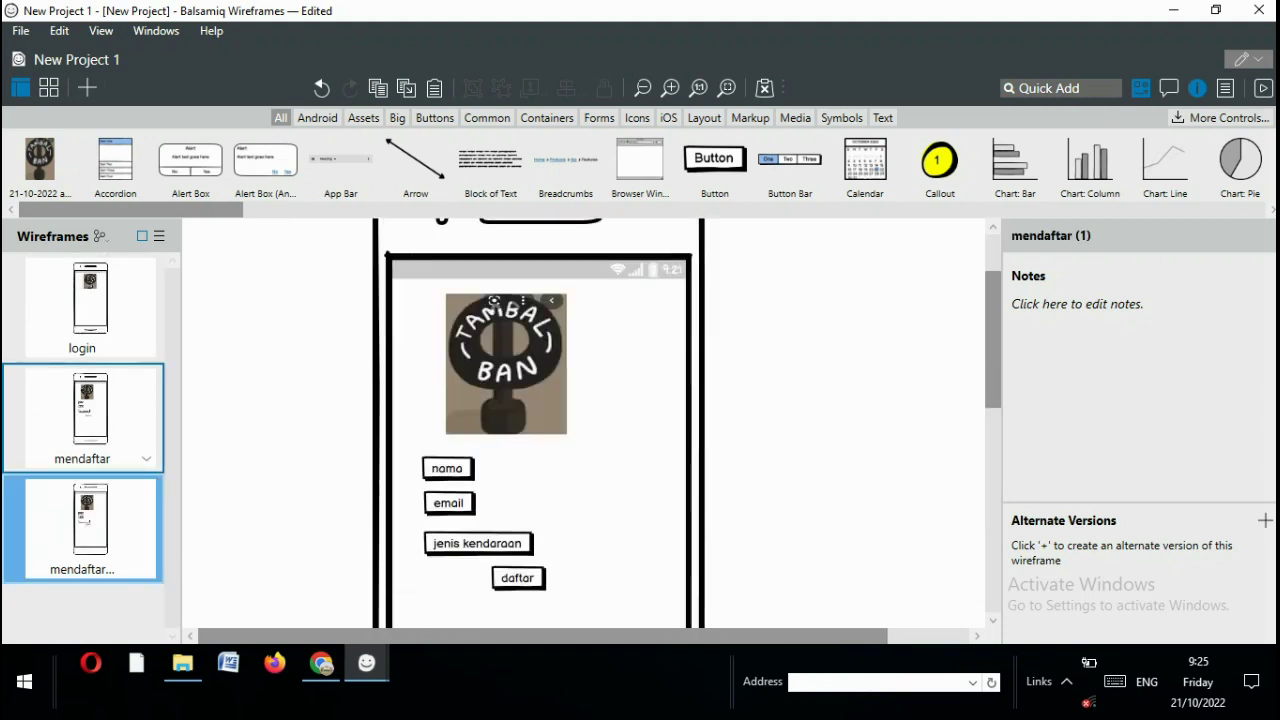
click(90, 520)
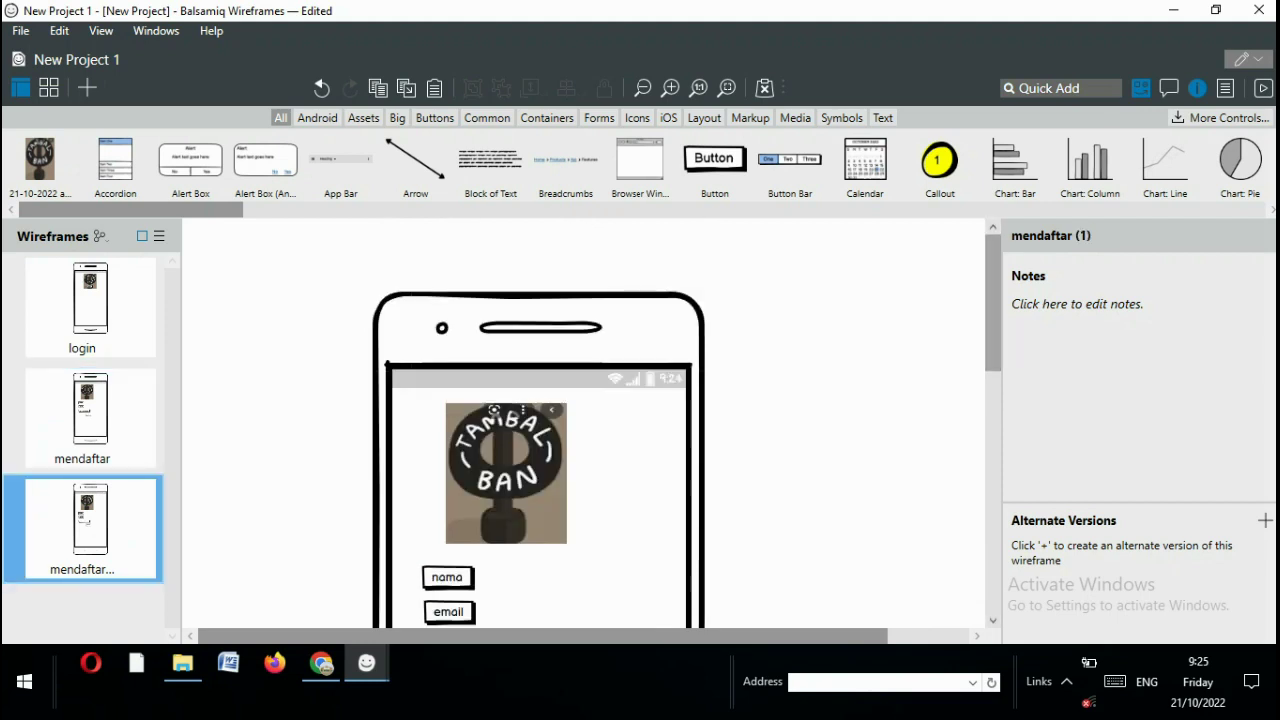
Delete the jenis kendaraan and daftar buttons from the mendaftar (1) wireframe
scroll(583, 423, down, 2)
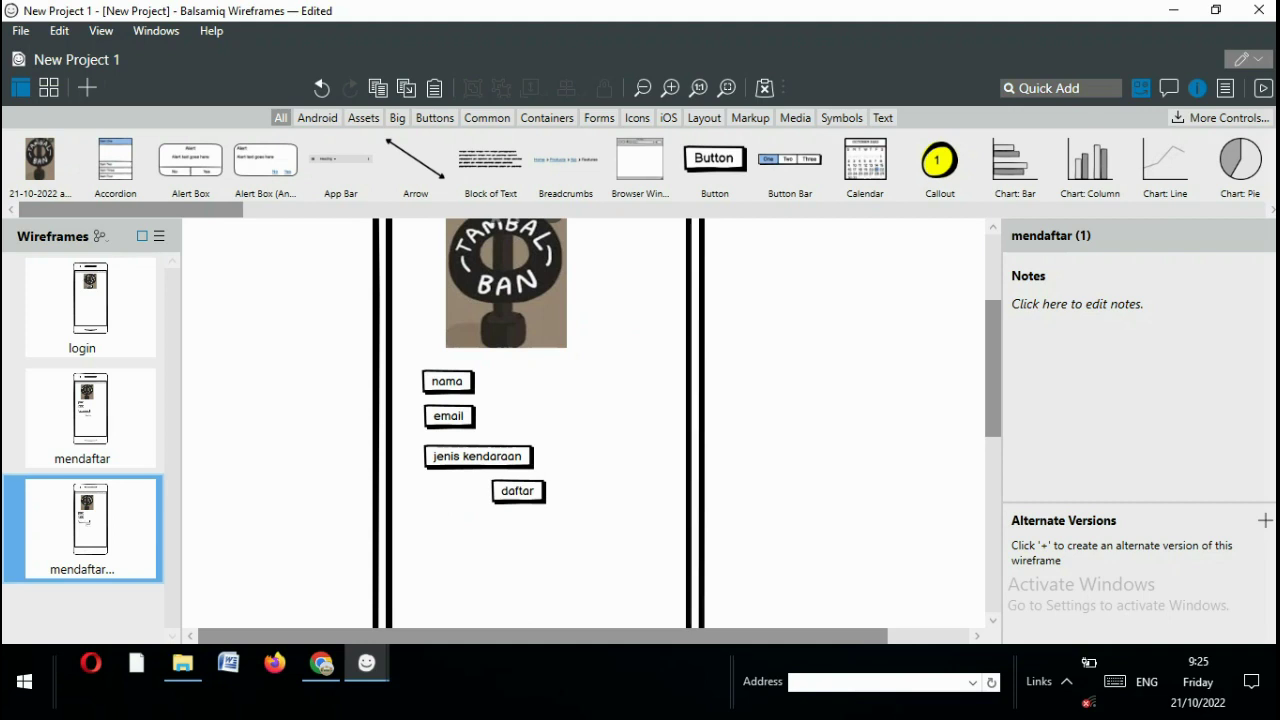
click(478, 456)
key(Delete)
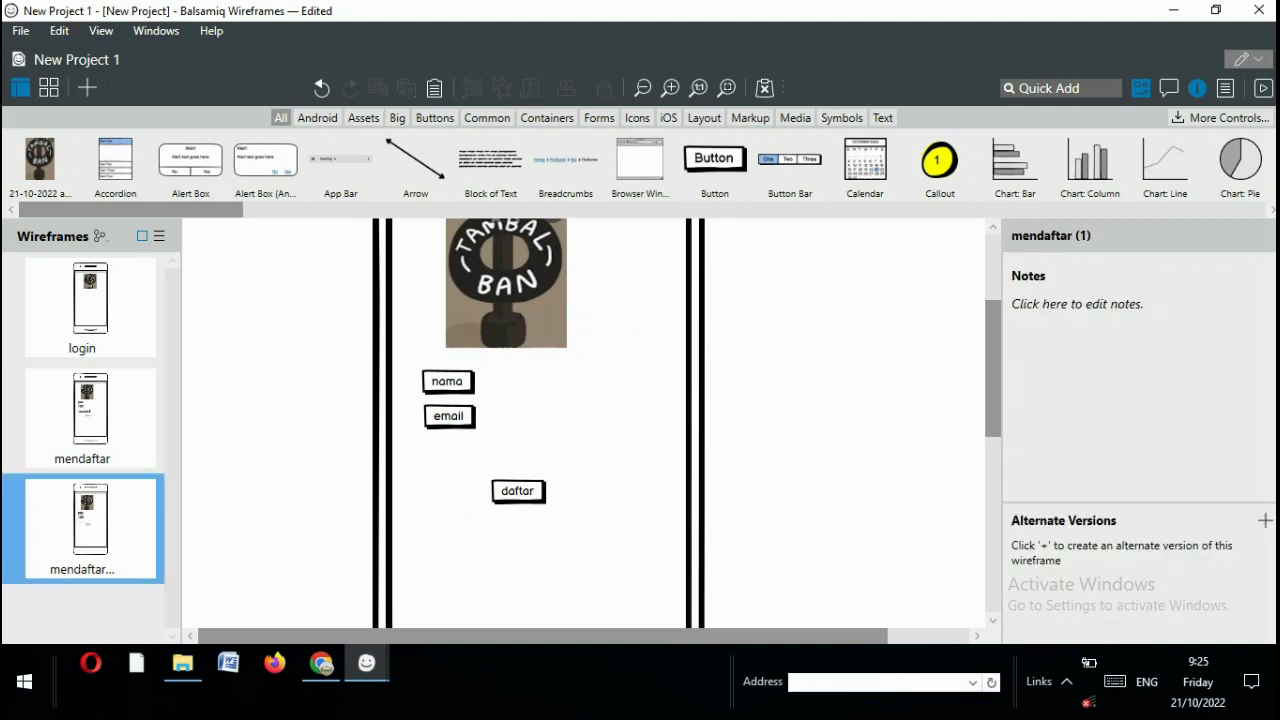
click(518, 490)
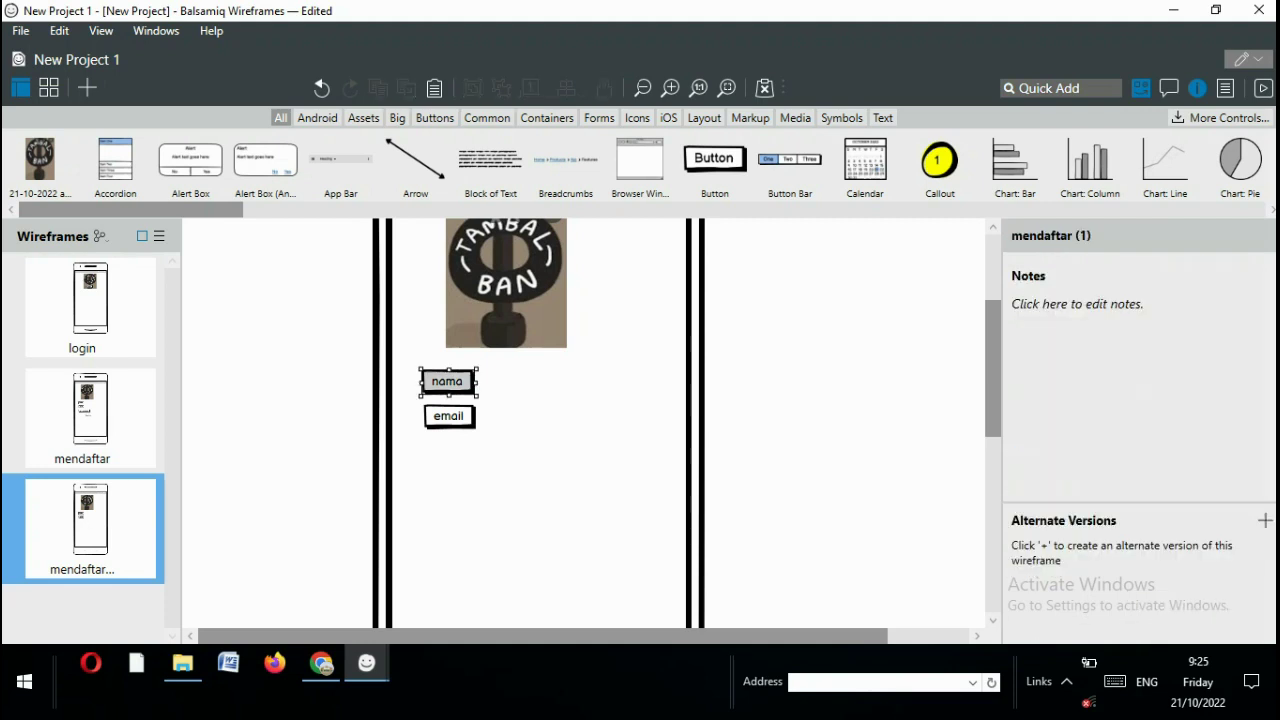
Relabel the nama button in the mendaftar (1) wireframe as paswed
key(Return)
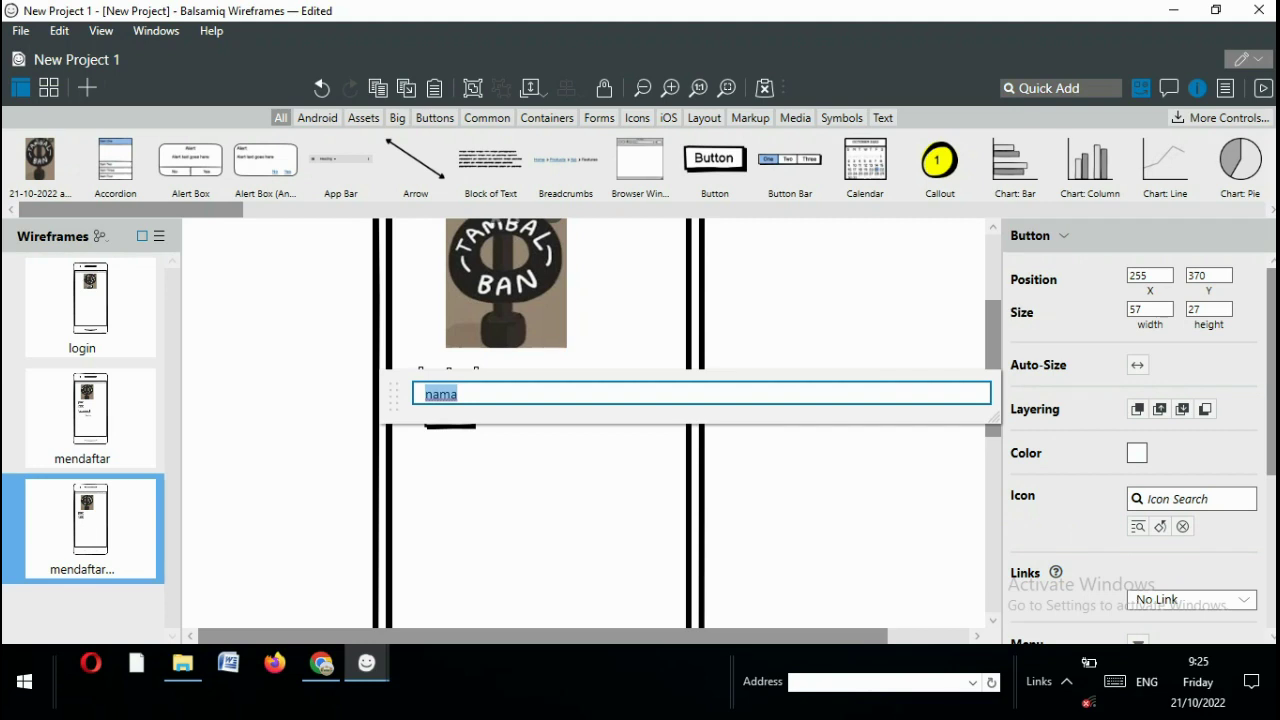
text(paswed)
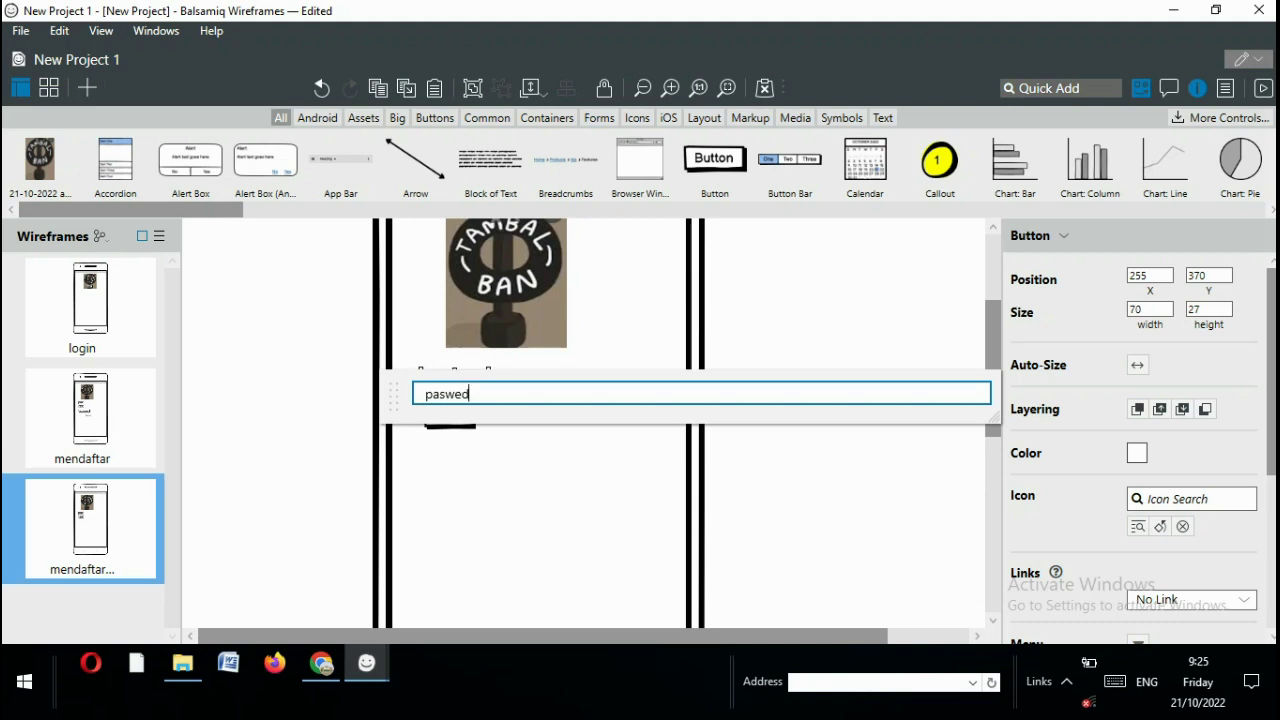
key(Return)
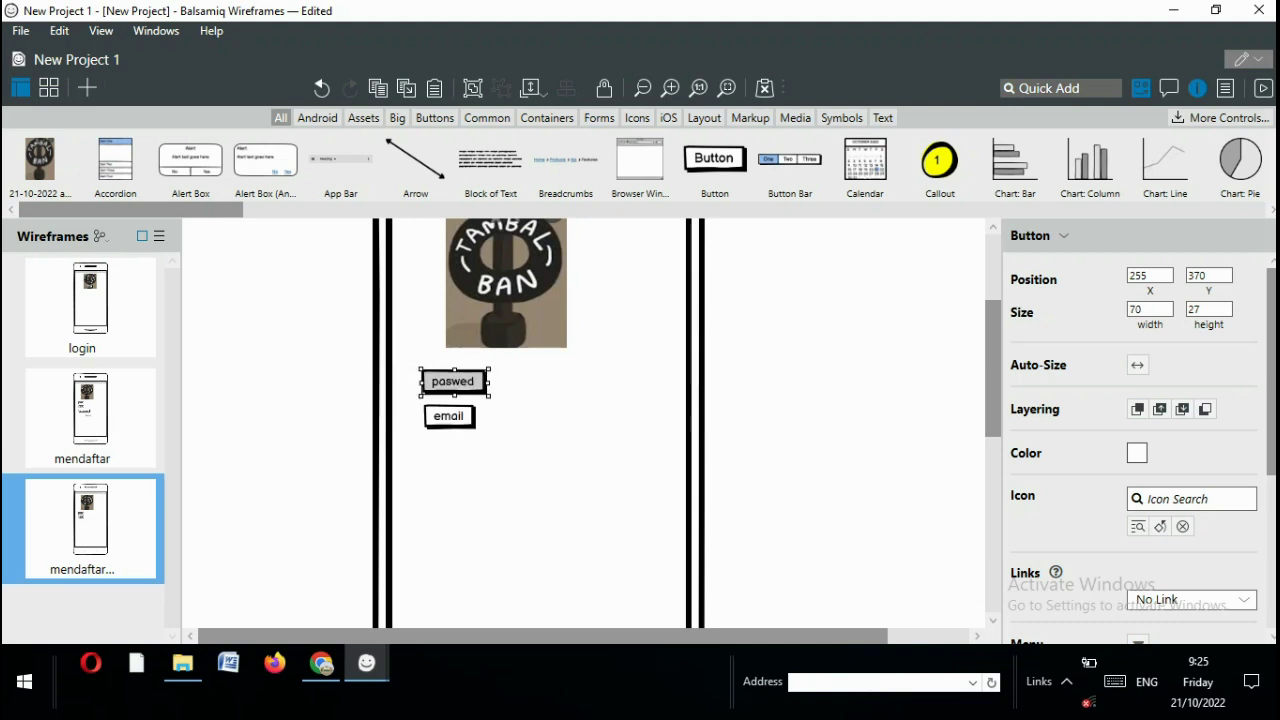
Relabel the email button in the mendaftar (1) wireframe as use name
click(550, 500)
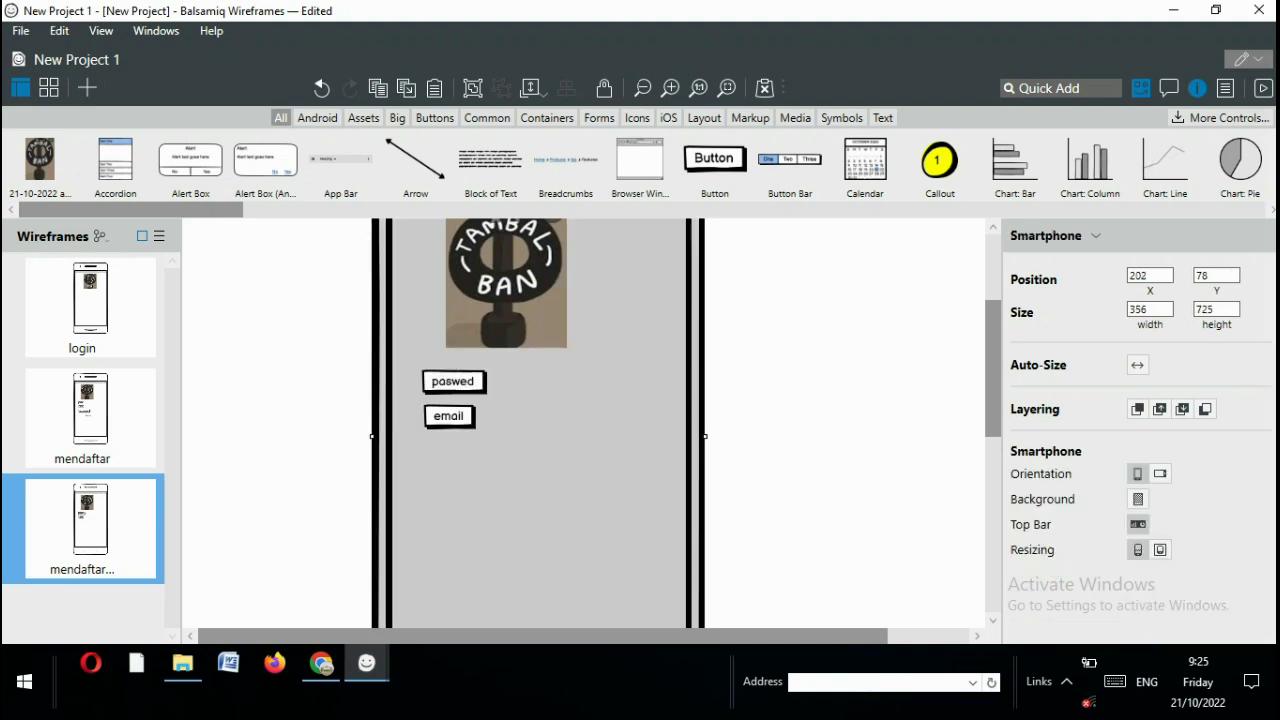
click(449, 416)
key(Return)
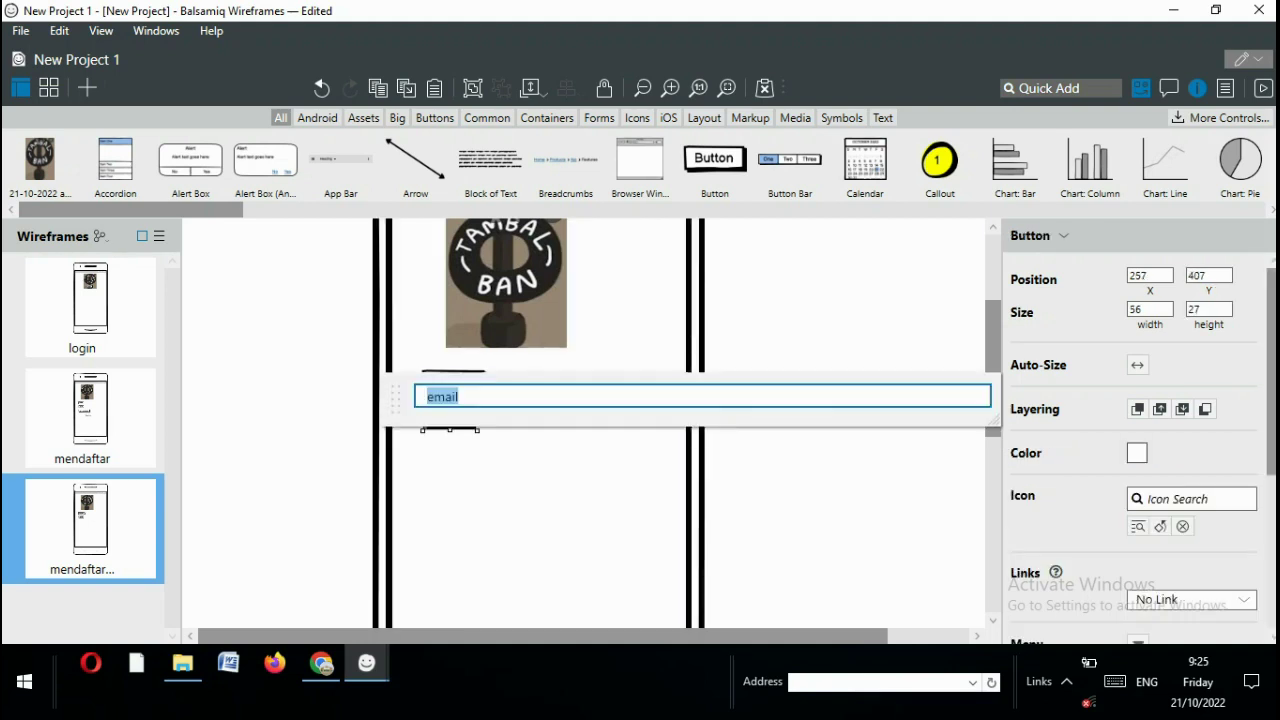
text(use nama)
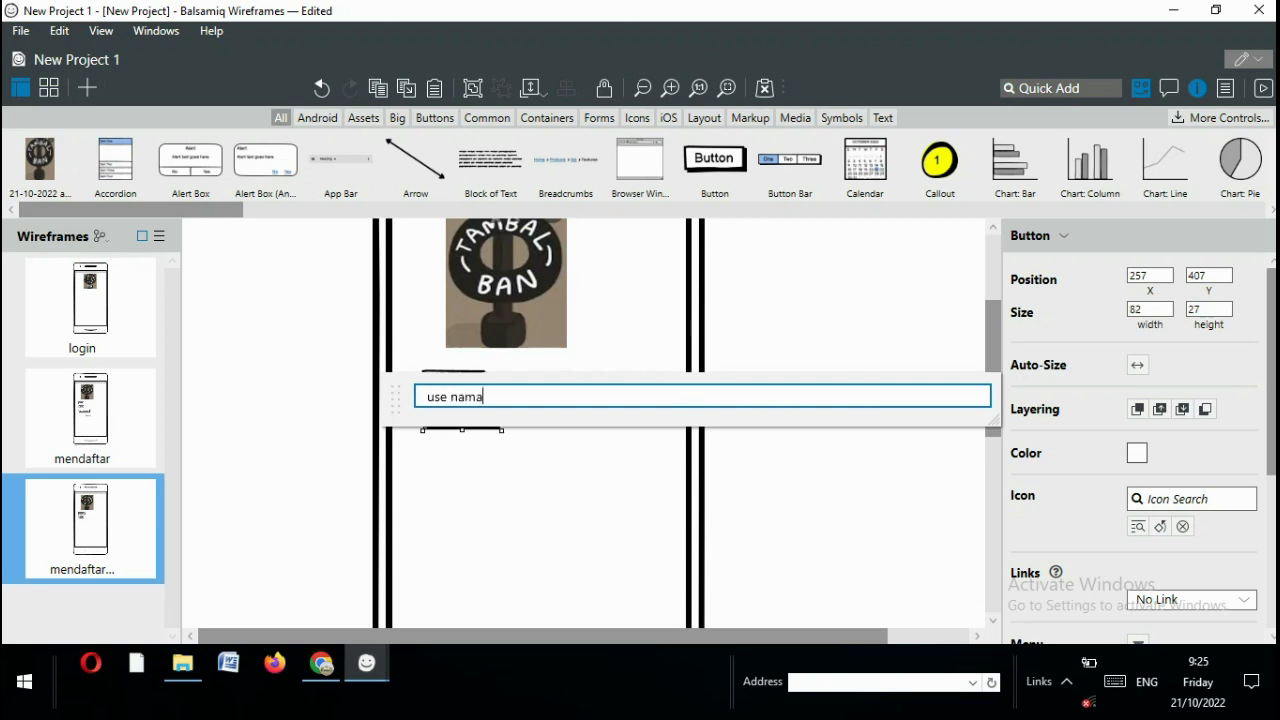
key(BackSpace)
text(e)
key(Return)
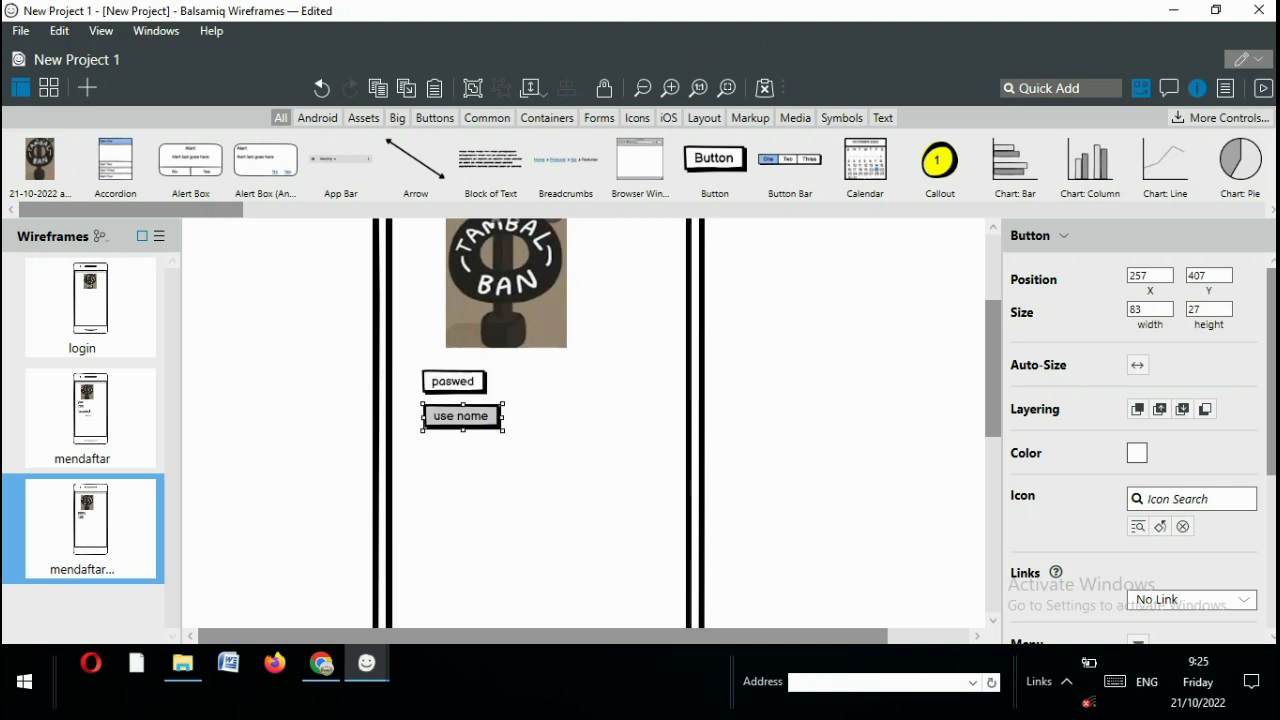
click(540, 500)
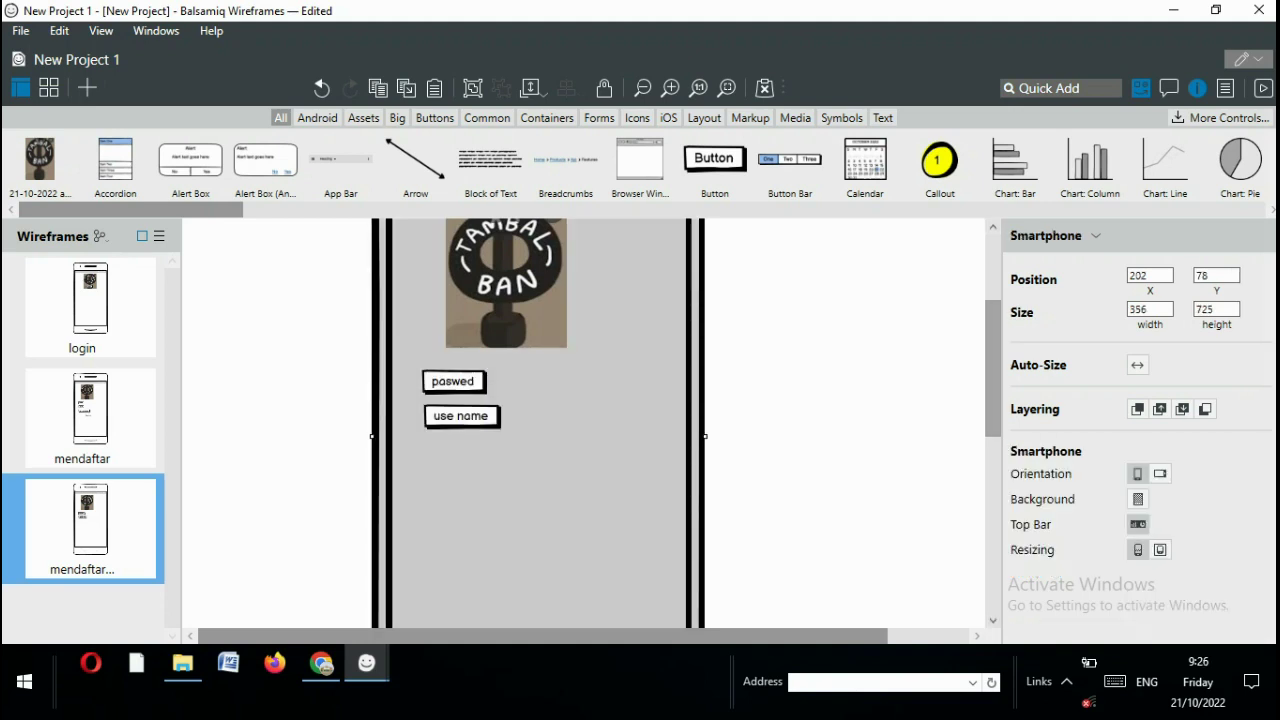
Rename the mendaftar (1) wireframe as login aplikasi
scroll(540, 420, up, 1)
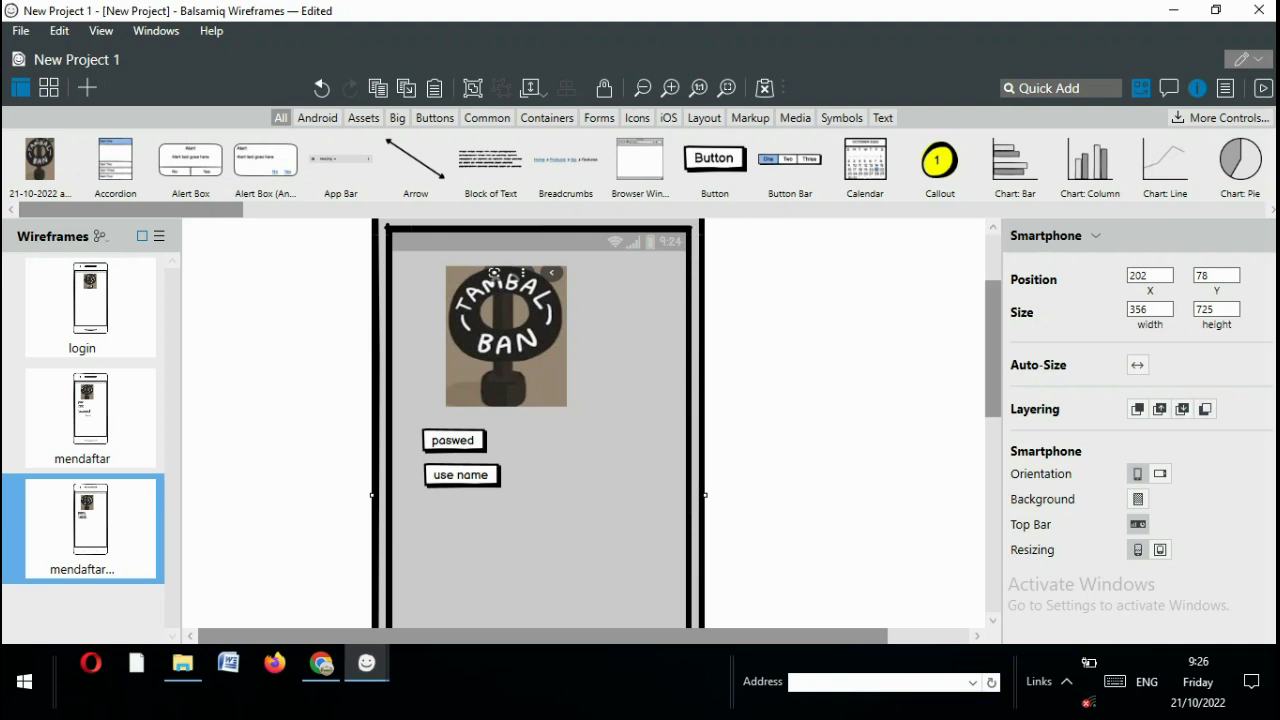
scroll(540, 420, up, 2)
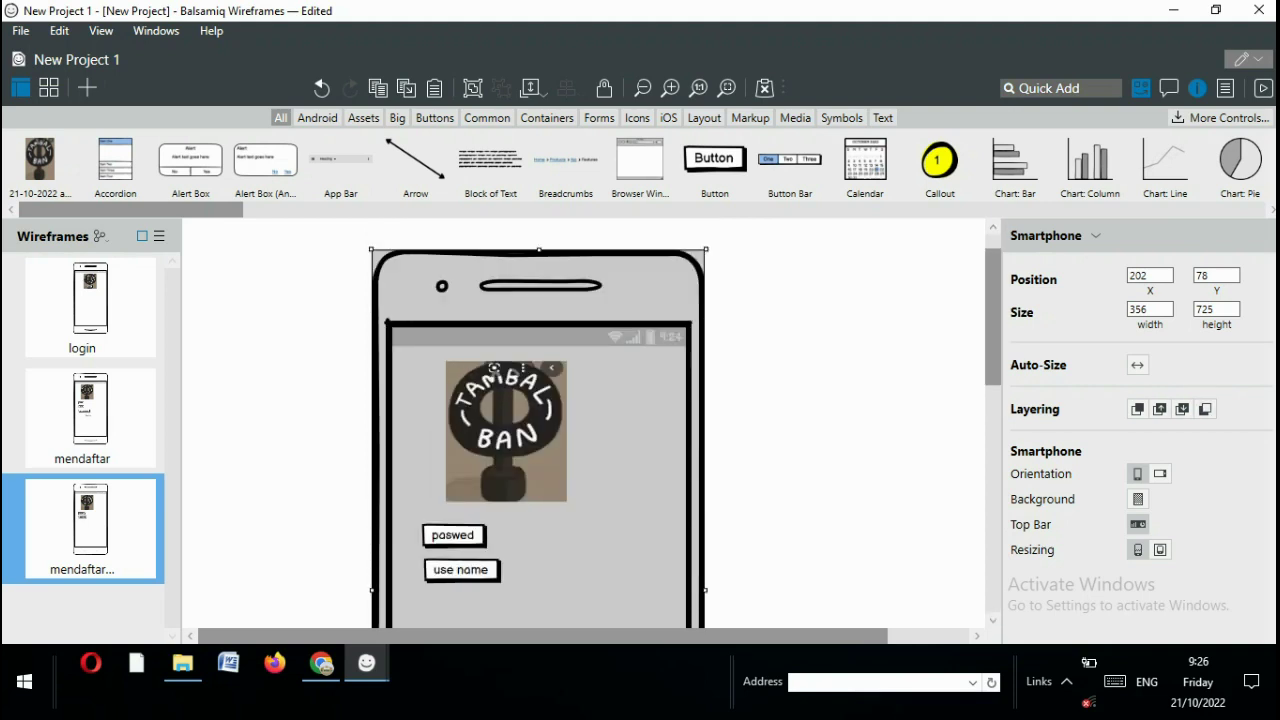
click(90, 300)
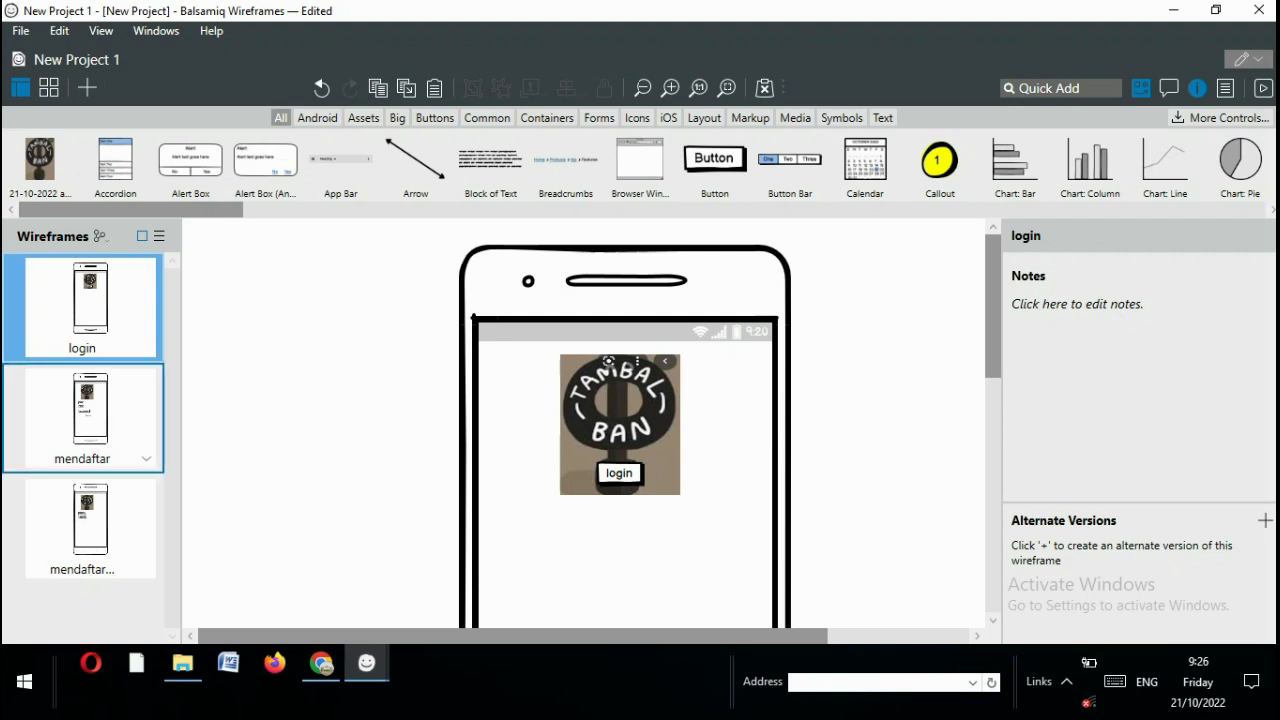
click(90, 410)
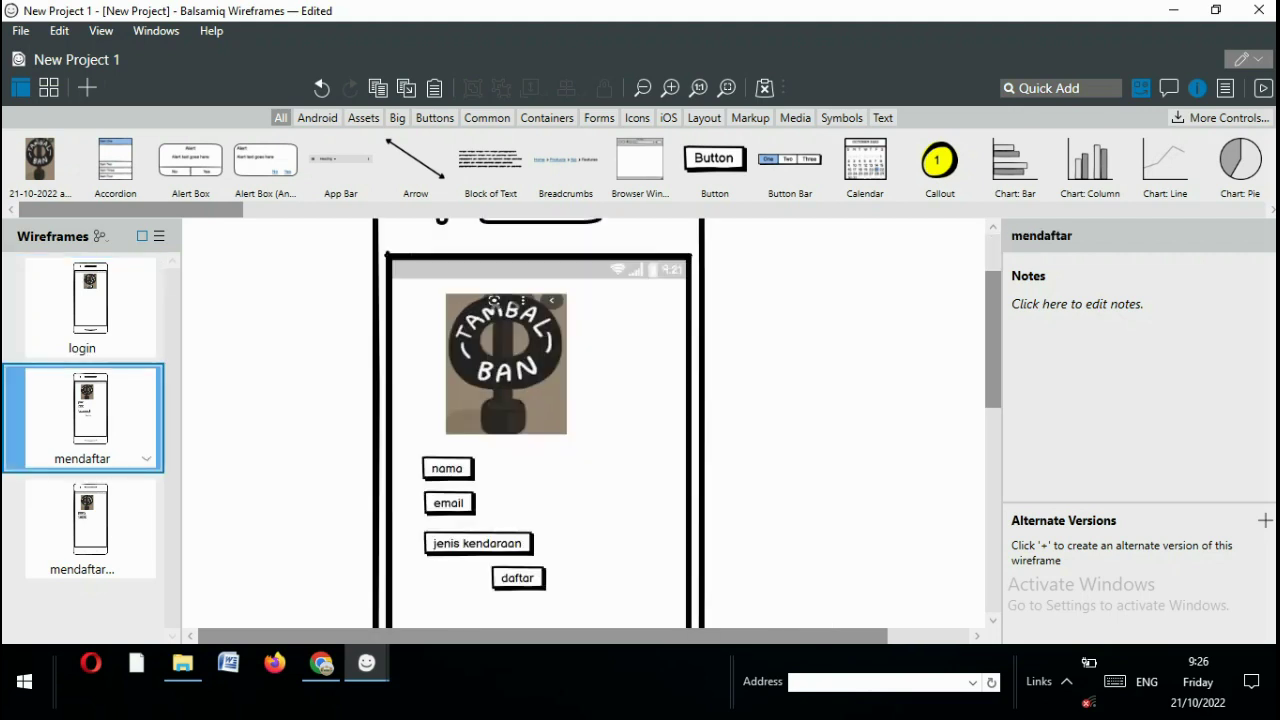
click(90, 520)
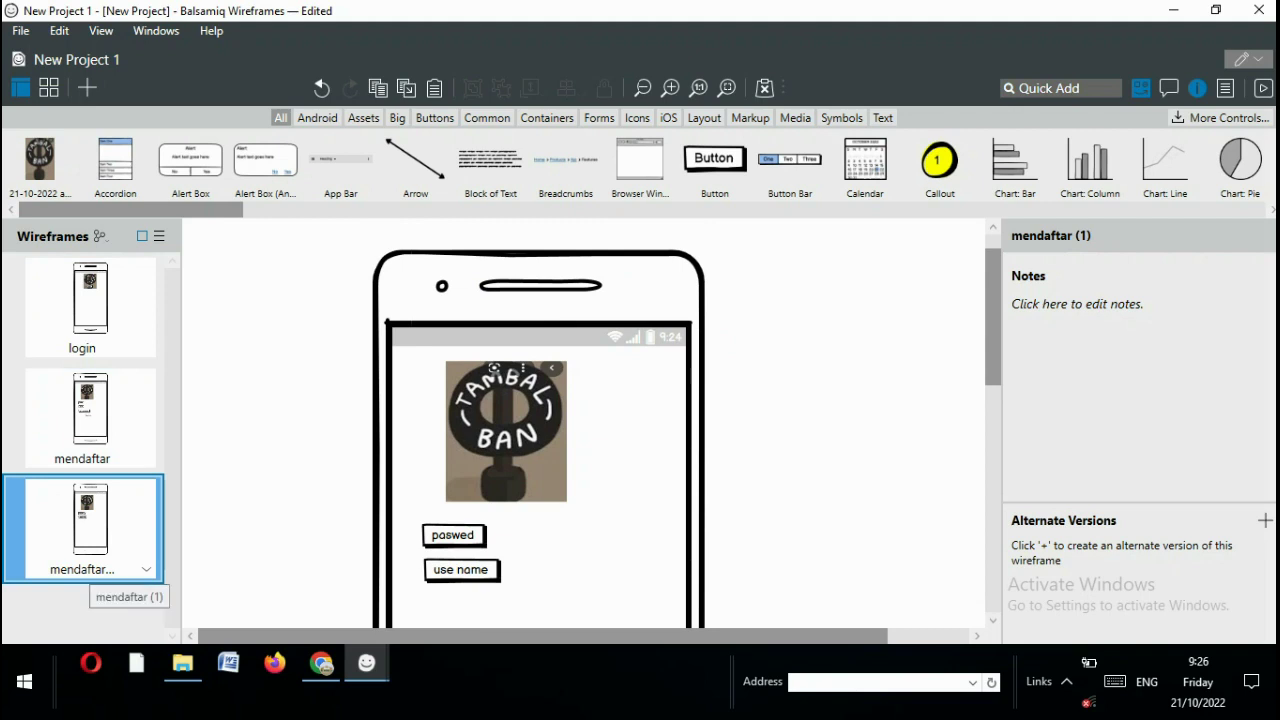
right_click(90, 498)
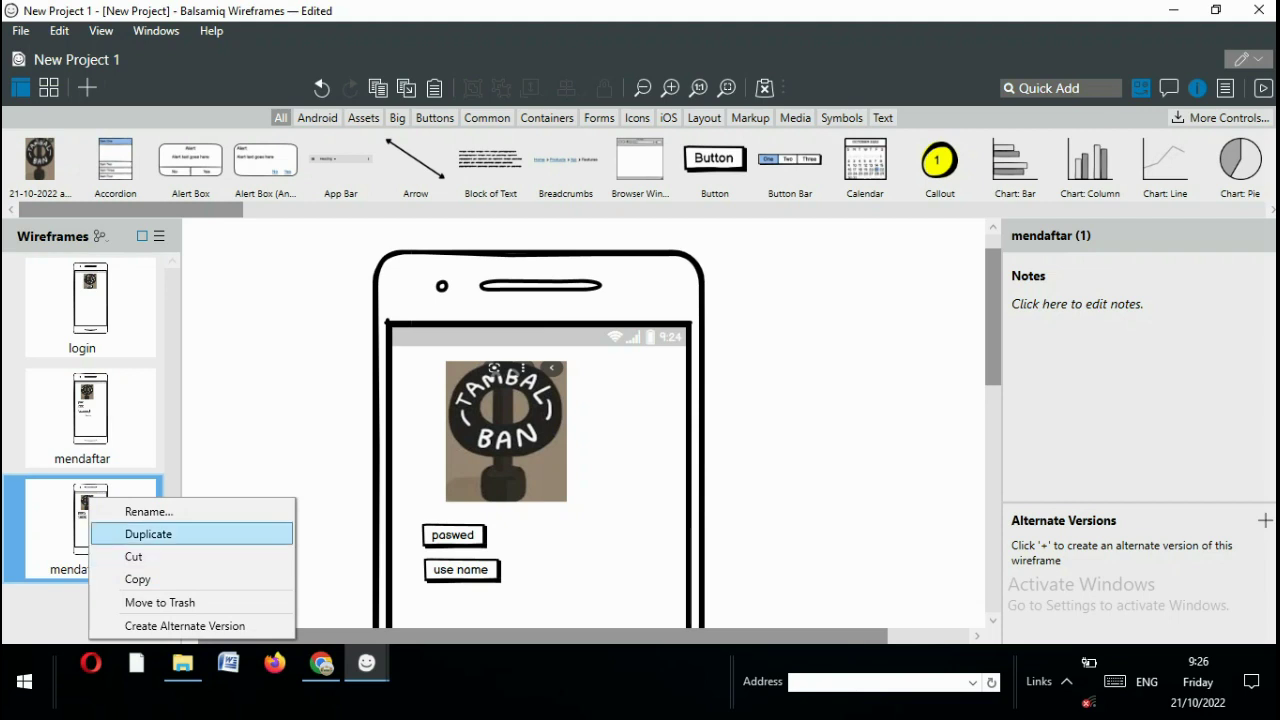
key(Return)
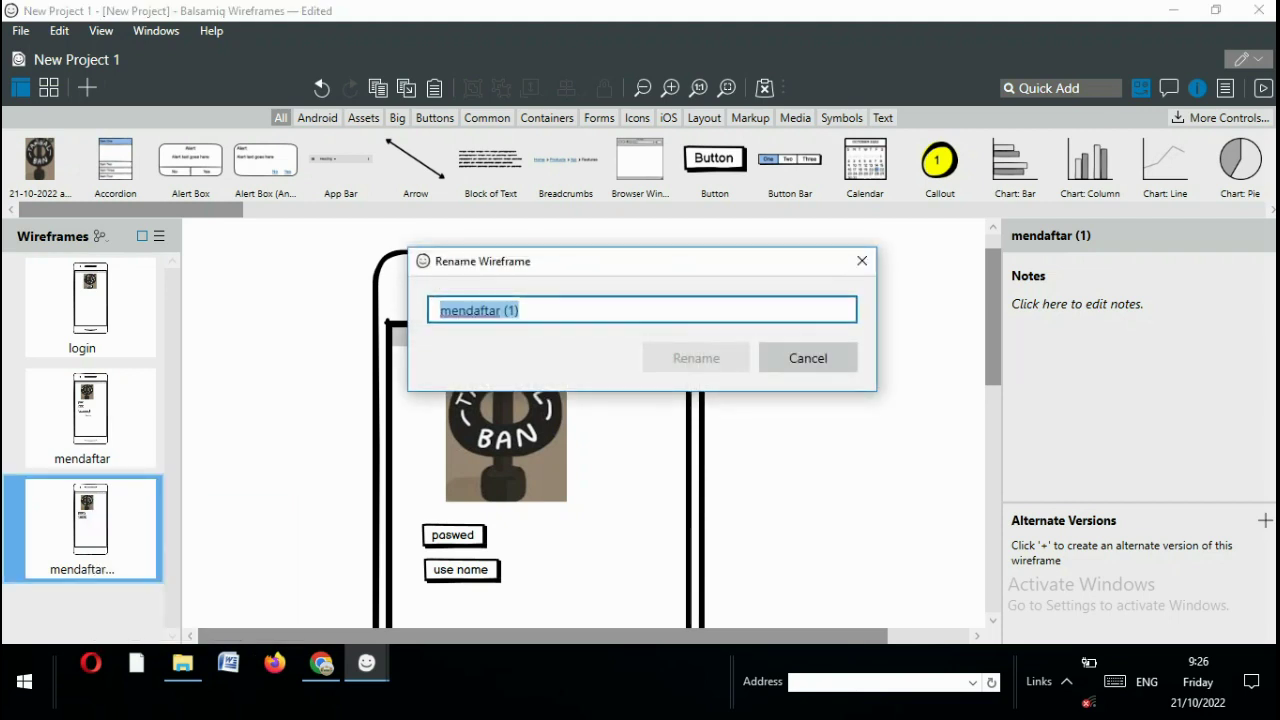
text(lo)
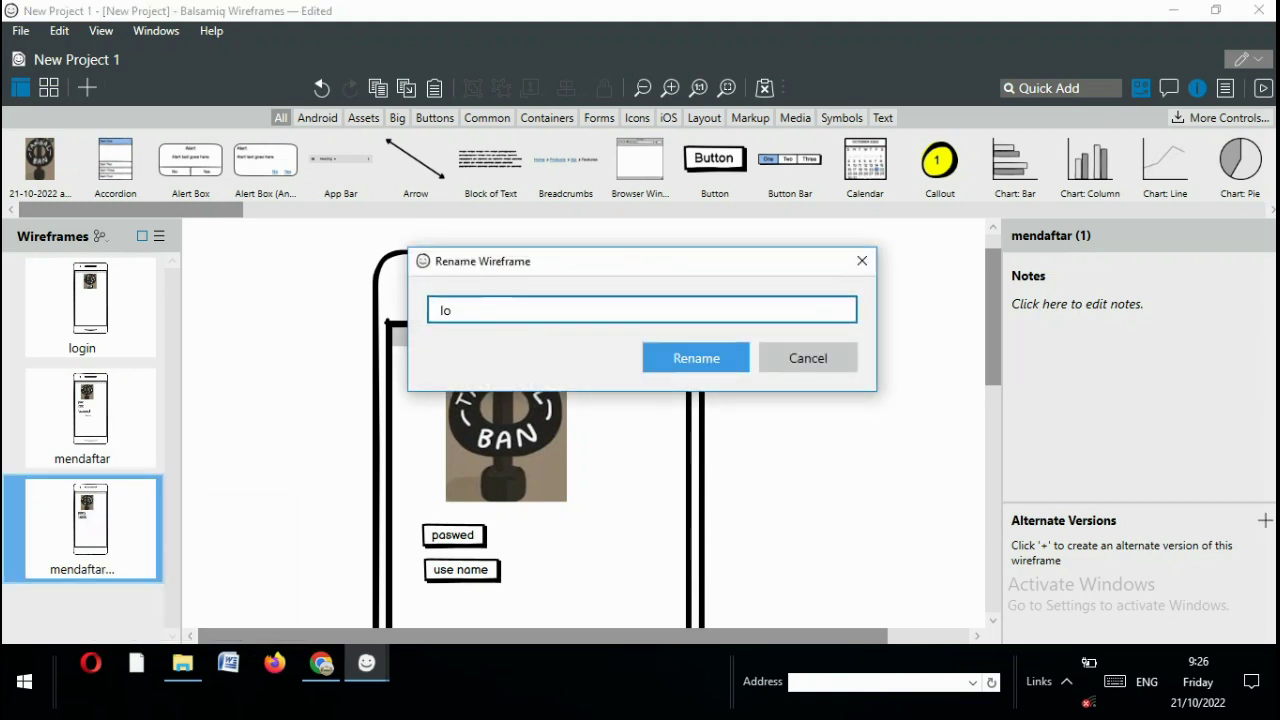
text(gin aplikasi)
key(Return)
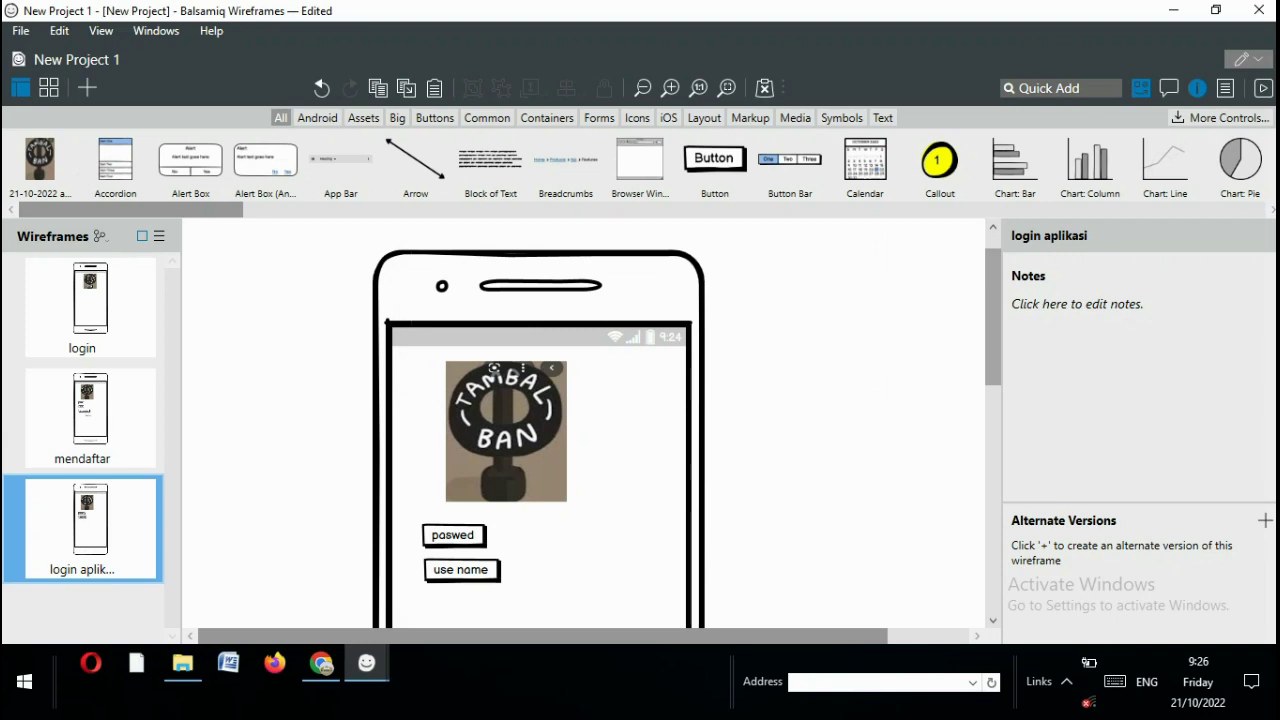
Open the login wireframe for editing
scroll(584, 420, down, 3)
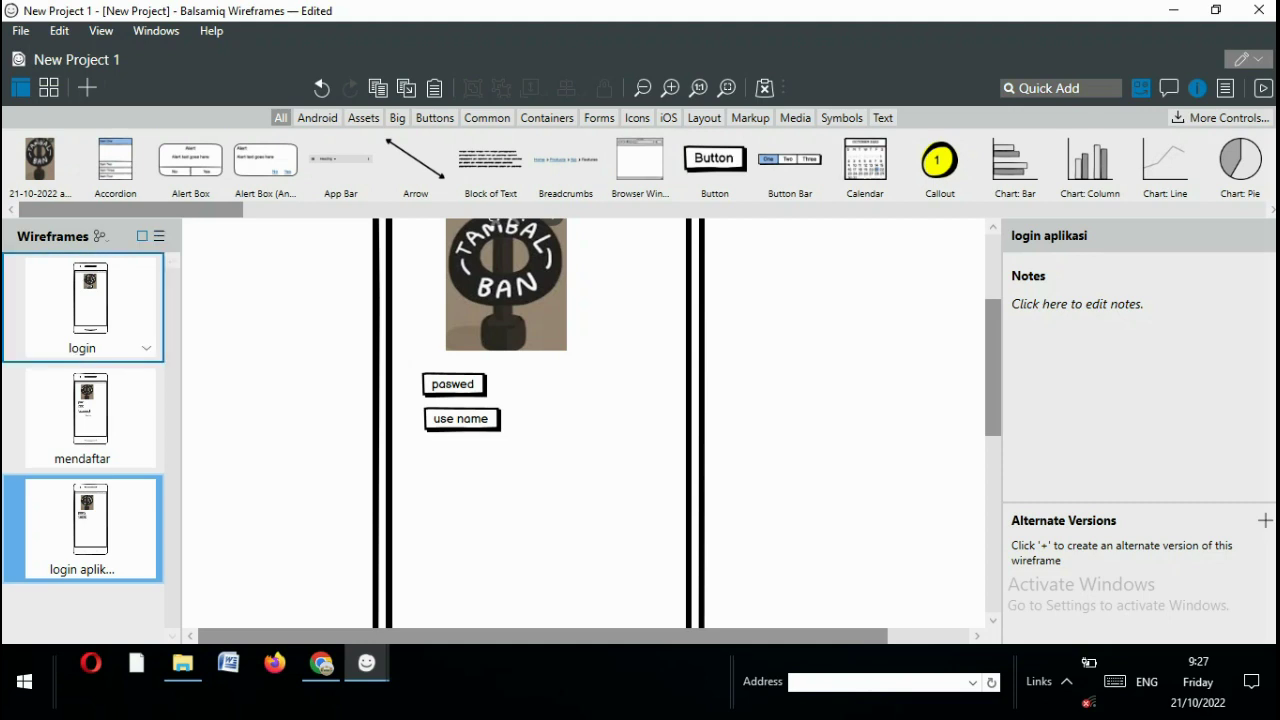
click(90, 300)
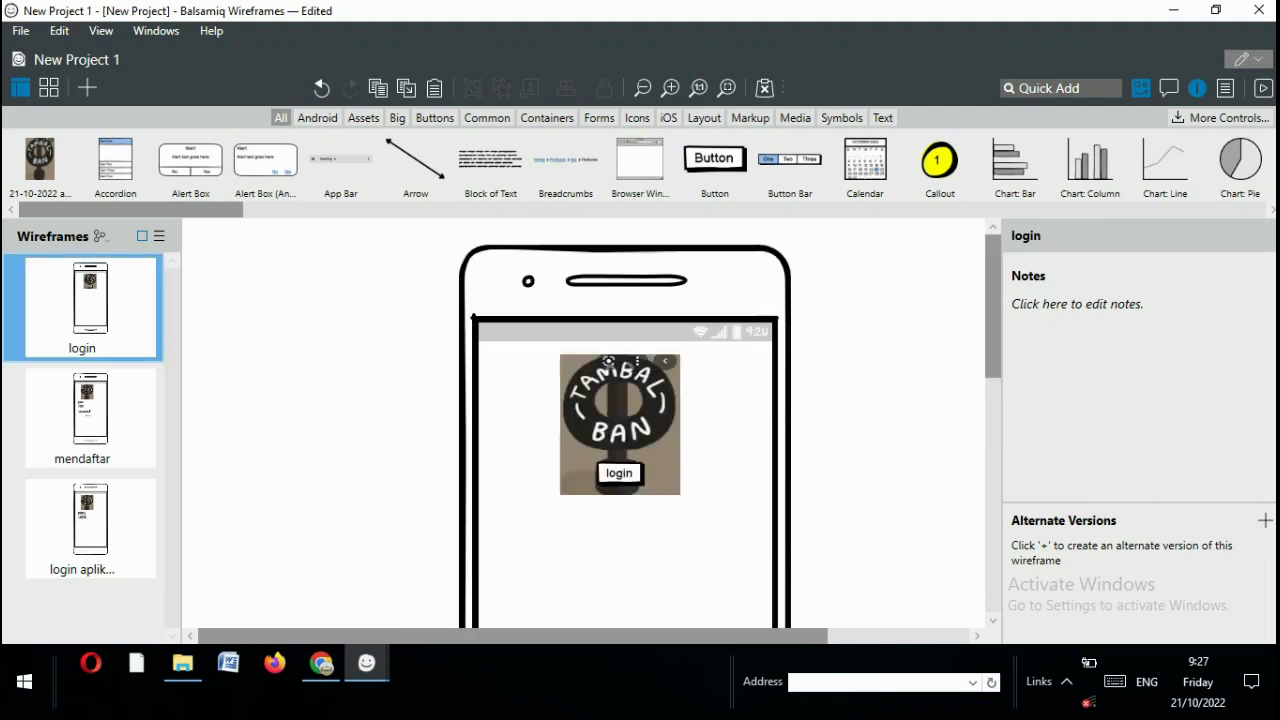
click(608, 361)
double_click(608, 361)
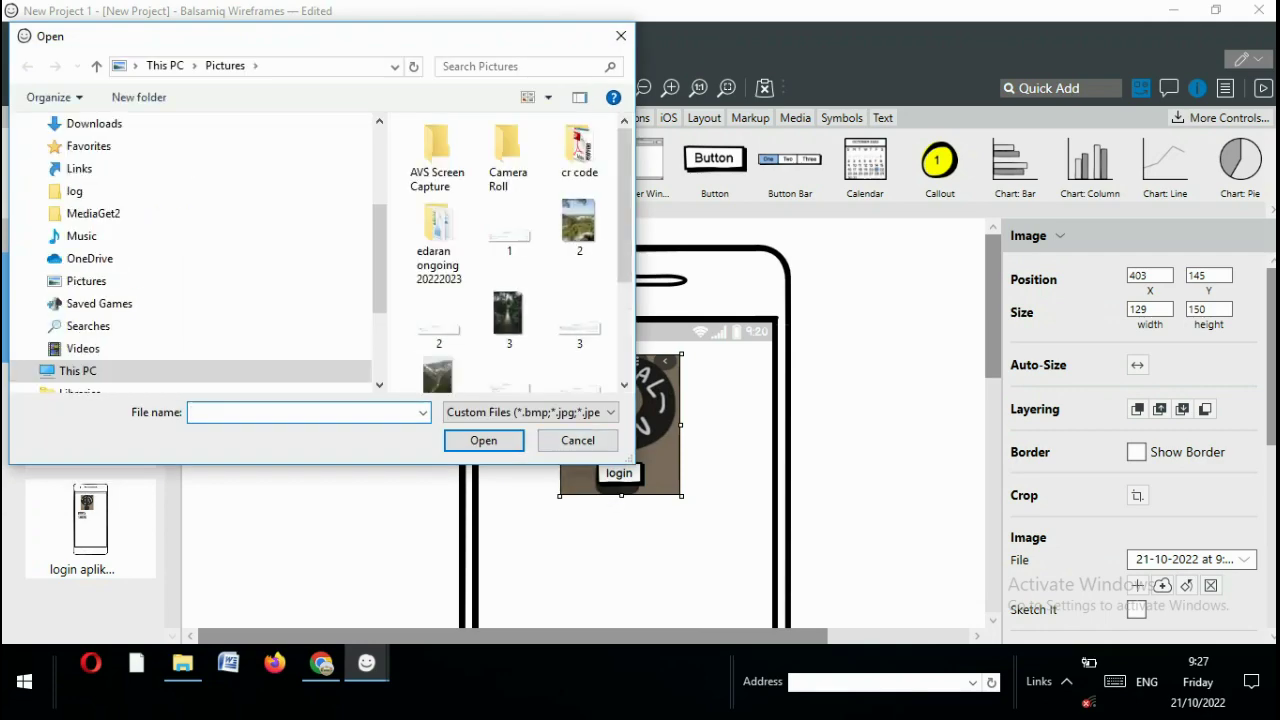
click(616, 36)
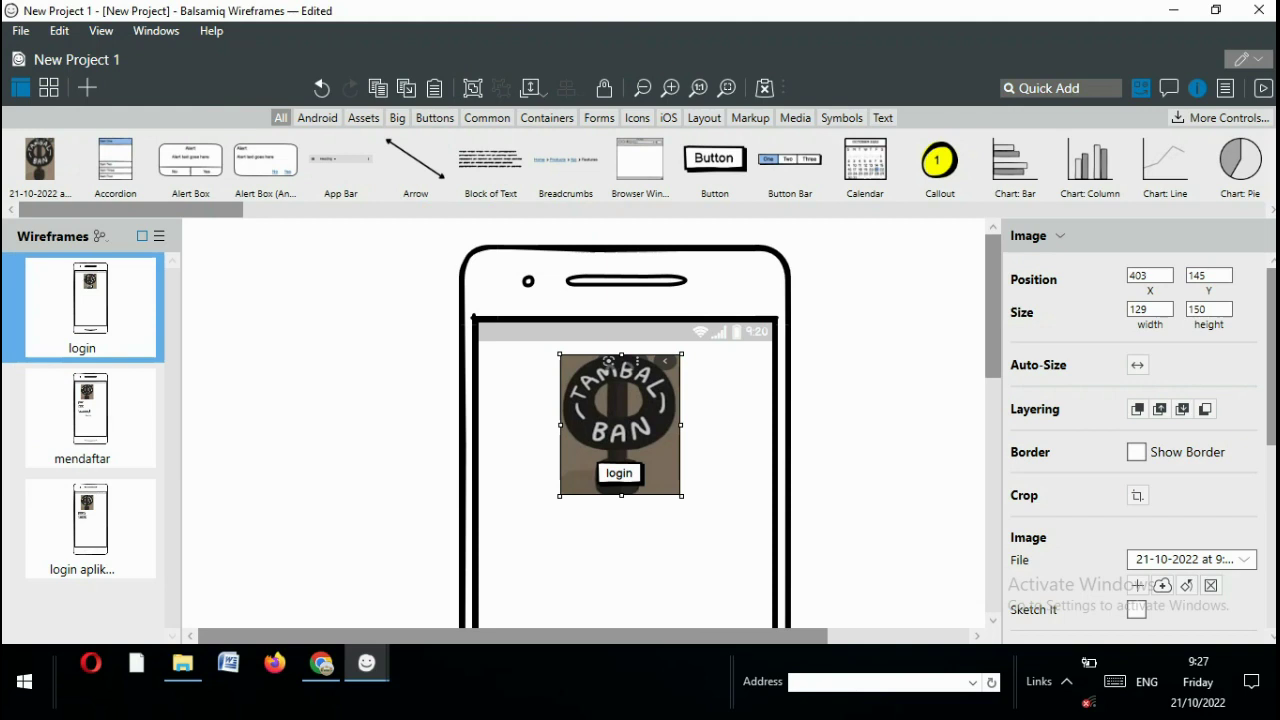
Link the login button over the TAMBAL BAN image to the mendaftar wireframe
click(619, 473)
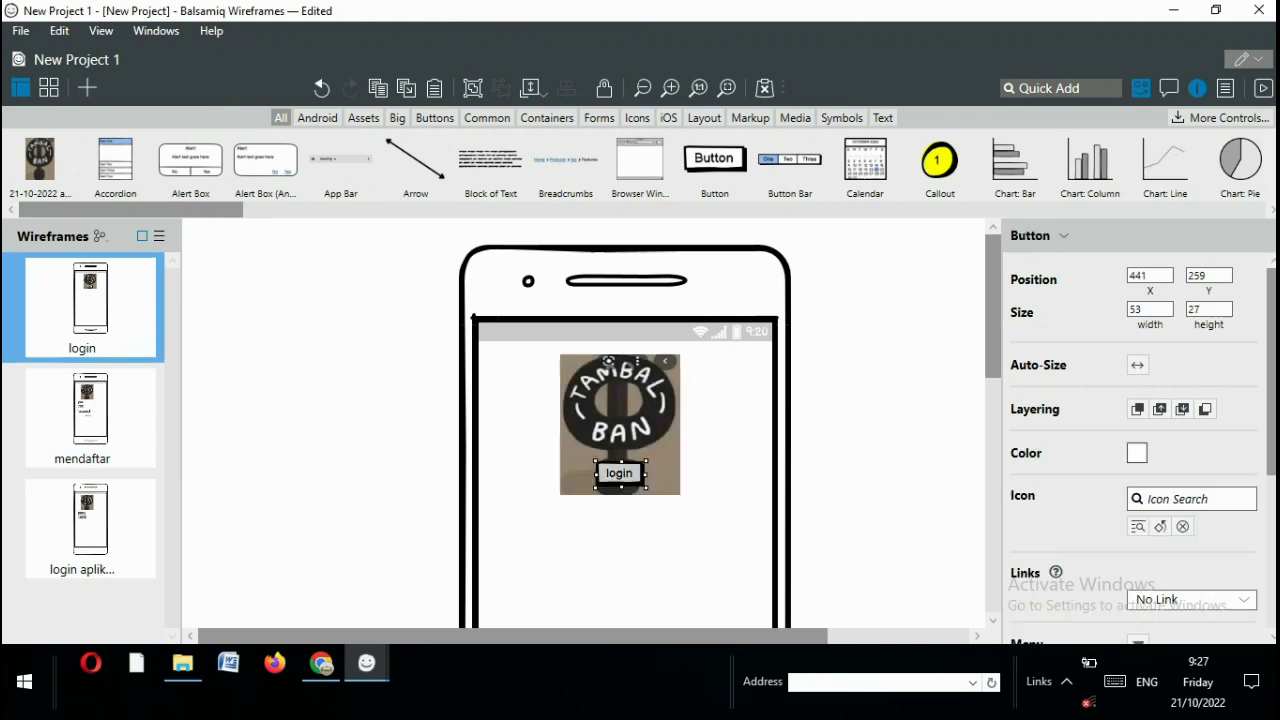
scroll(1130, 430, down, 2)
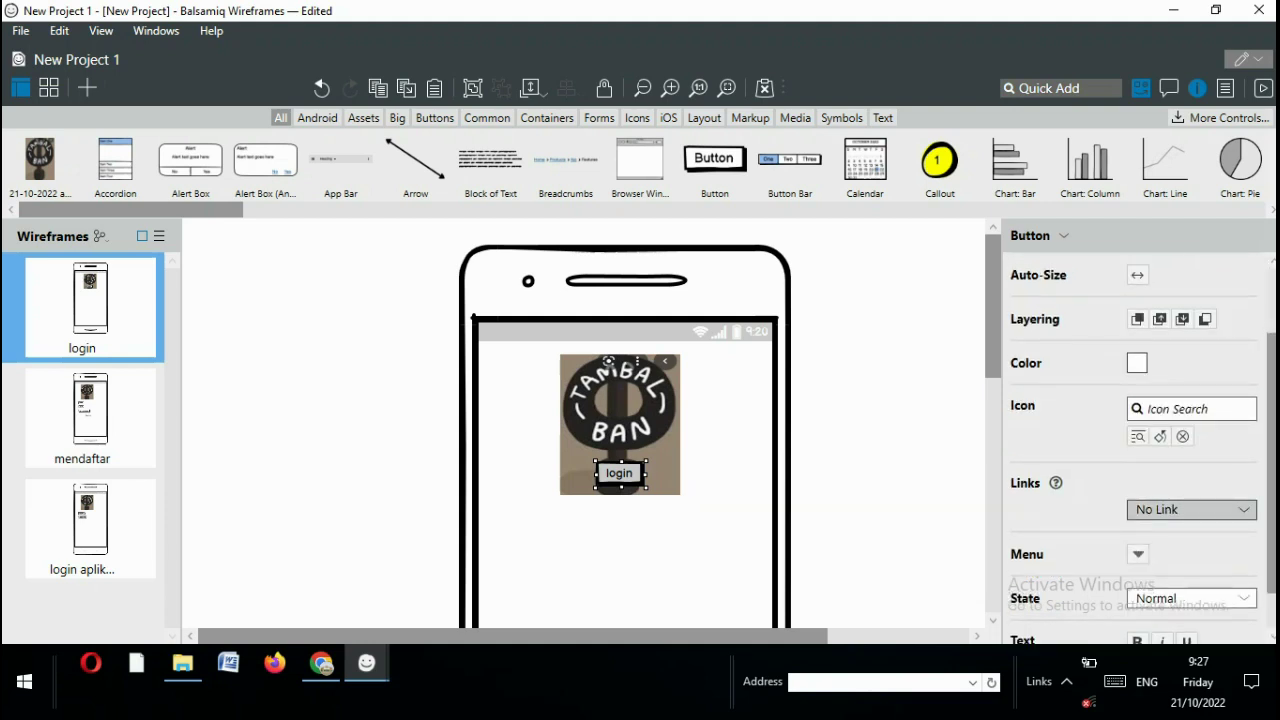
click(1190, 509)
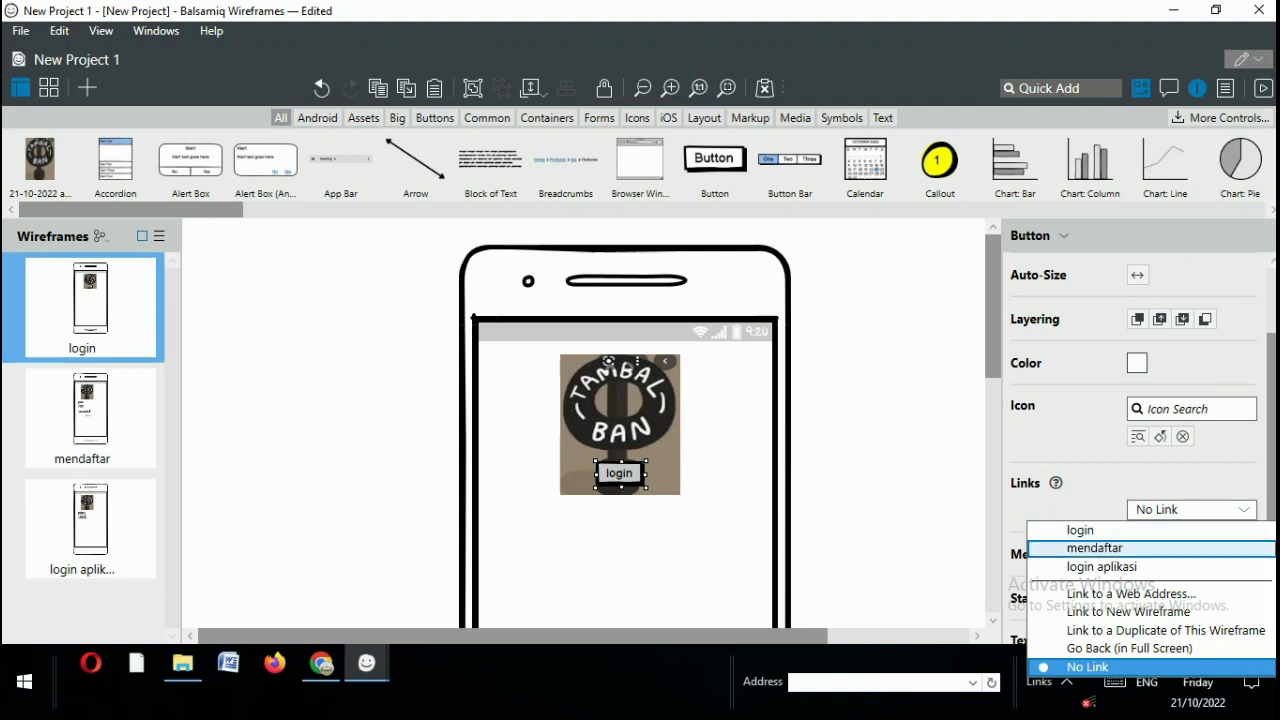
click(1095, 548)
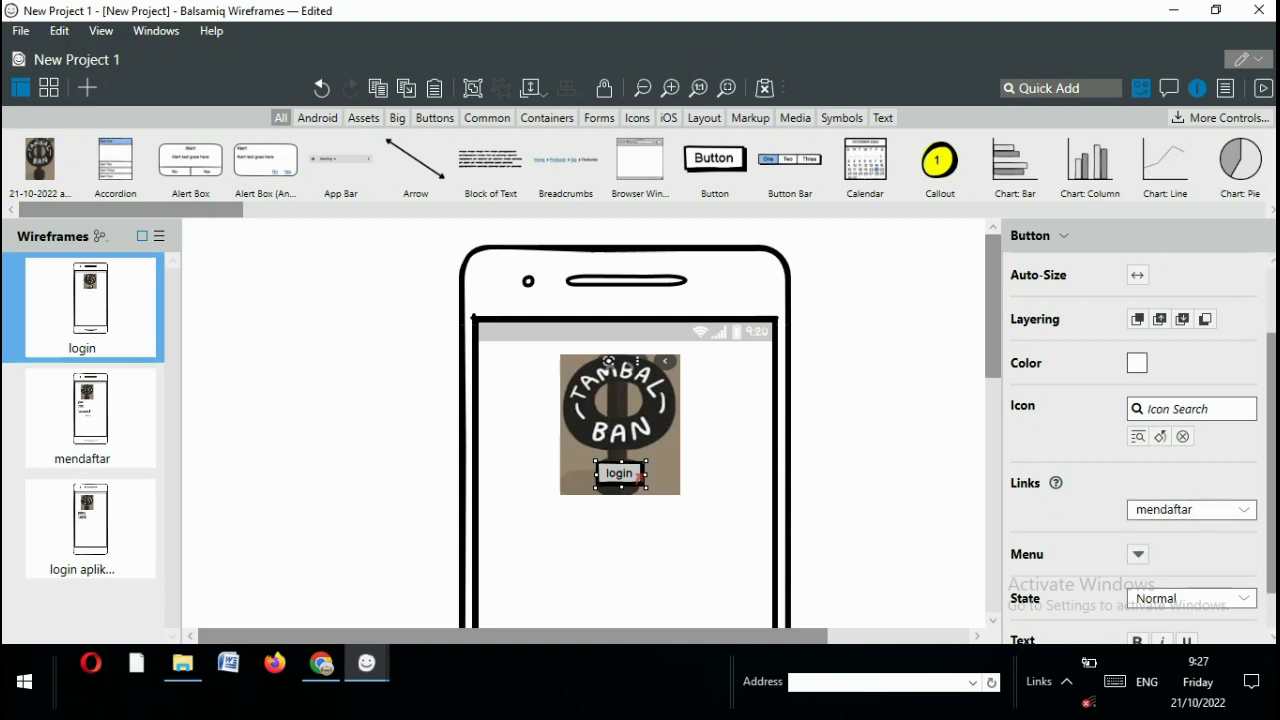
Link the daftar button in the mendaftar wireframe to the login aplikasi wireframe
click(90, 410)
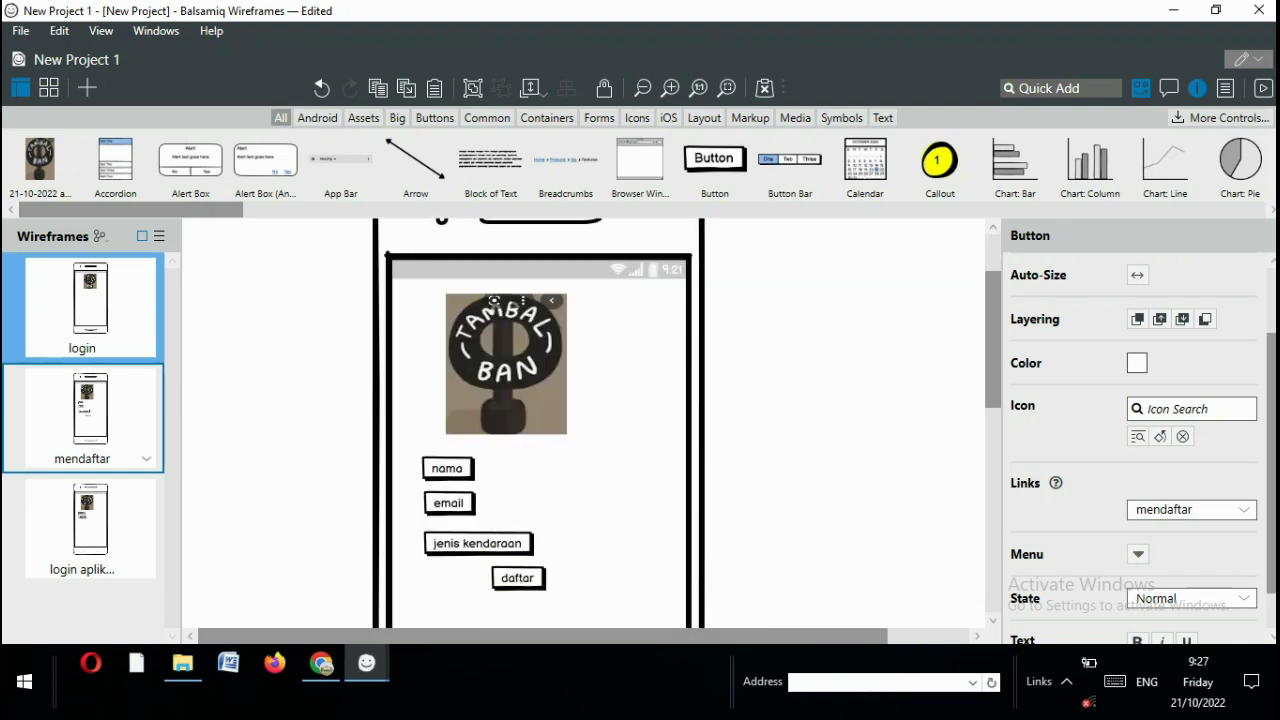
click(447, 468)
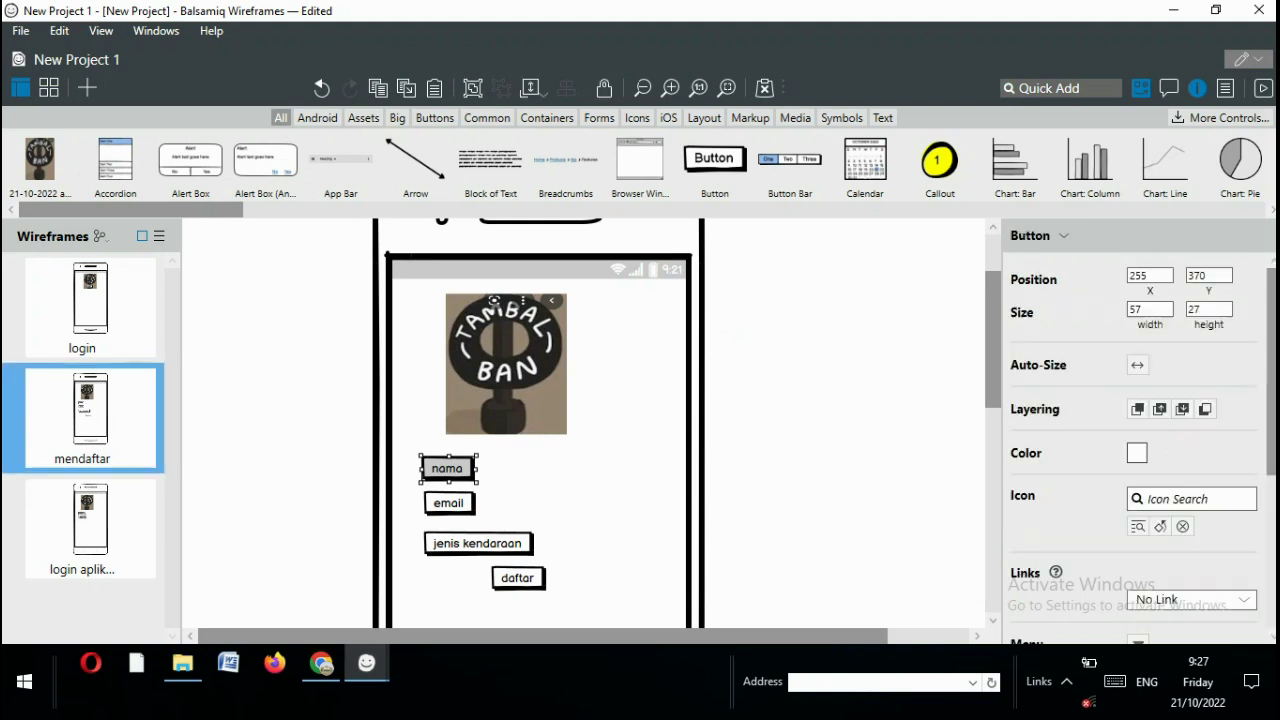
click(517, 578)
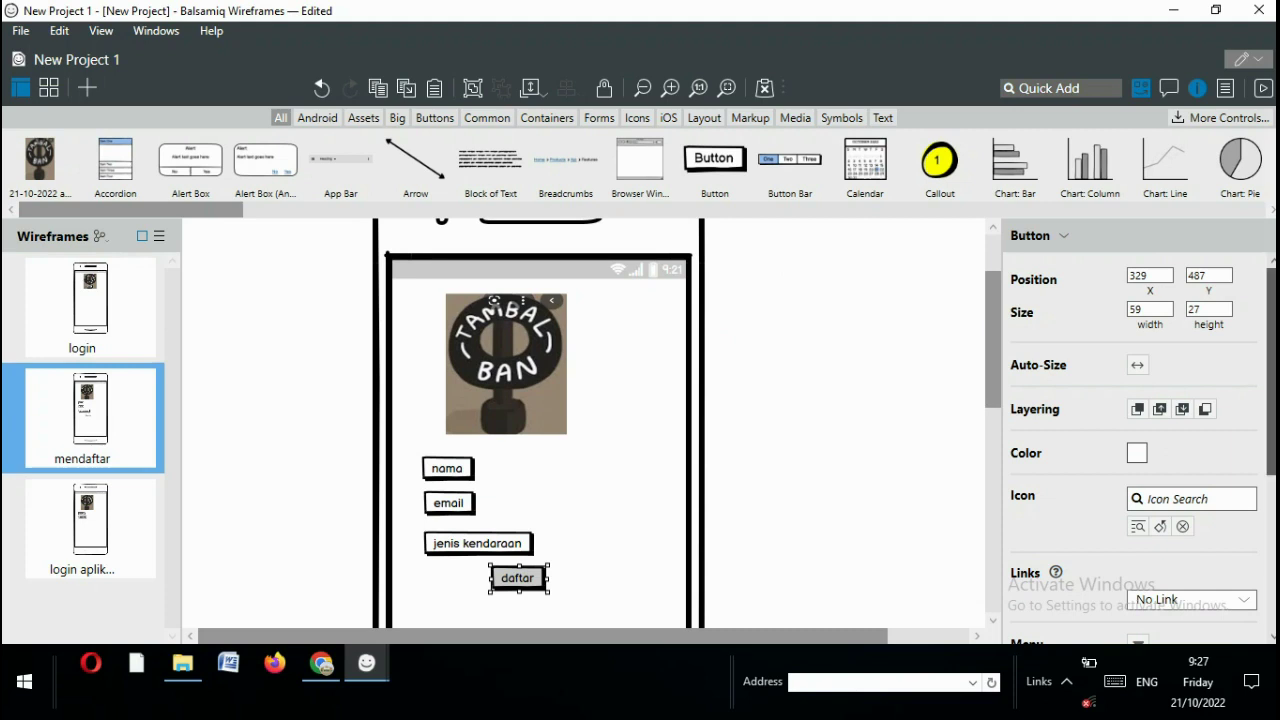
scroll(1190, 515, down, 1)
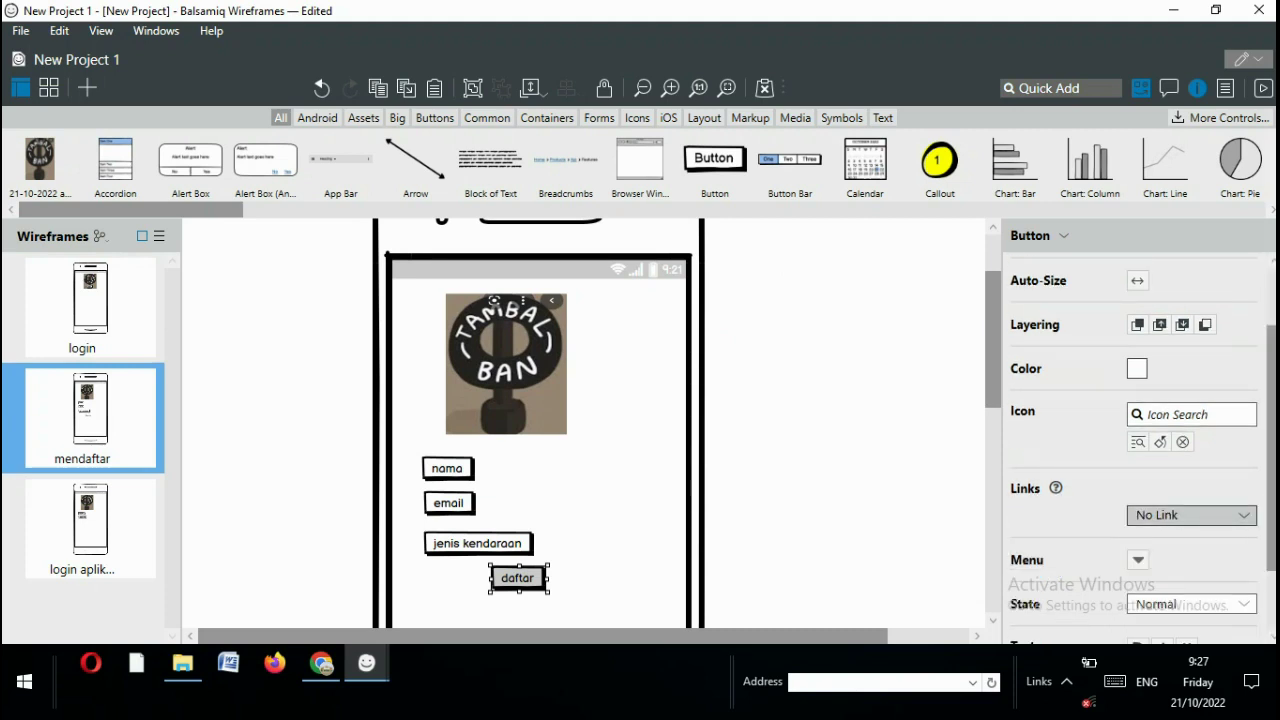
click(1190, 515)
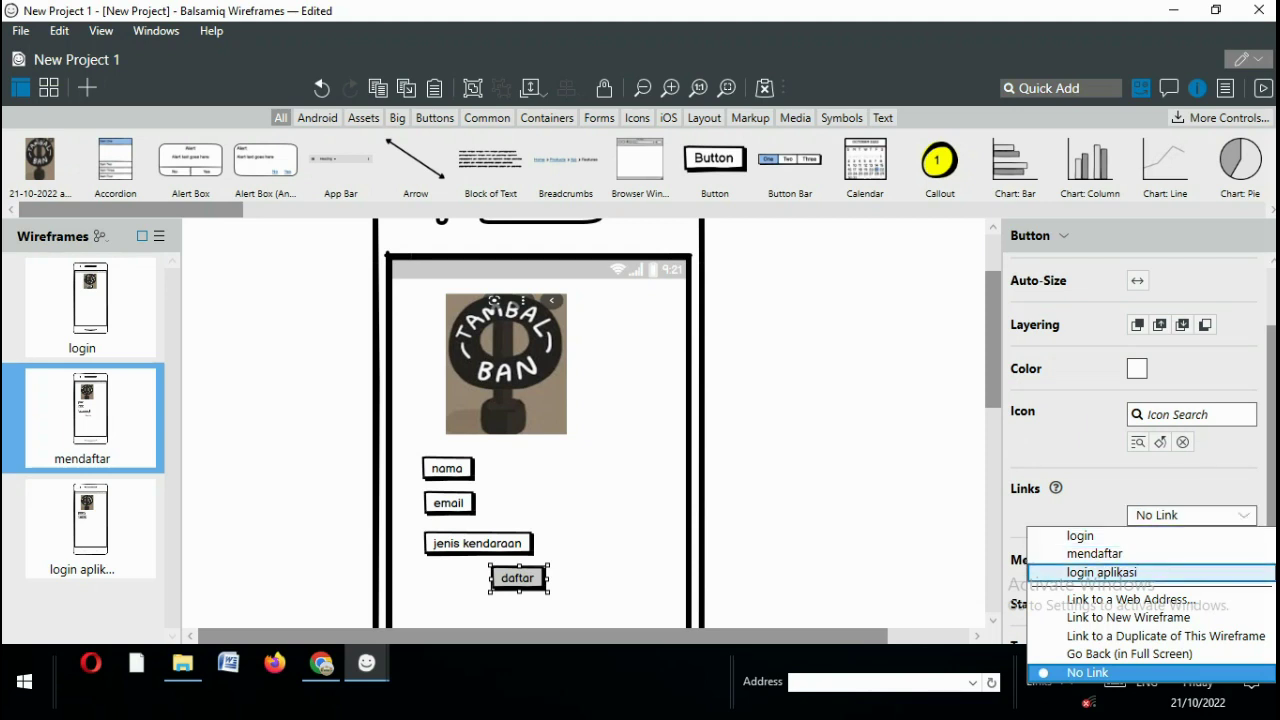
click(1101, 572)
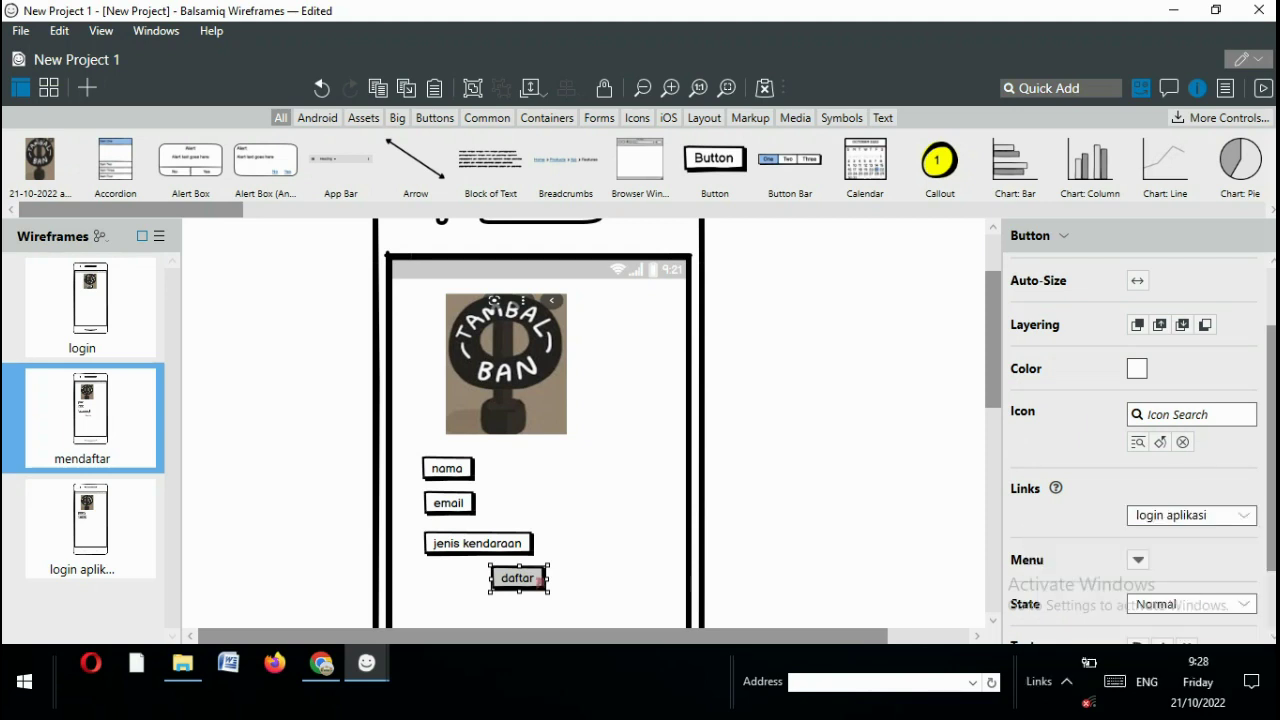
click(447, 468)
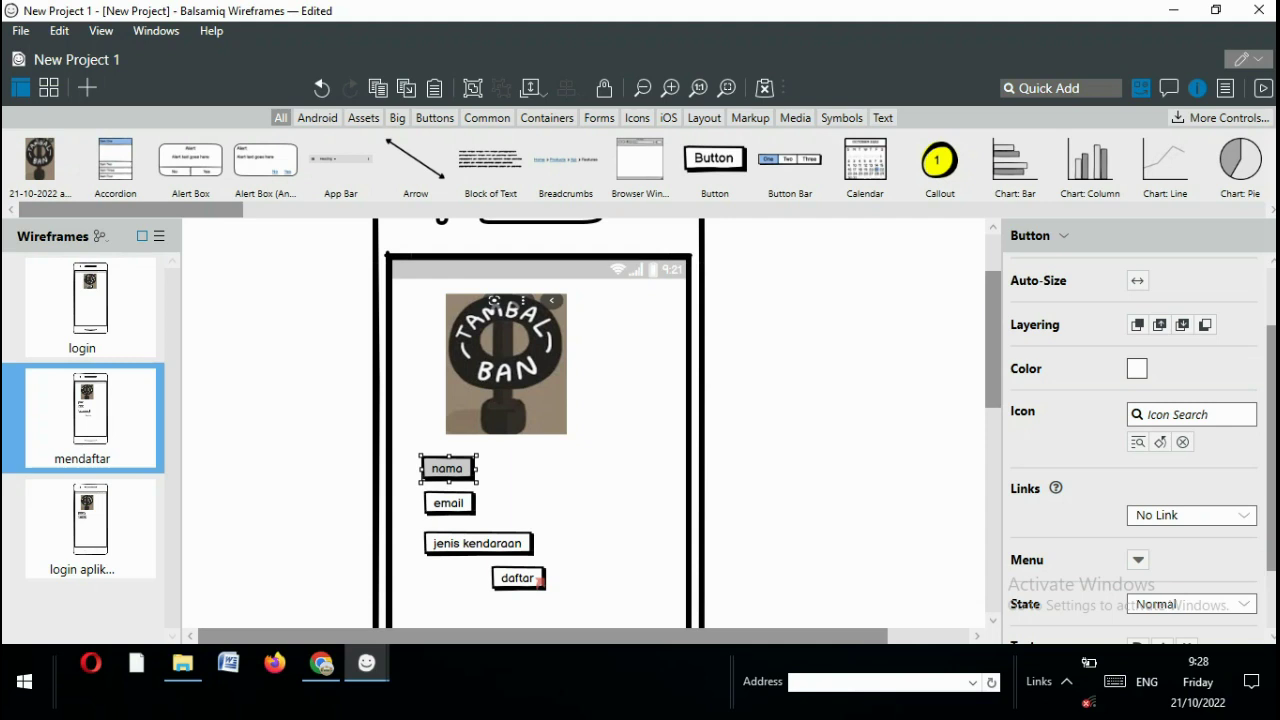
Present the wireframes full screen, follow the daftar link, and review the login and mendaftar screens
key(Escape)
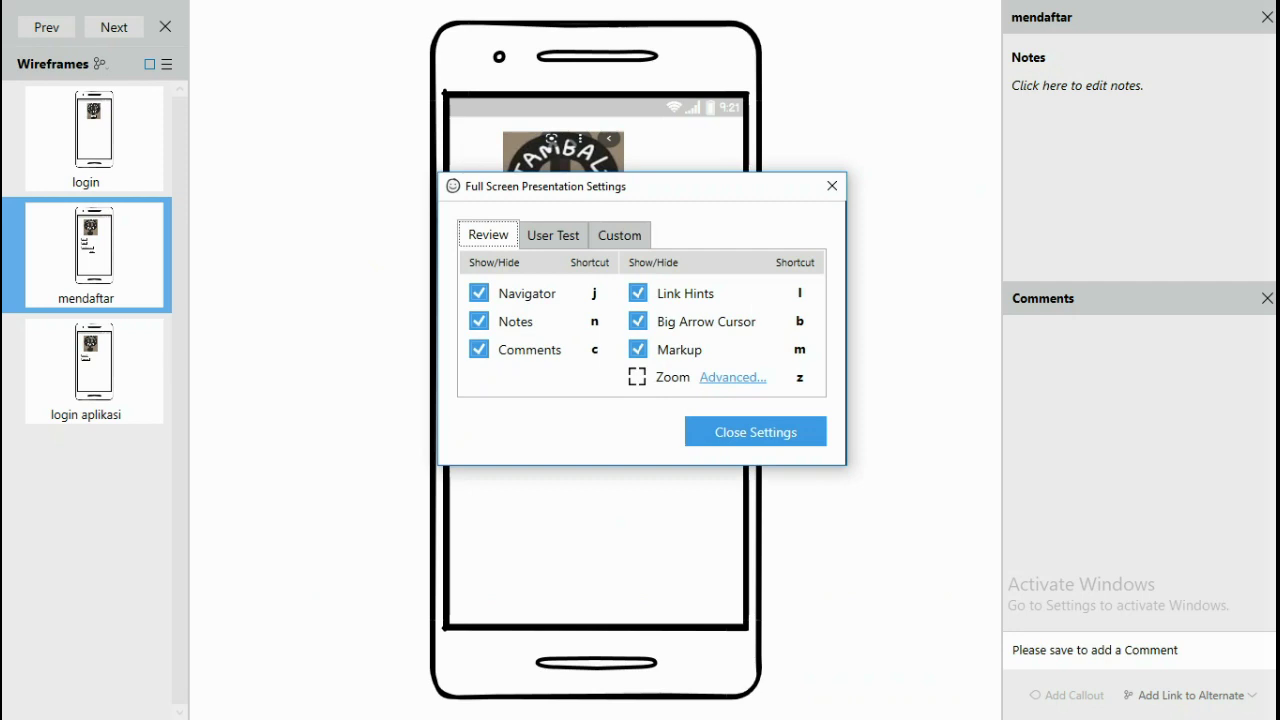
click(763, 439)
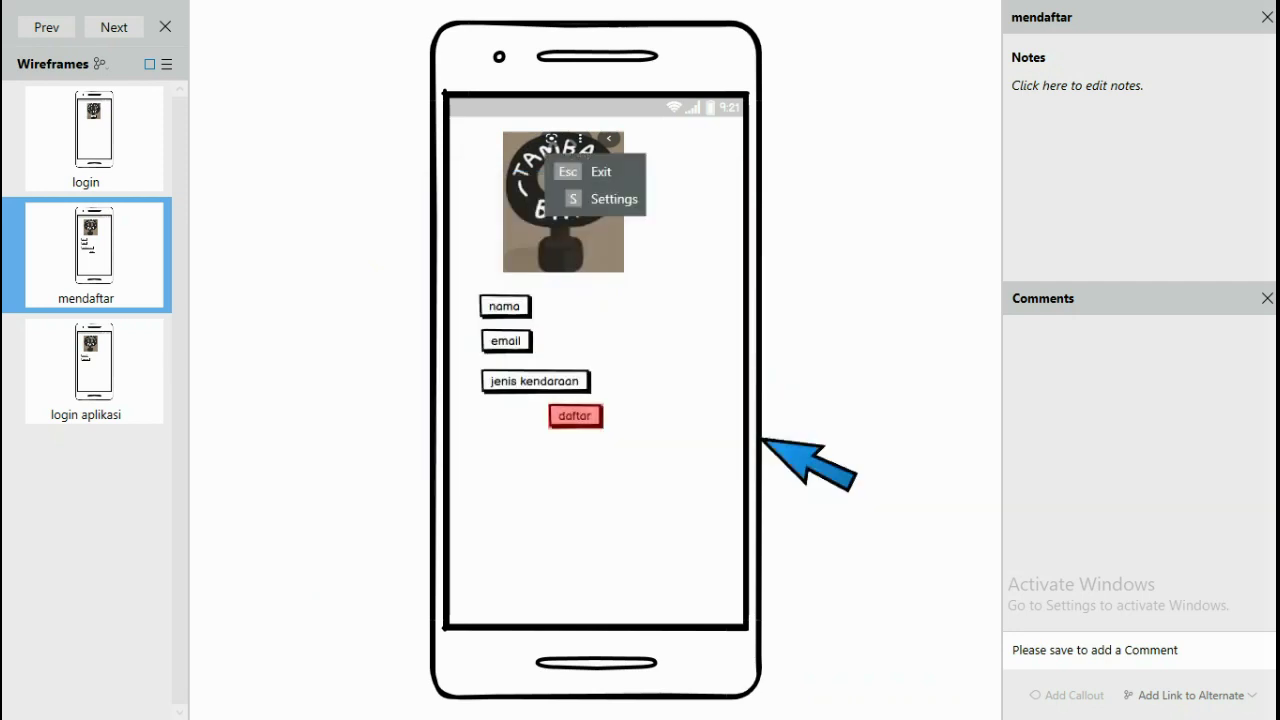
click(573, 413)
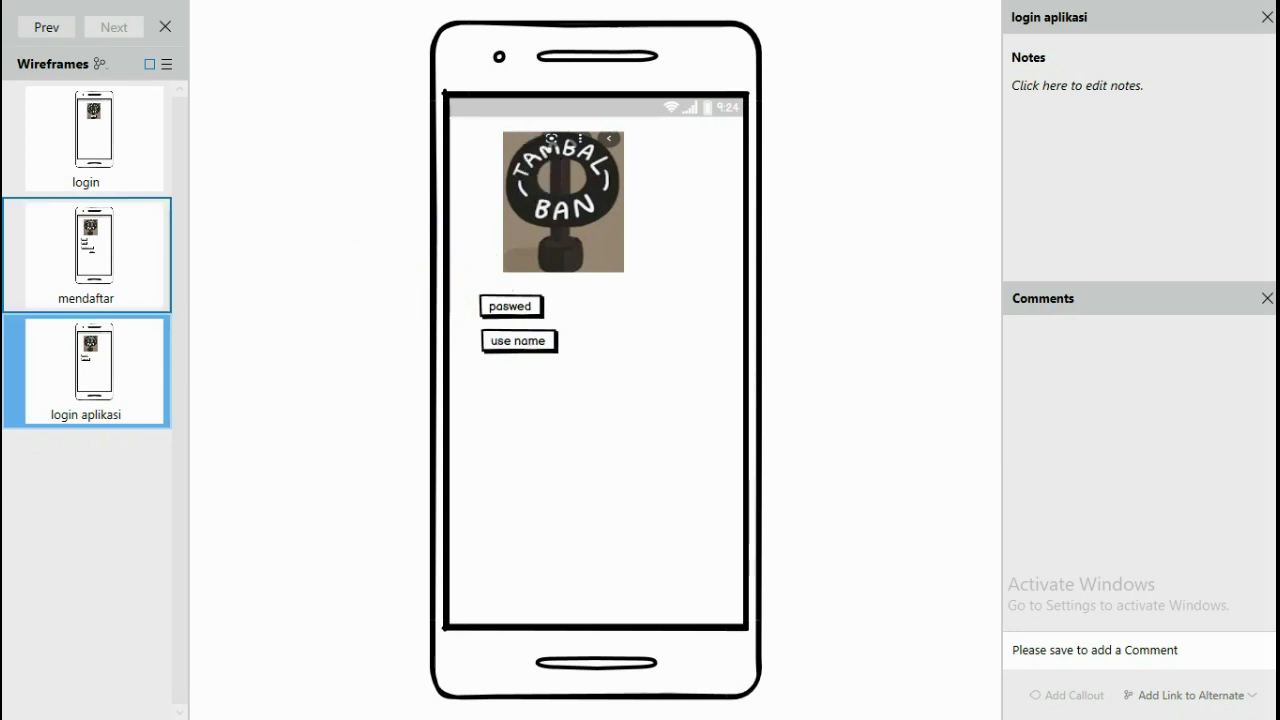
click(94, 245)
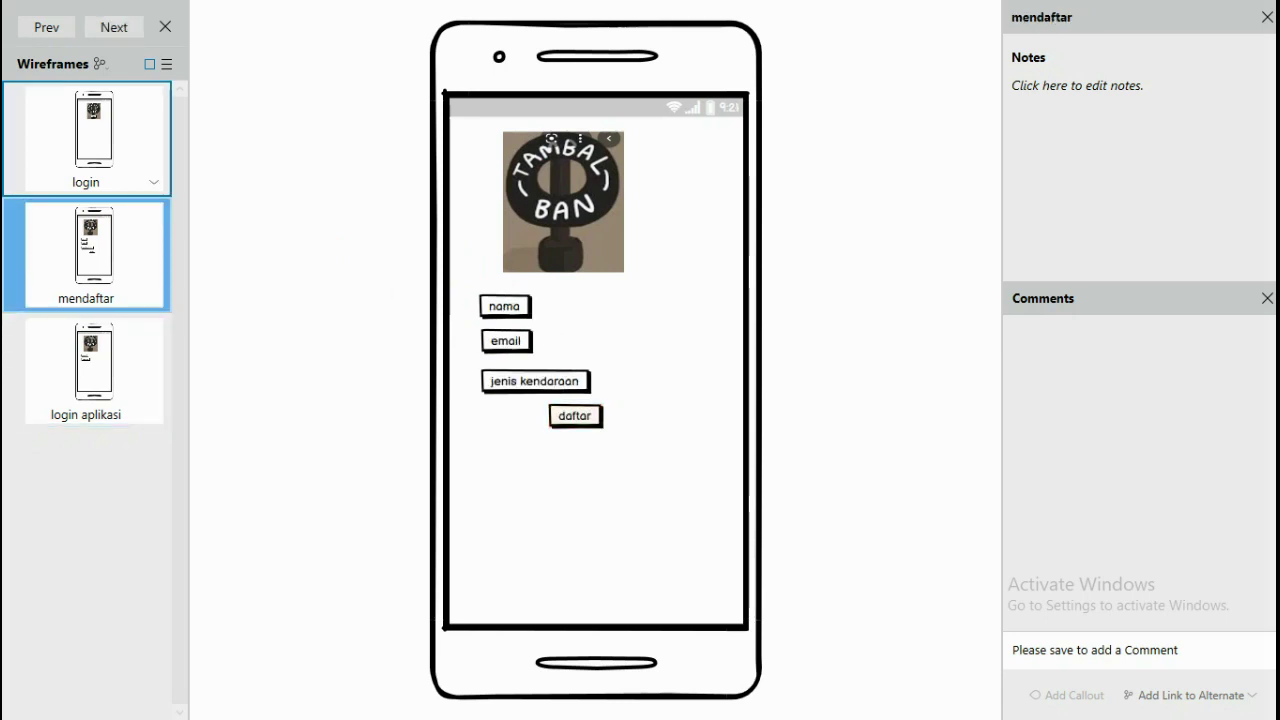
click(94, 130)
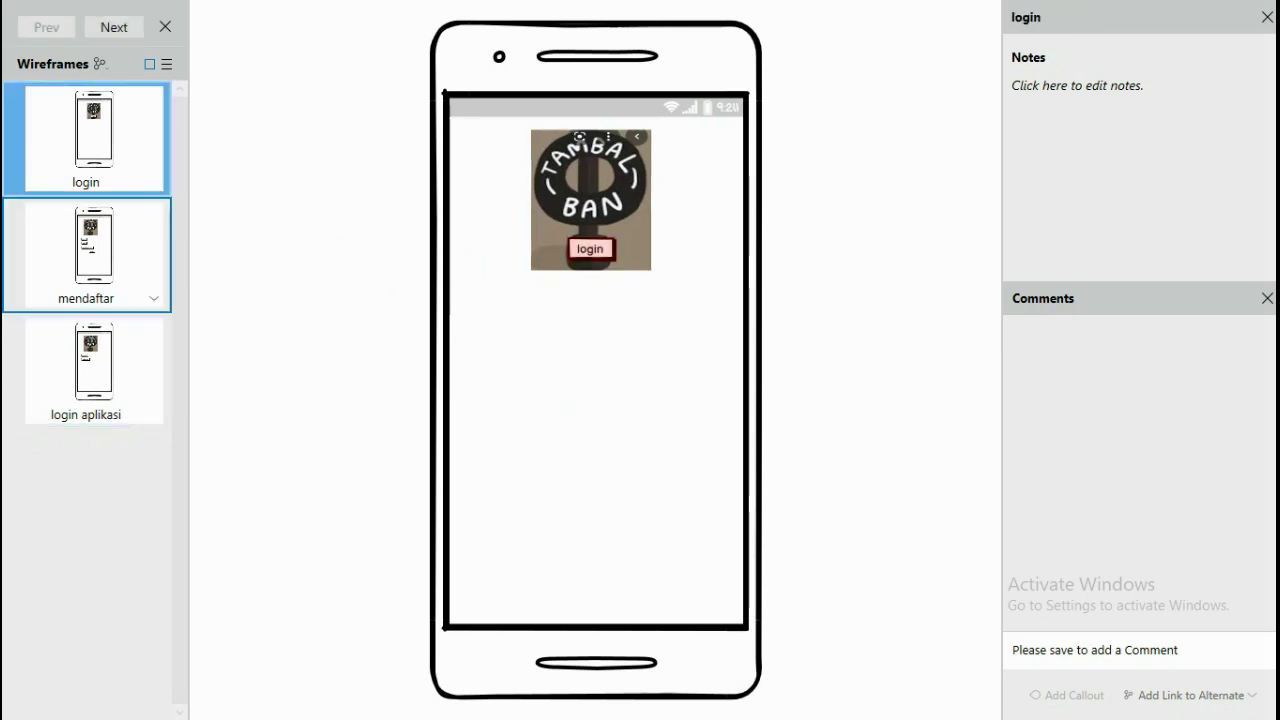
click(94, 245)
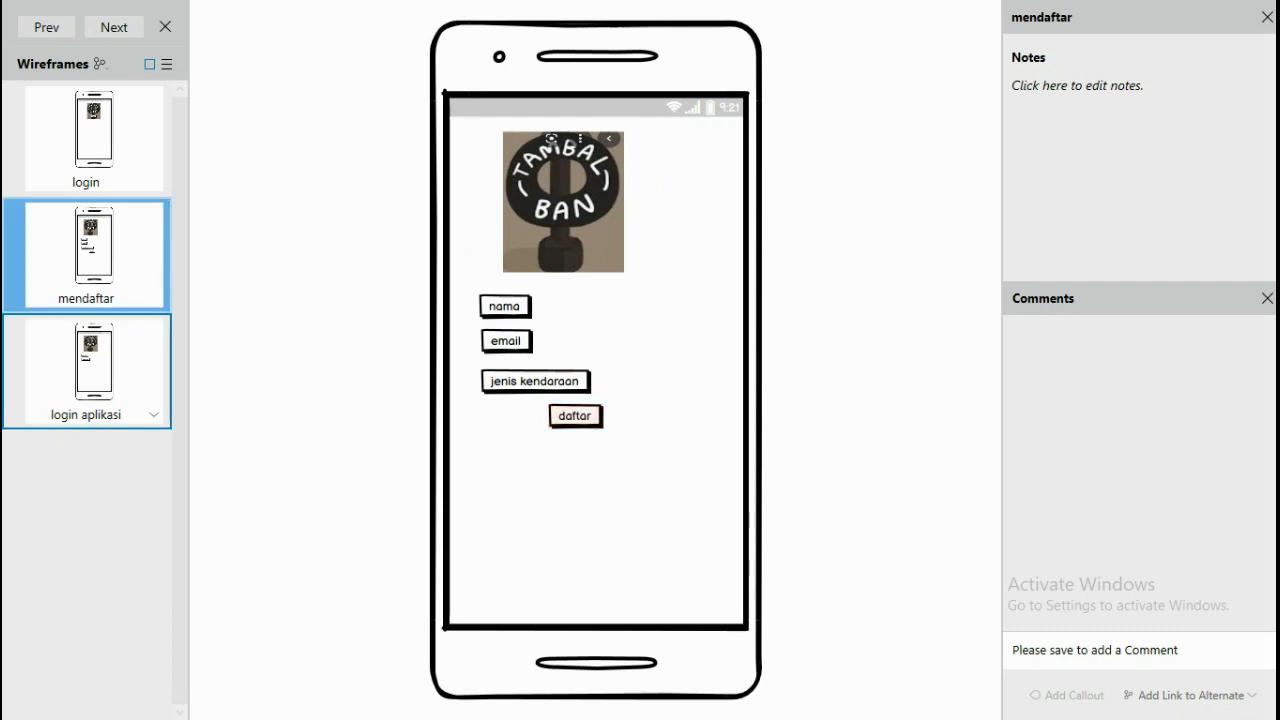
Review the login aplikasi, mendaftar and login wireframes in the full-screen presentation, and return to the editor
click(94, 360)
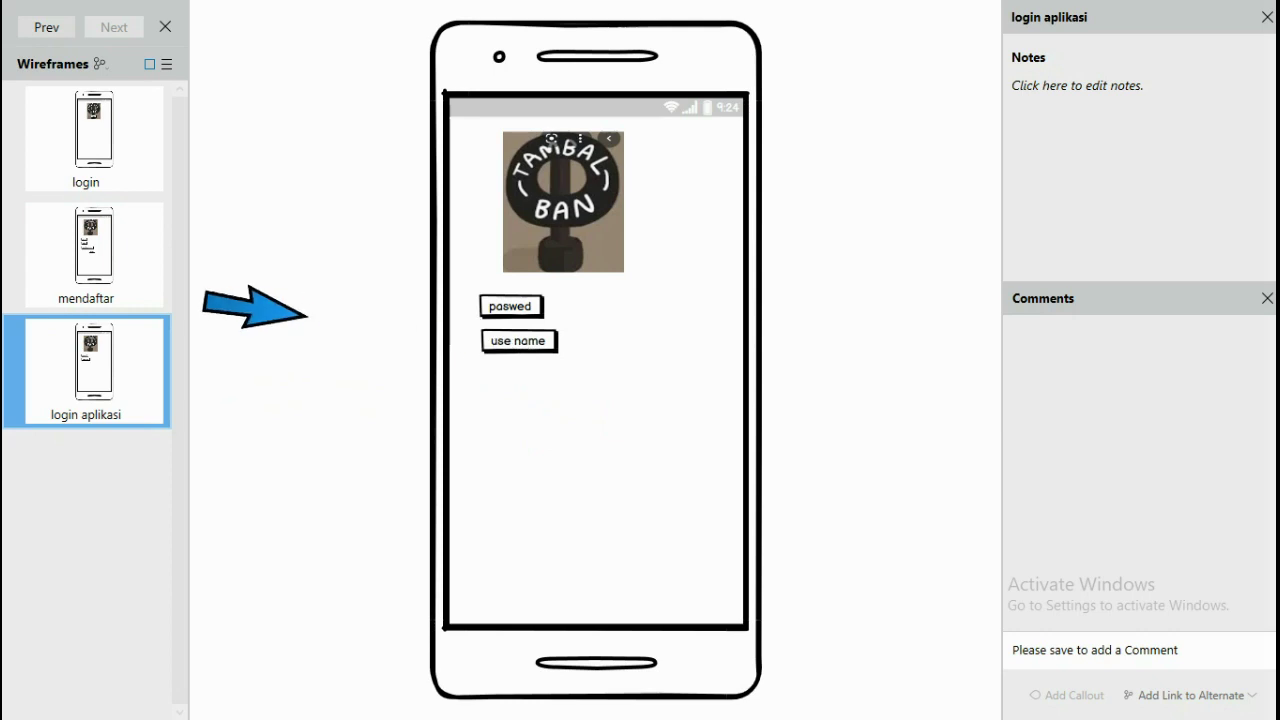
click(86, 250)
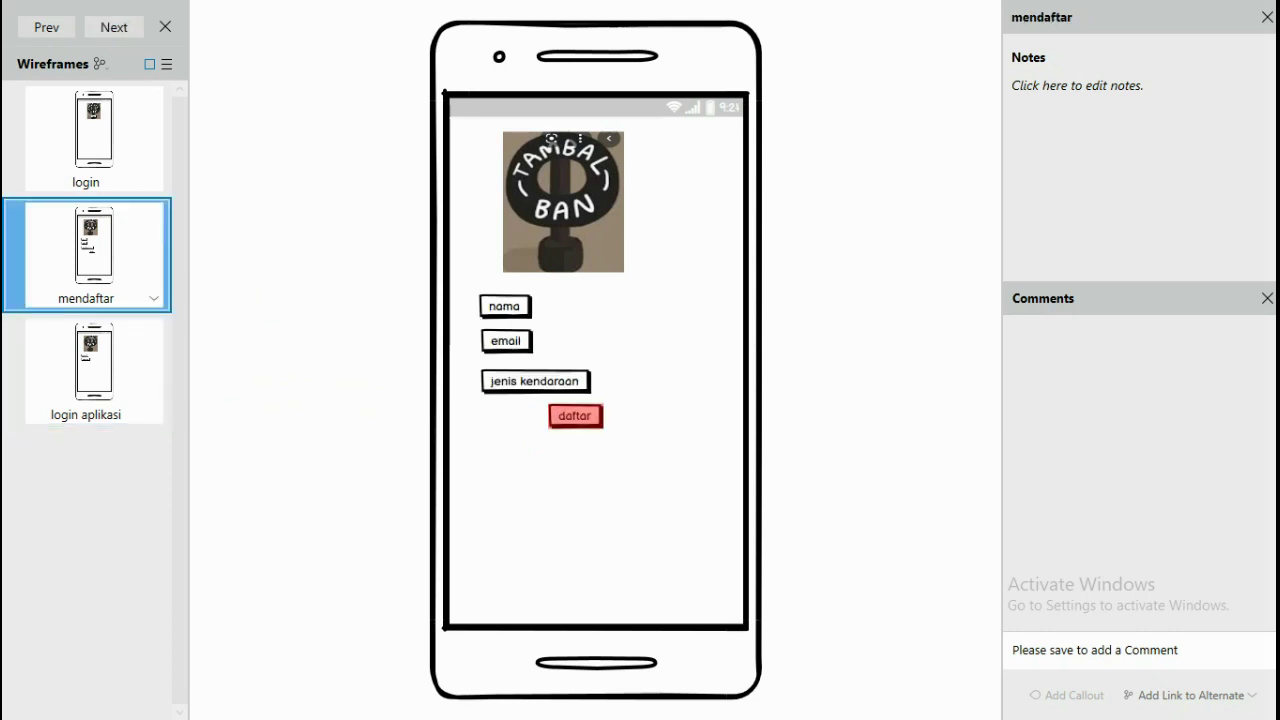
click(86, 135)
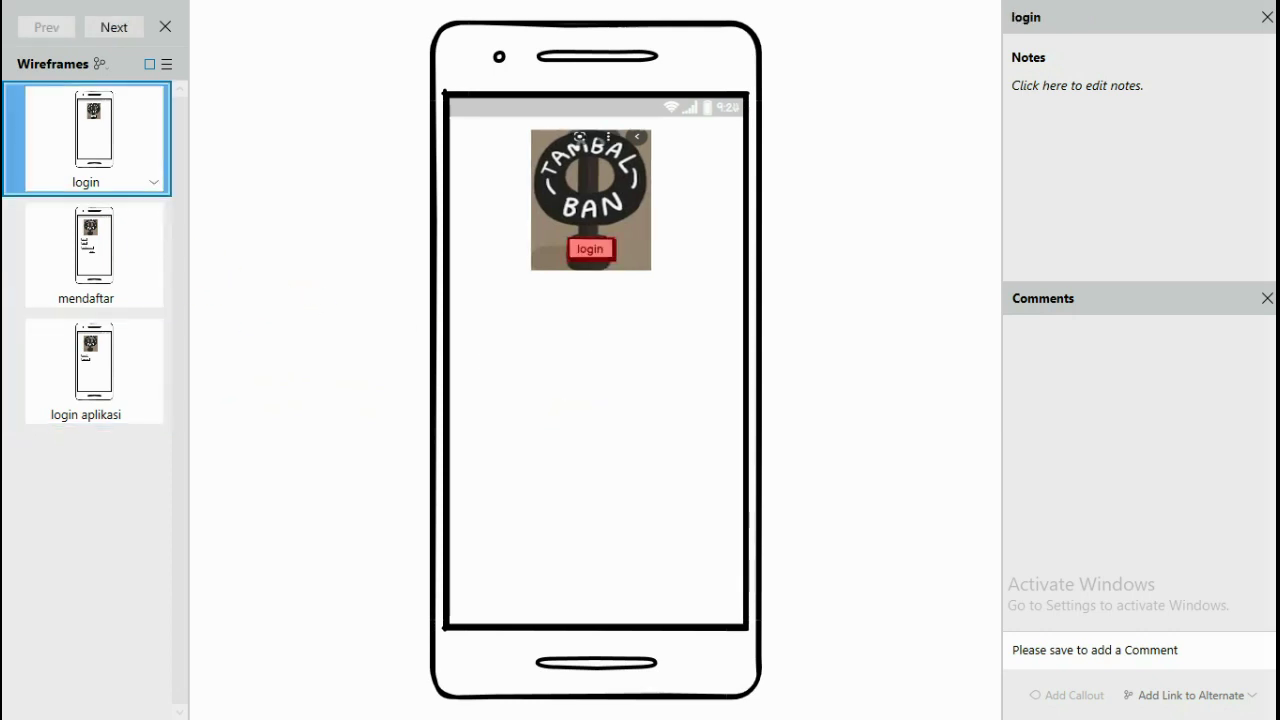
click(552, 336)
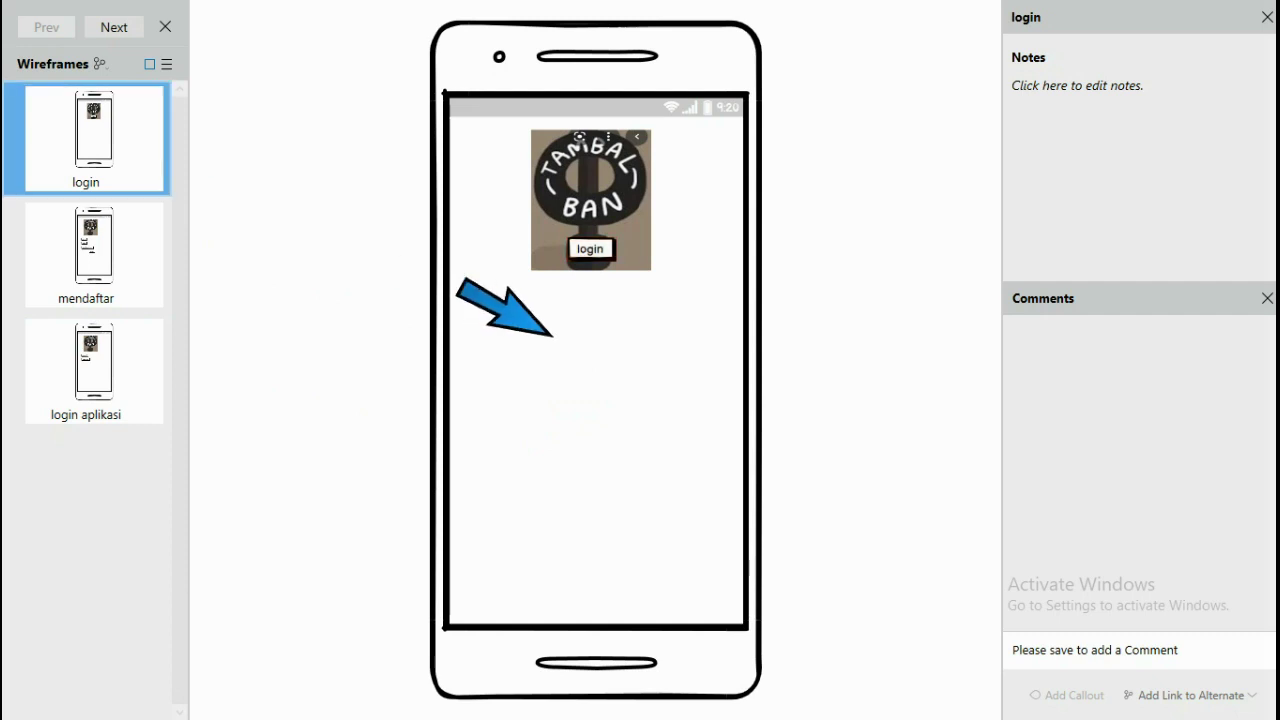
key(Escape)
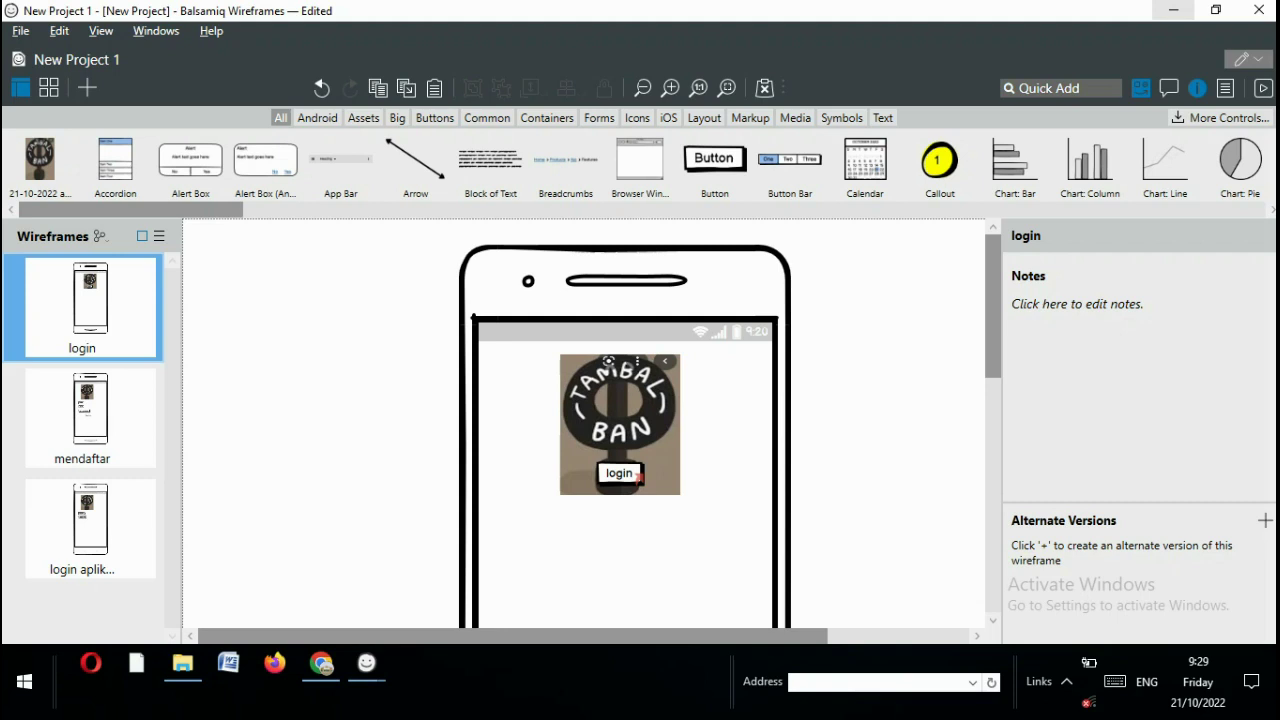
Minimize the wireframe project and the Pictures folder window, and bring up the Bandicam recorder running in the background
click(1173, 10)
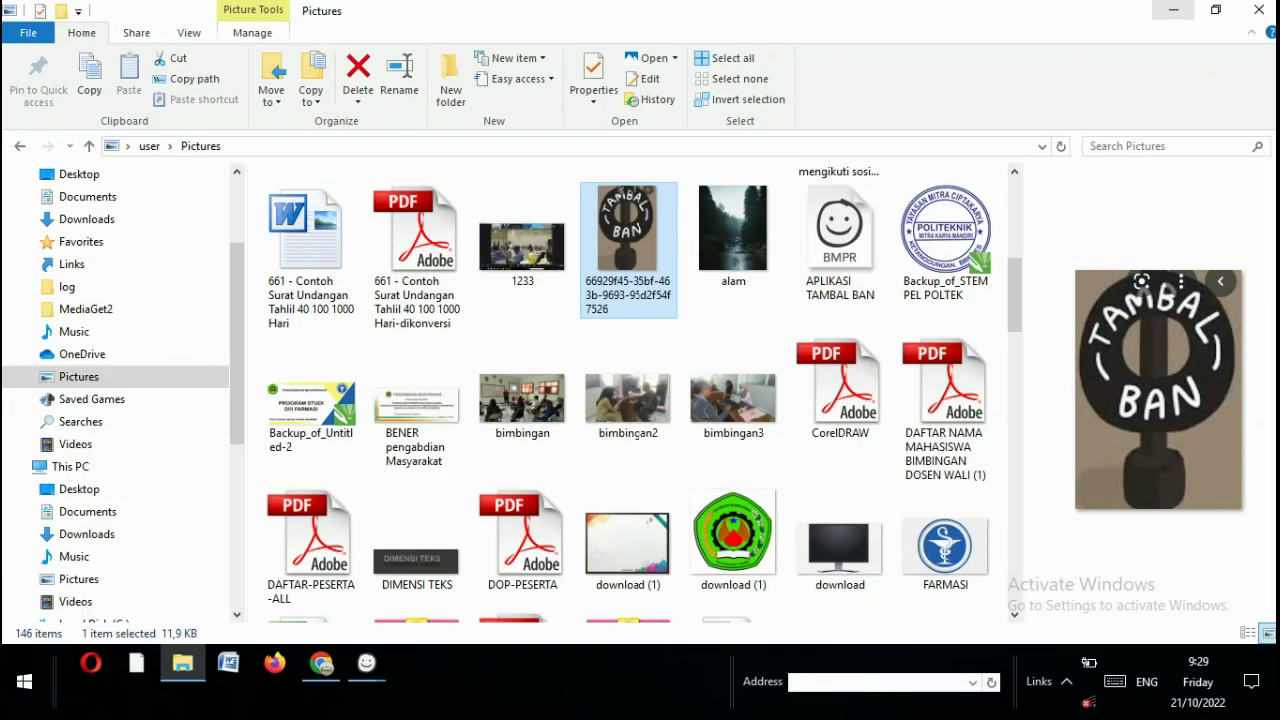
click(1173, 10)
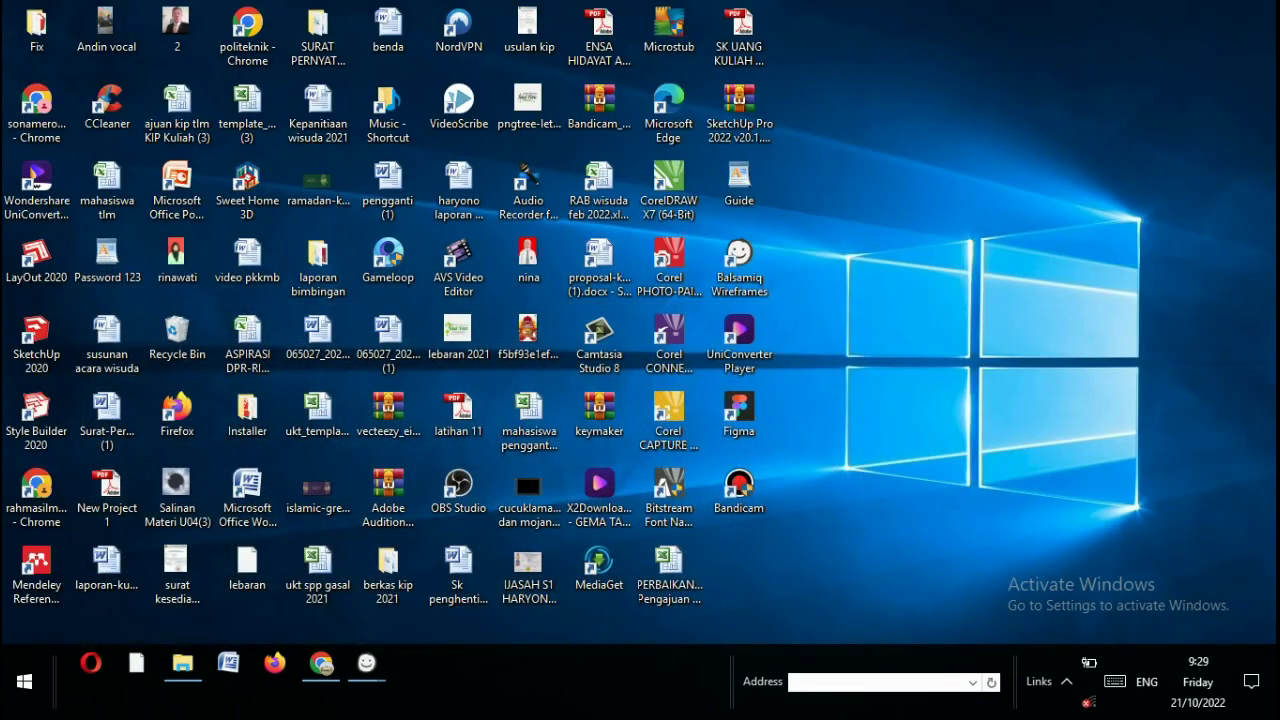
click(1066, 681)
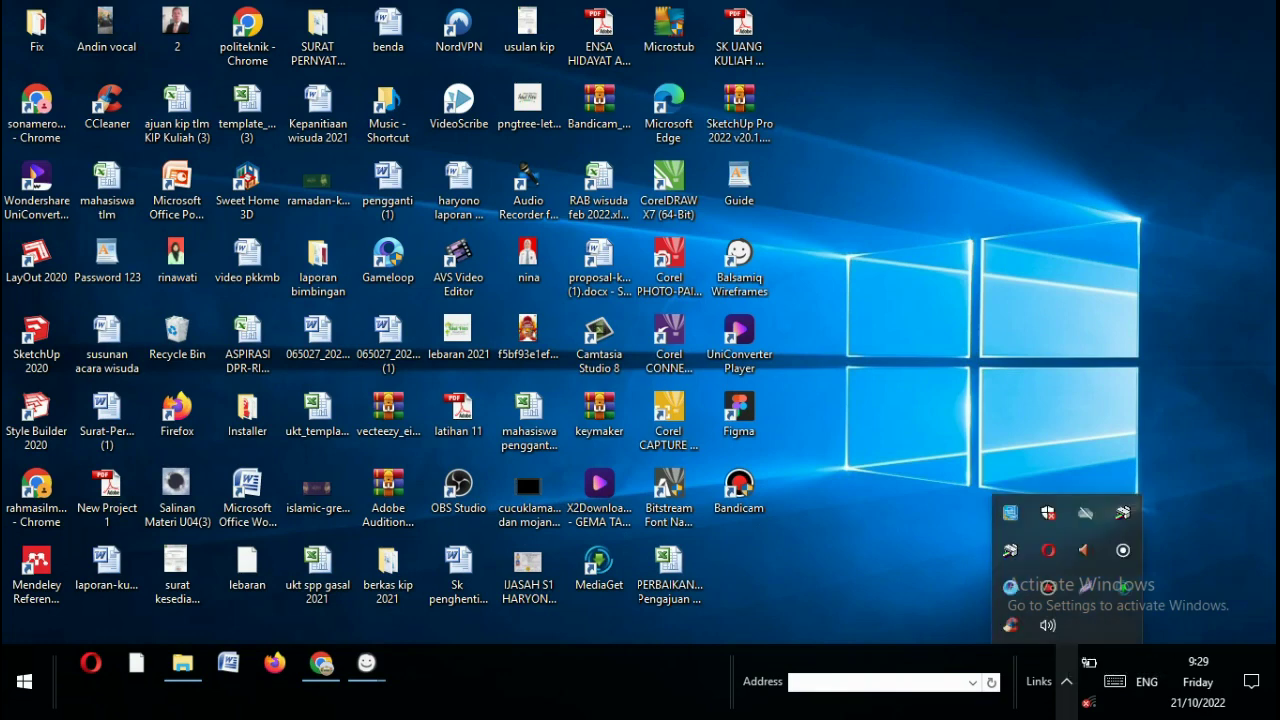
click(1047, 587)
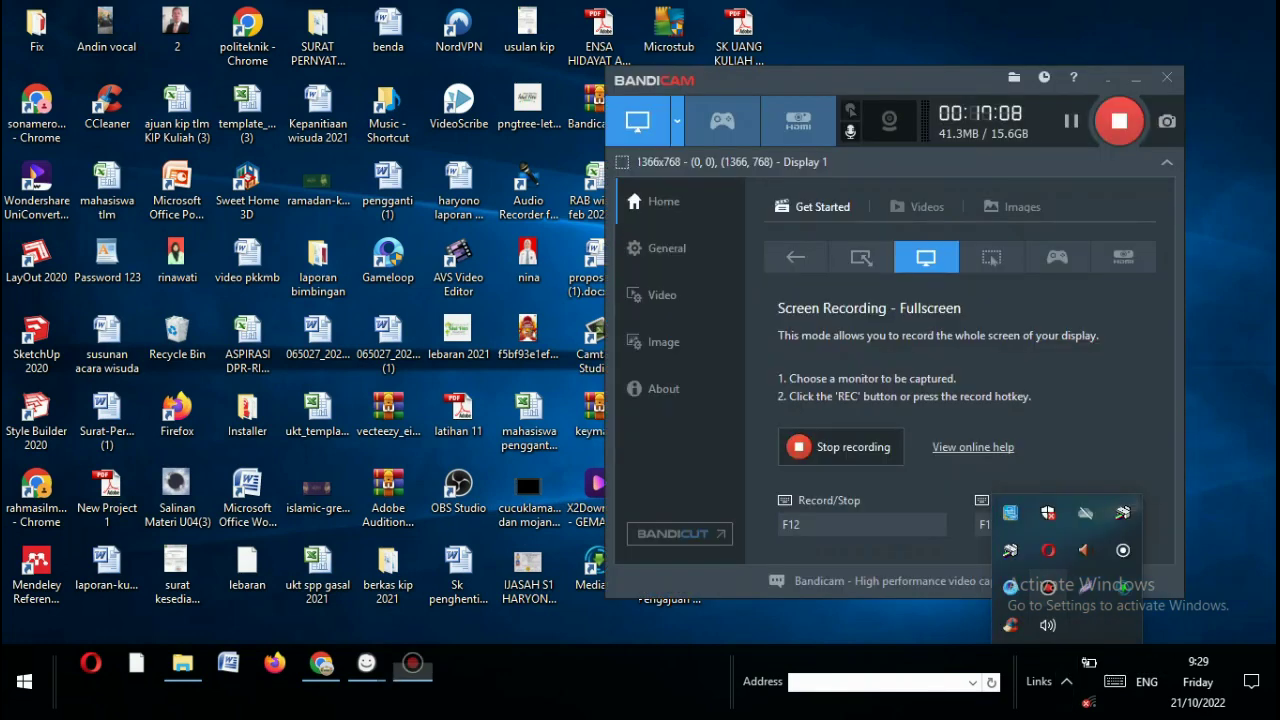